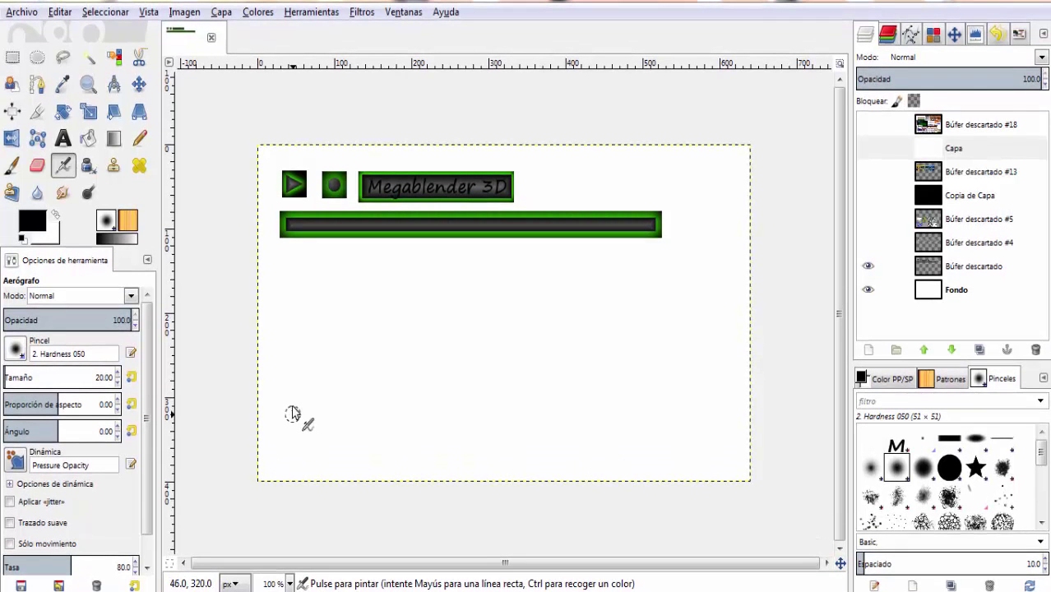
Browse the Archivo > Crear menu and close it without choosing anything.
{"action": "left_click", "coordinate": [25, 11]}
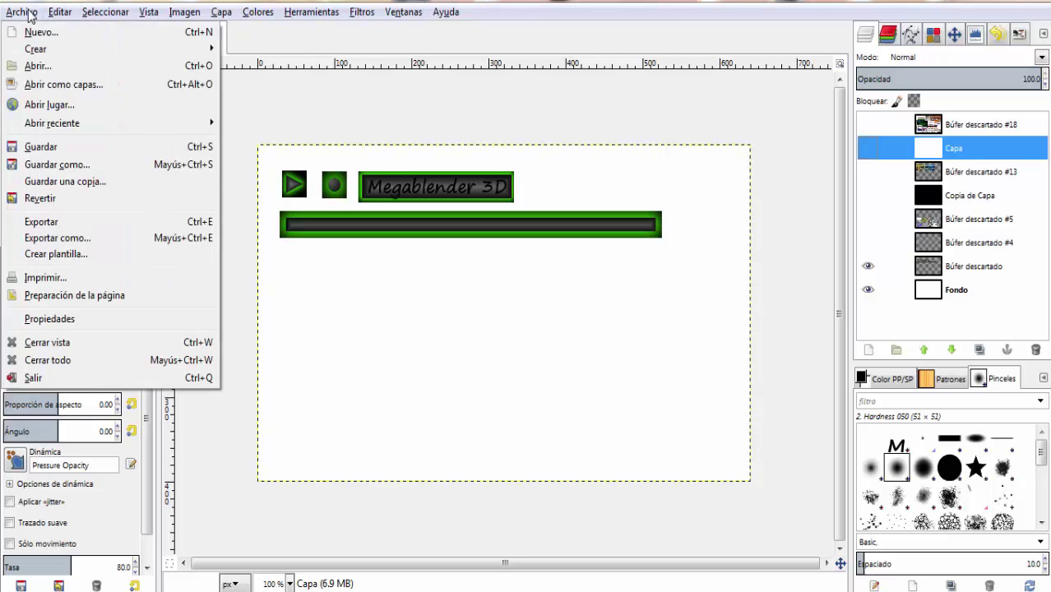
{"action": "left_click", "coordinate": [29, 12]}
{"action": "left_click", "coordinate": [29, 12]}
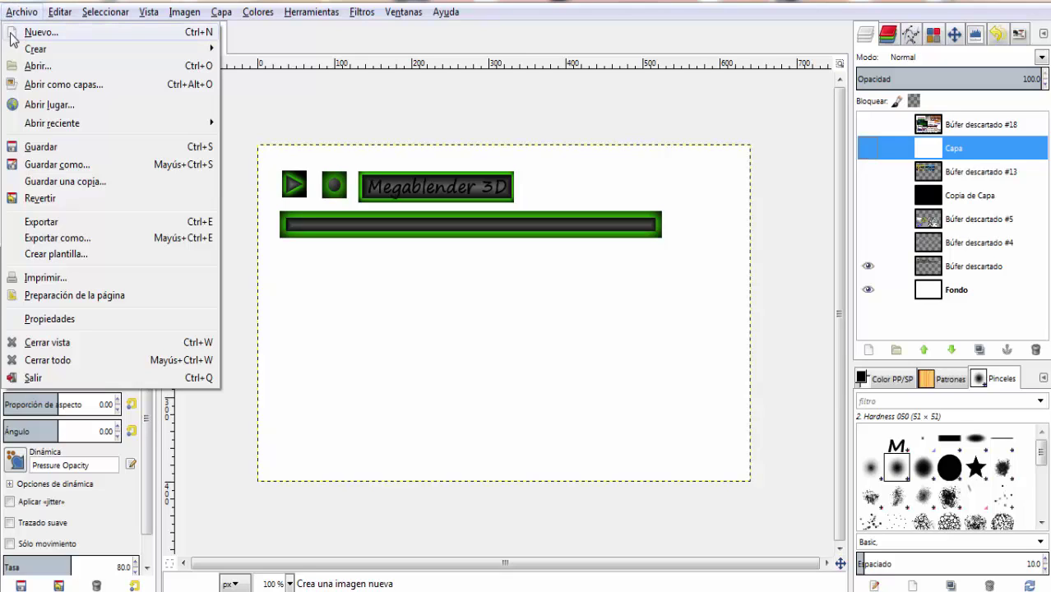
{"action": "mouse_move", "coordinate": [36, 49]}
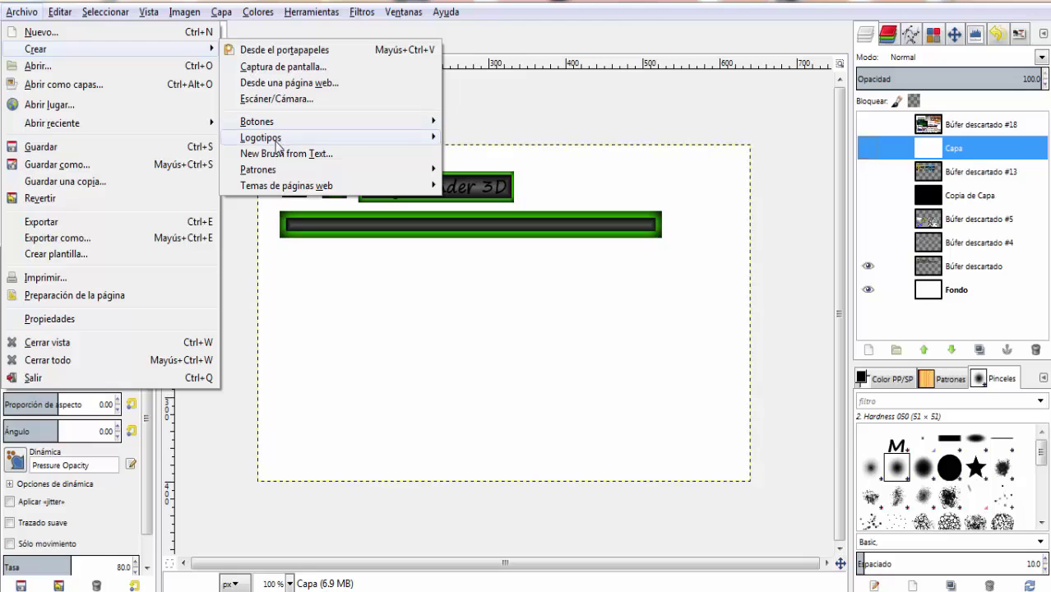
{"action": "mouse_move", "coordinate": [287, 186]}
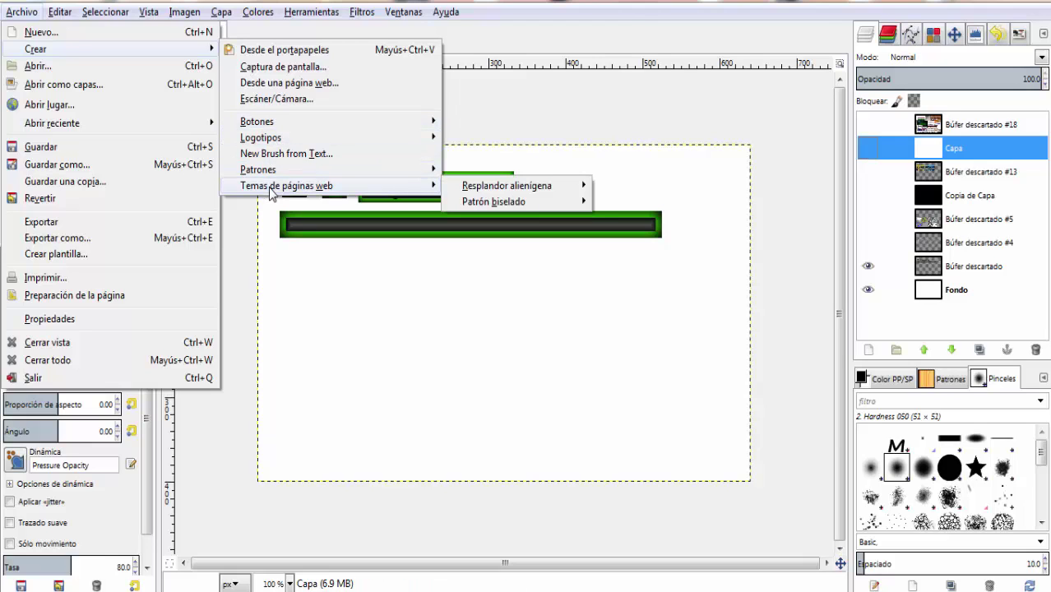
{"action": "mouse_move", "coordinate": [507, 186]}
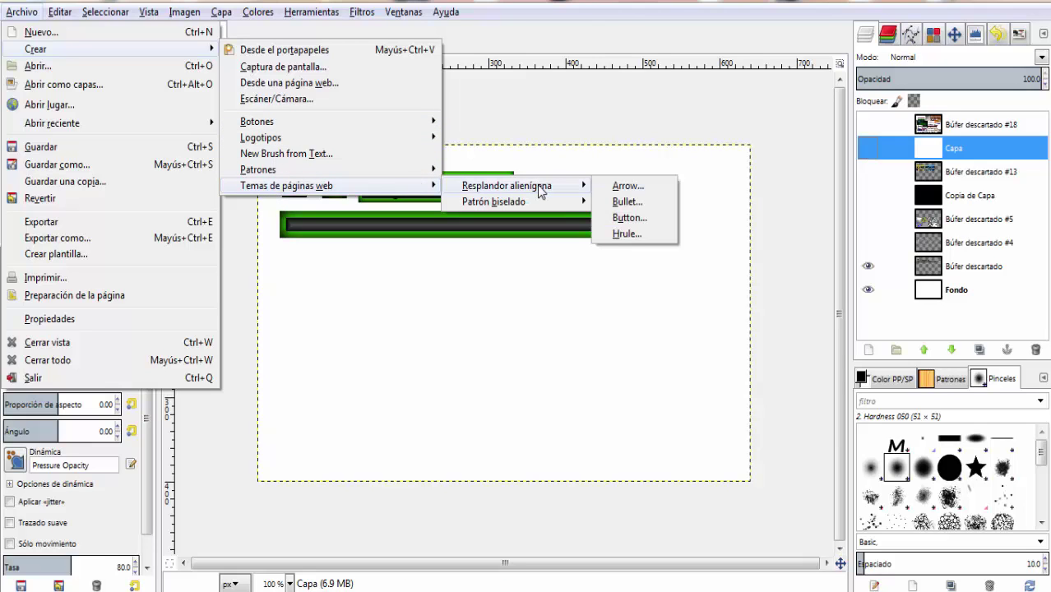
{"action": "left_click", "coordinate": [447, 372]}
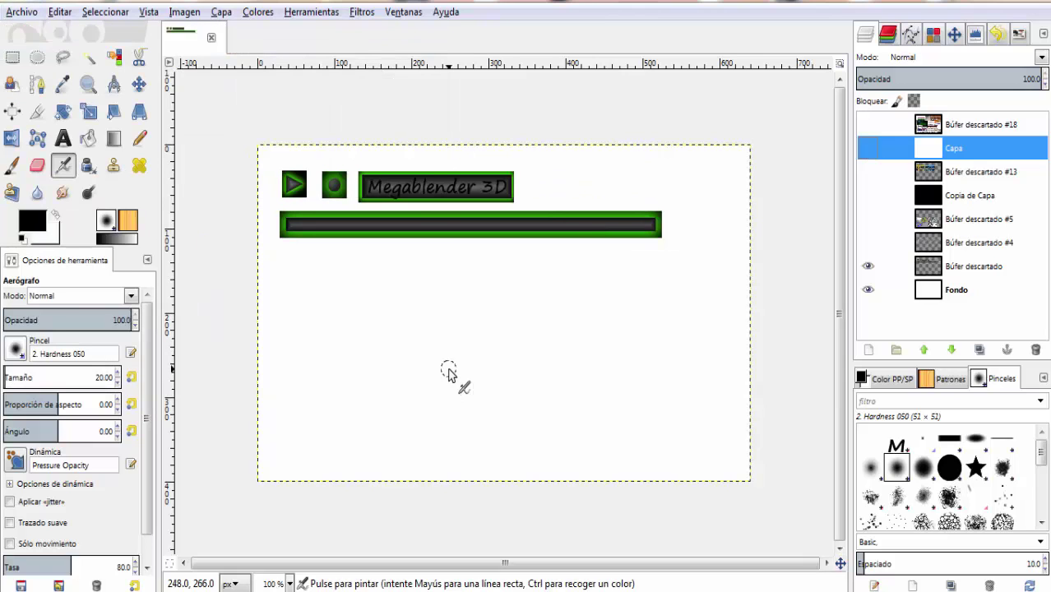
Show Búfer descartado #13 and Copia de Capa and hide Búfer descartado, leaving buttons and Megablender text on black.
{"action": "left_click", "coordinate": [868, 172]}
{"action": "left_click", "coordinate": [868, 265]}
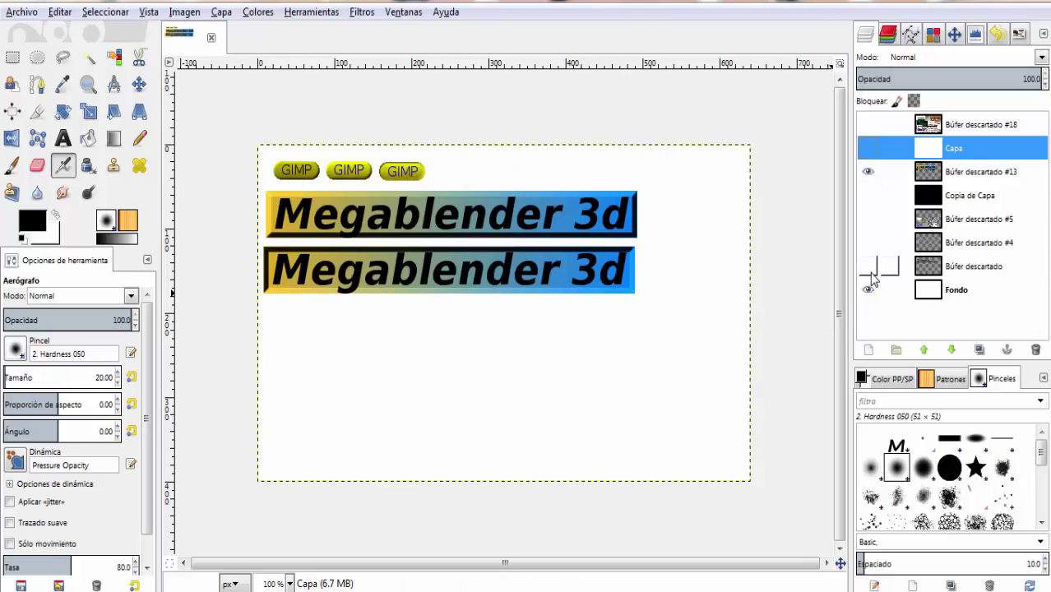
{"action": "left_click", "coordinate": [868, 195]}
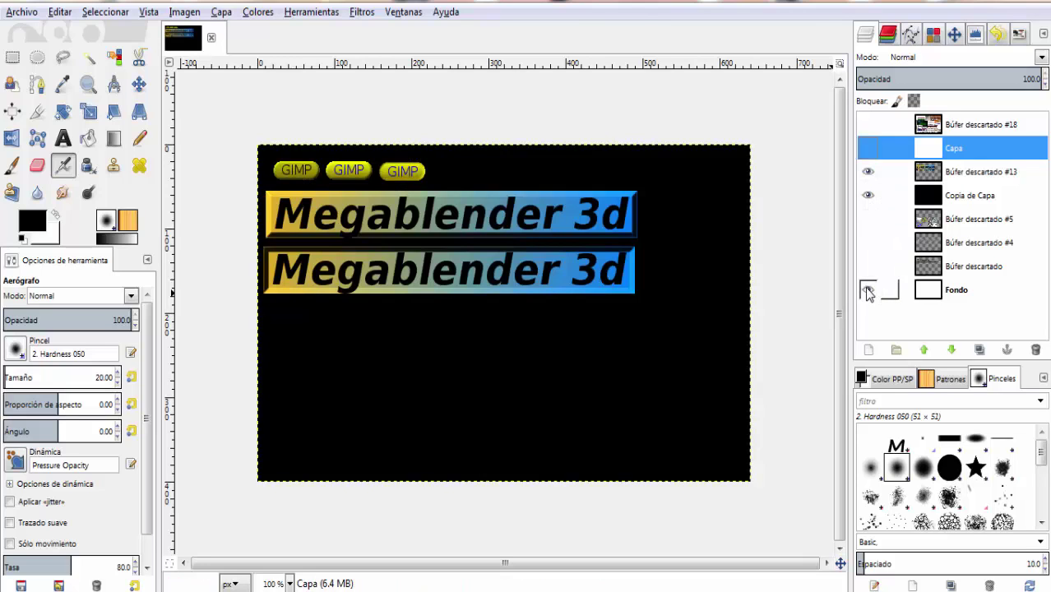
Look through the Archivo > Crear options again, leaving the menu open.
{"action": "left_click", "coordinate": [29, 12]}
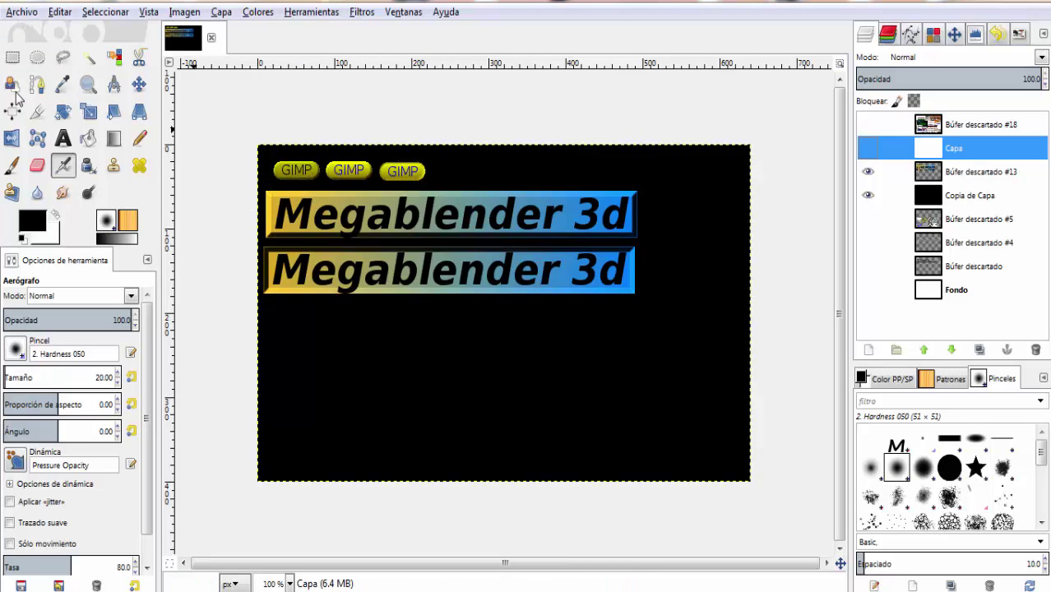
{"action": "left_click", "coordinate": [40, 13]}
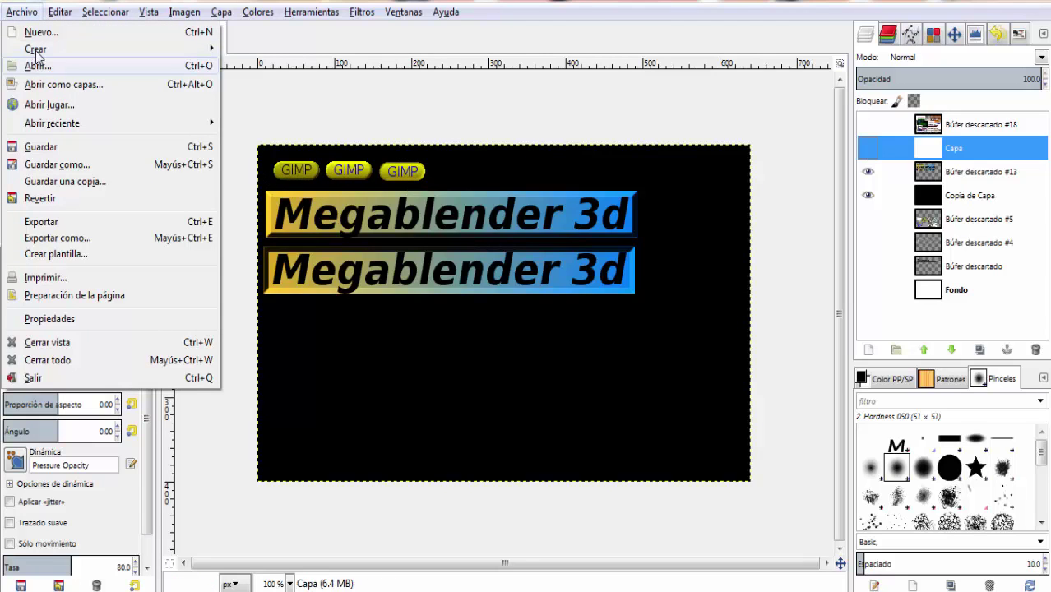
{"action": "mouse_move", "coordinate": [257, 120]}
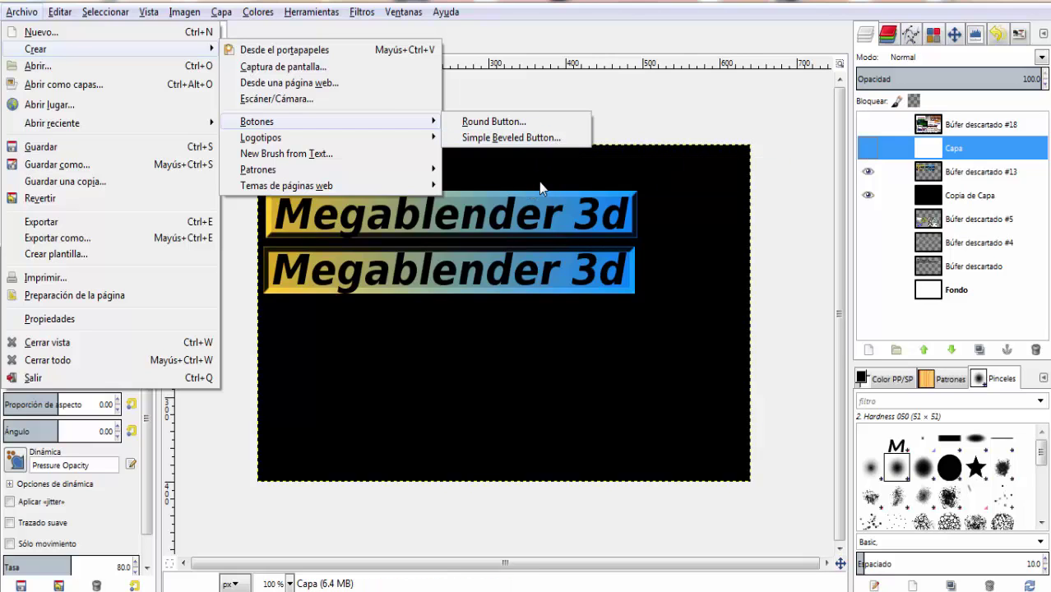
{"action": "left_click", "coordinate": [646, 208]}
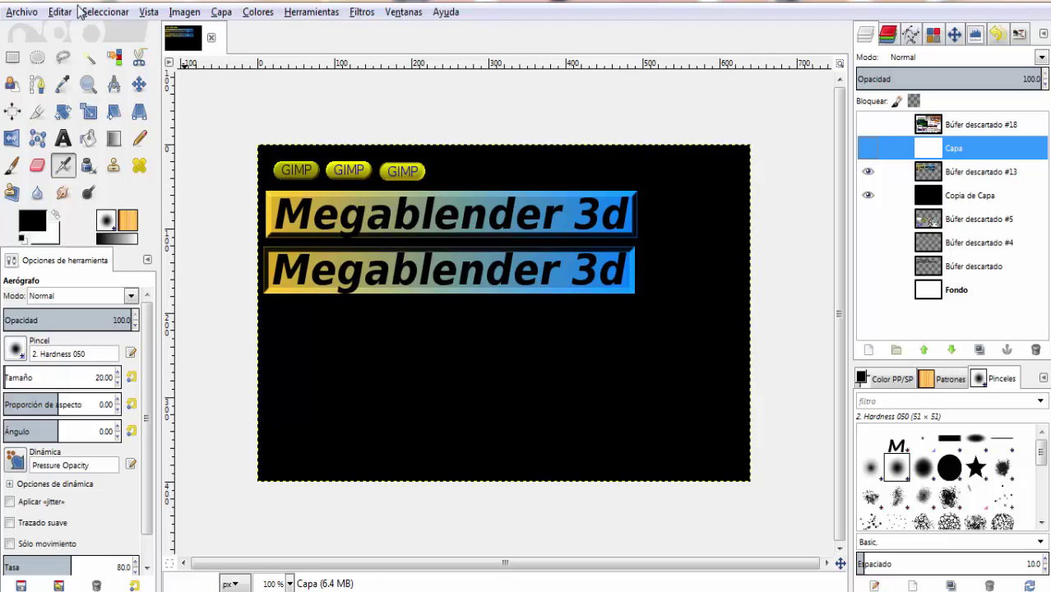
{"action": "left_click", "coordinate": [20, 13]}
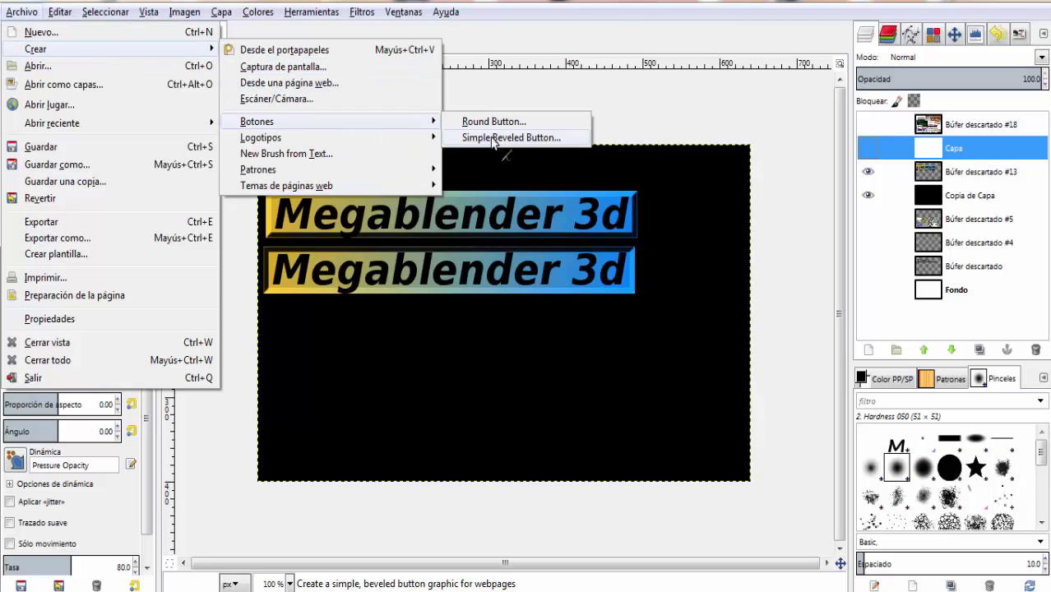
Start a Simple Beveled Button with an orange upper-left and darker blue lower-right gradient.
{"action": "left_click", "coordinate": [493, 138]}
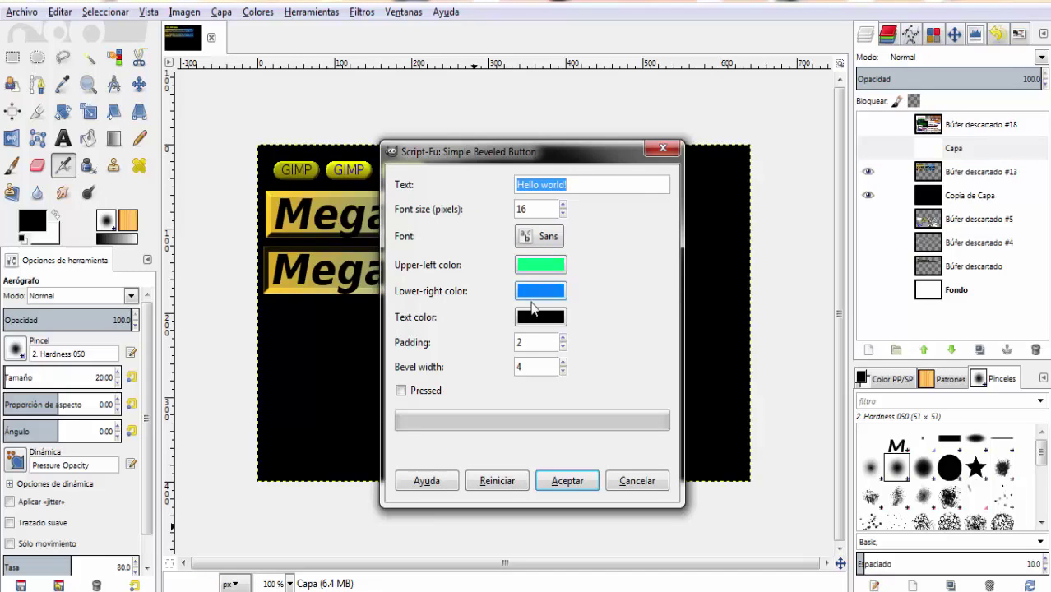
{"action": "left_click", "coordinate": [539, 265]}
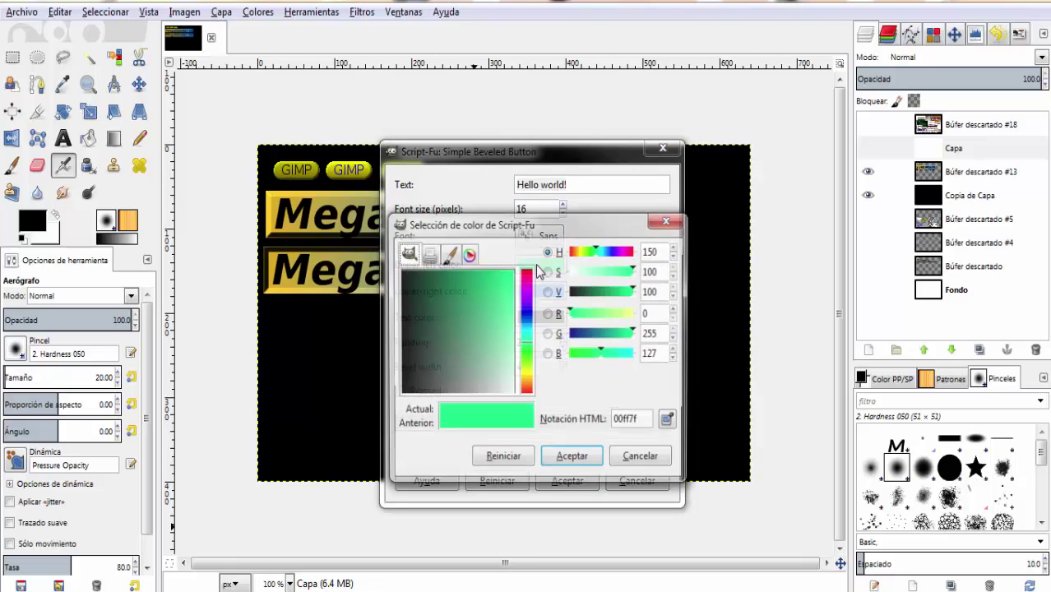
{"action": "left_click", "coordinate": [524, 379]}
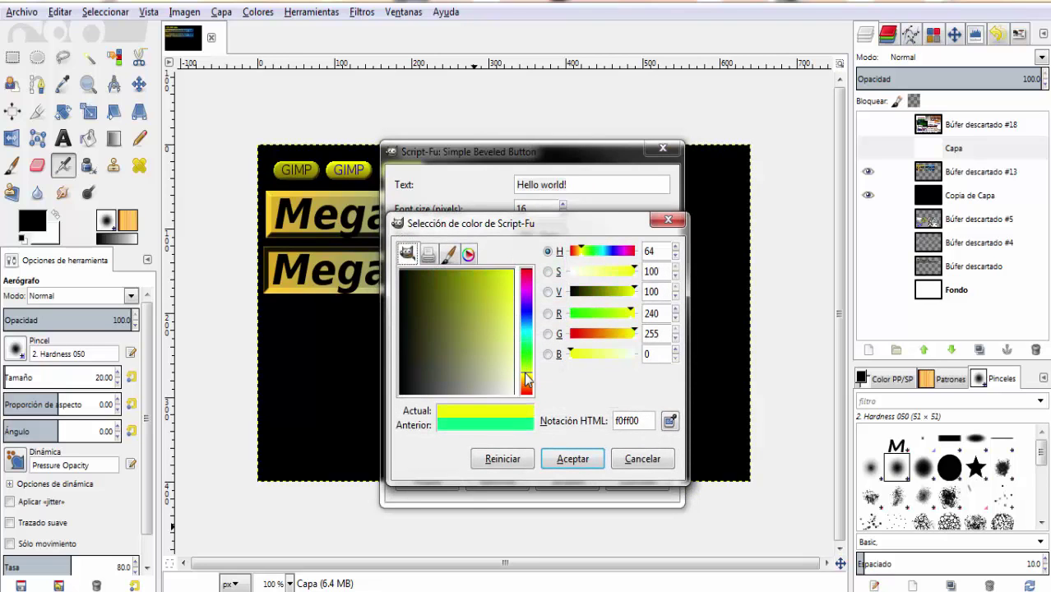
{"action": "left_click", "coordinate": [526, 387]}
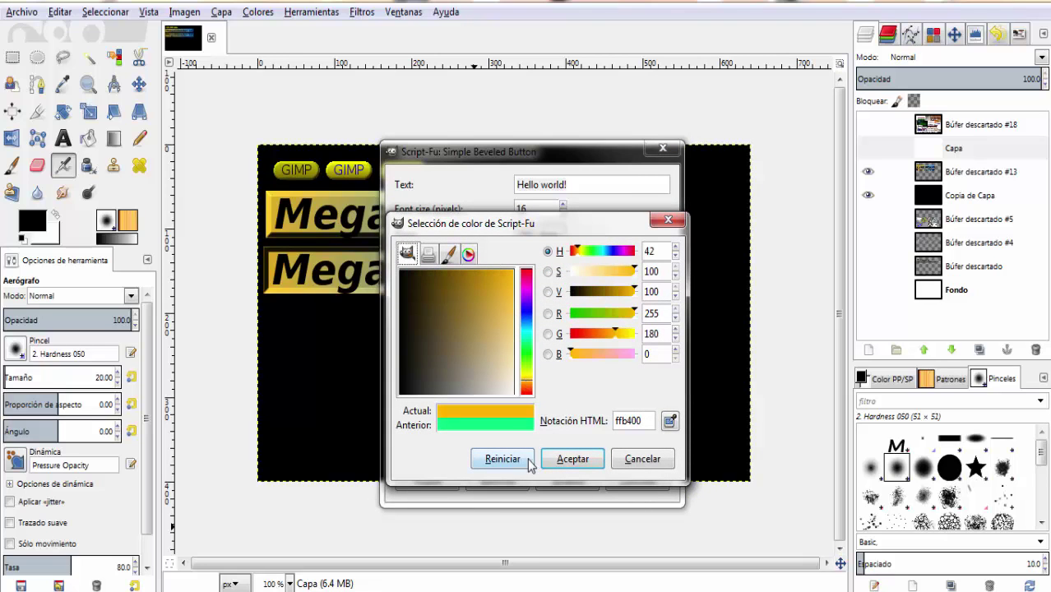
{"action": "left_click", "coordinate": [568, 459]}
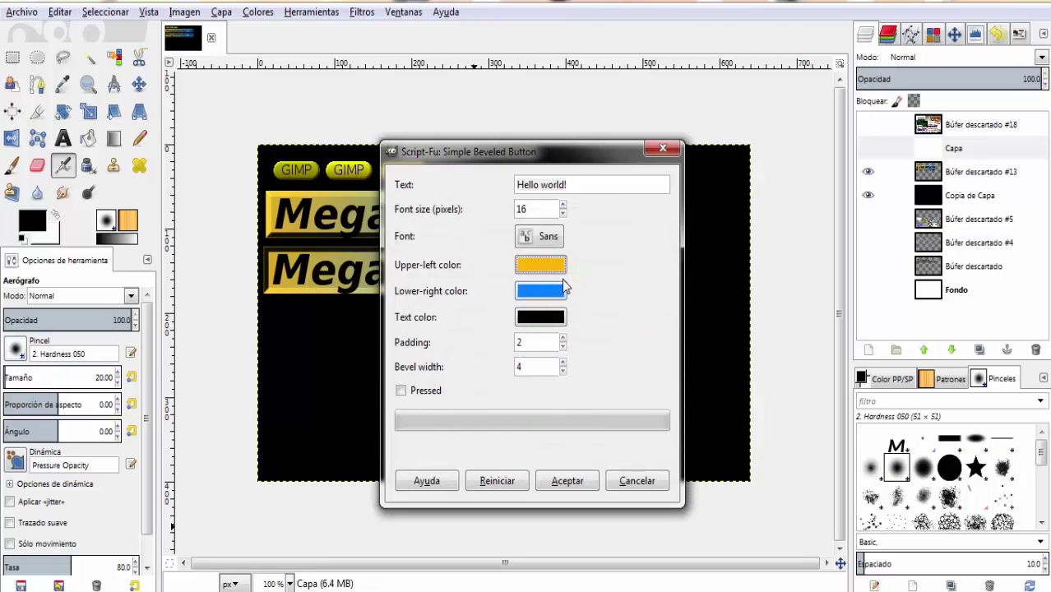
{"action": "left_click", "coordinate": [540, 296]}
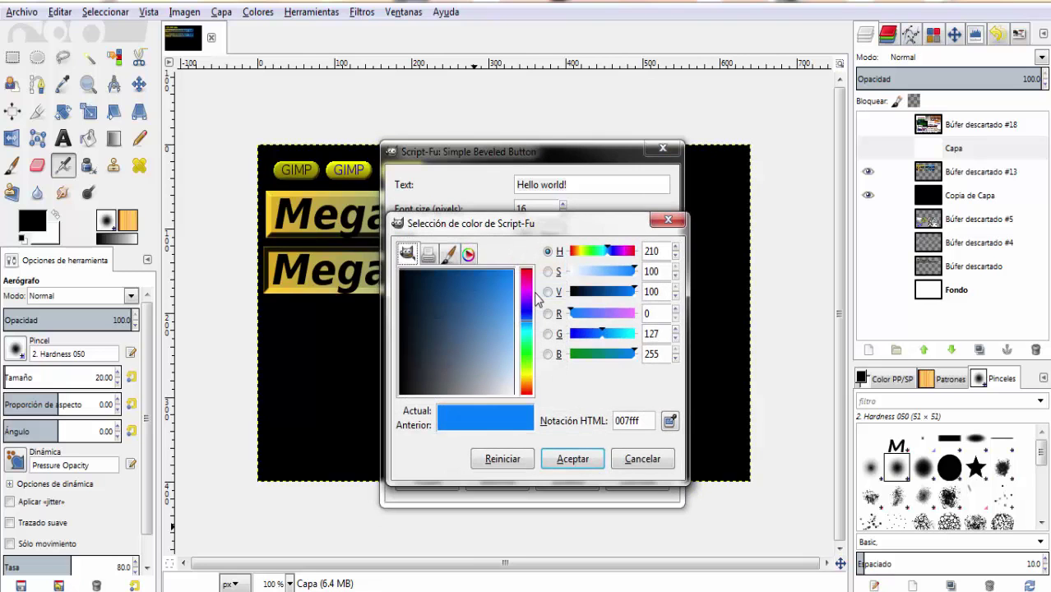
{"action": "left_click", "coordinate": [469, 278]}
{"action": "left_click", "coordinate": [560, 460]}
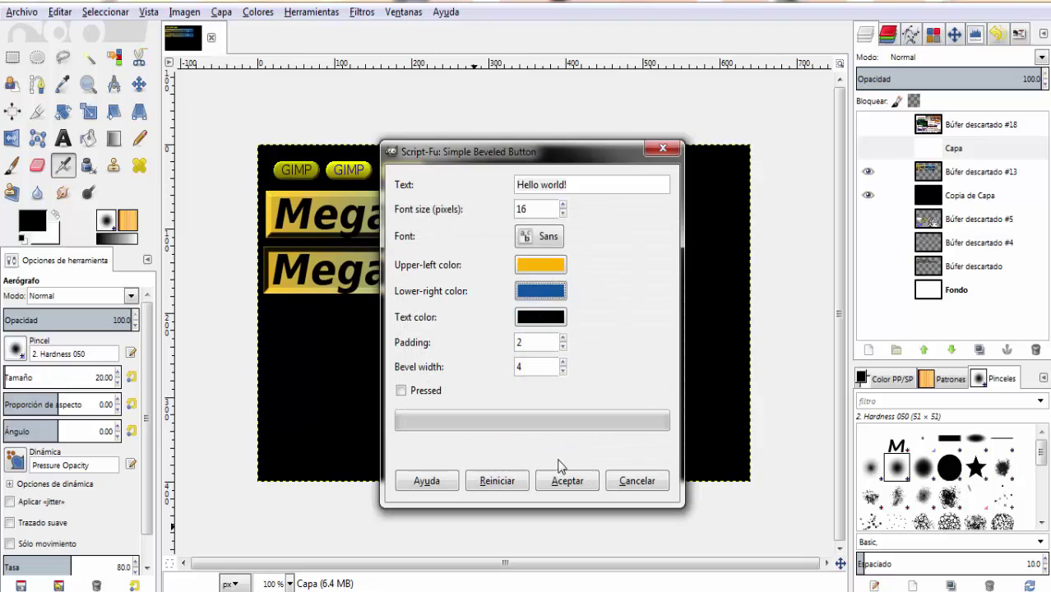
Set the button text colour to red.
{"action": "left_click", "coordinate": [541, 321]}
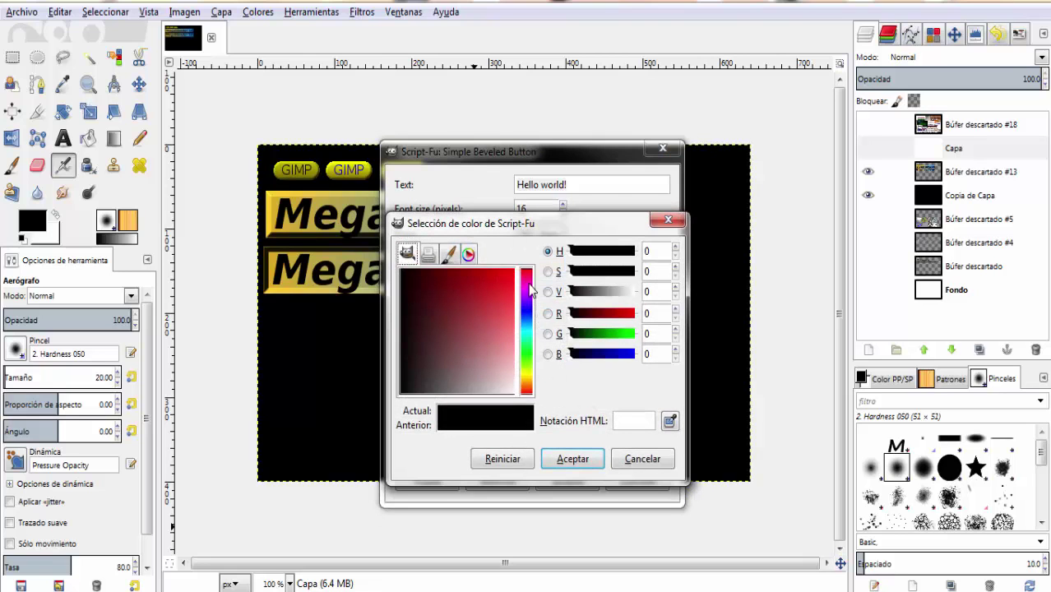
{"action": "left_click", "coordinate": [528, 288]}
{"action": "left_click", "coordinate": [572, 459]}
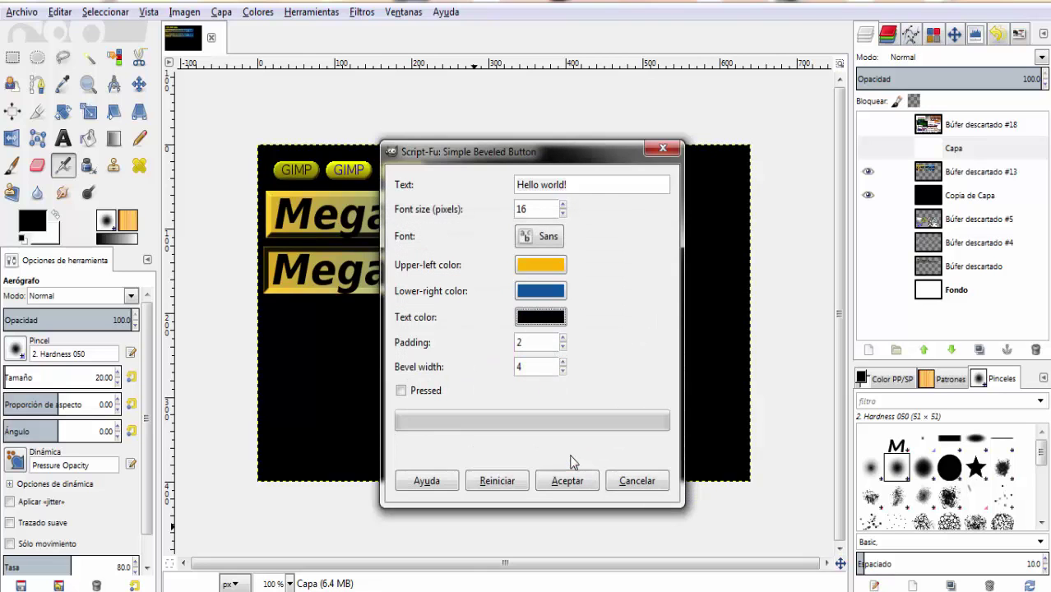
{"action": "left_click", "coordinate": [536, 319]}
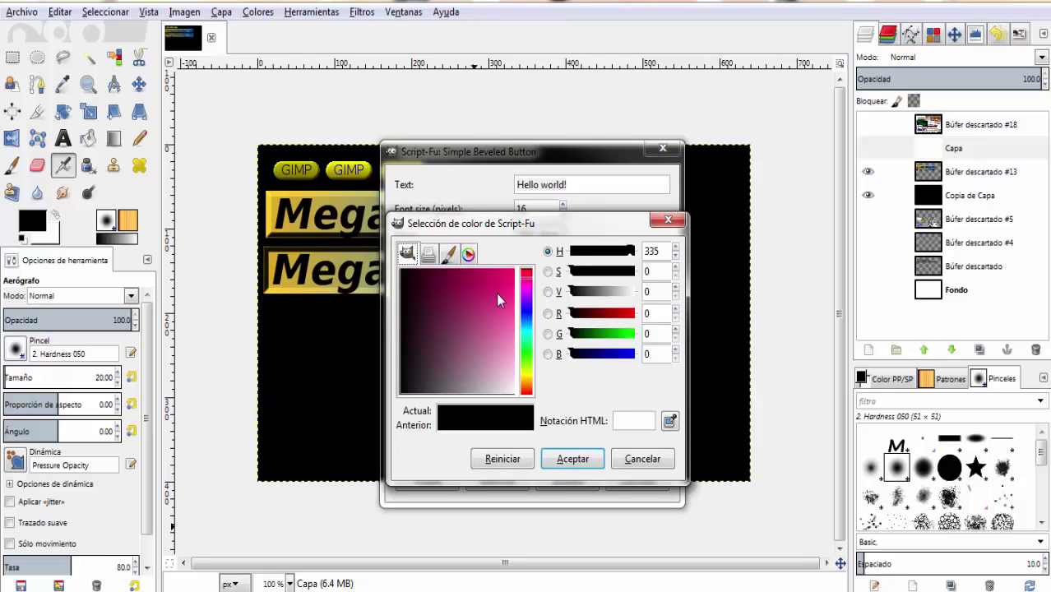
{"action": "left_click", "coordinate": [503, 273]}
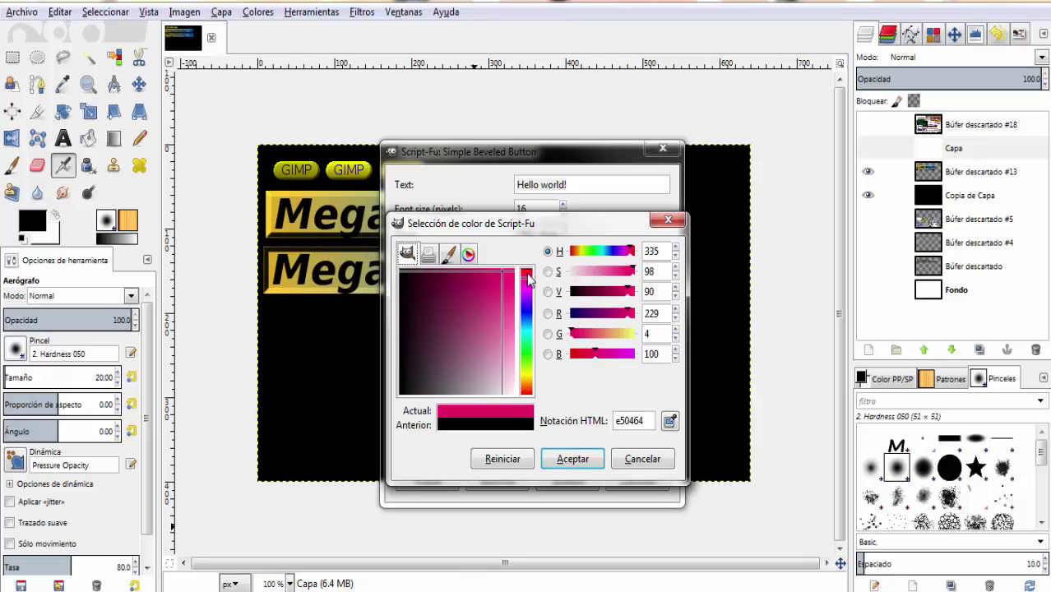
{"action": "left_click", "coordinate": [527, 273]}
{"action": "left_click", "coordinate": [572, 459]}
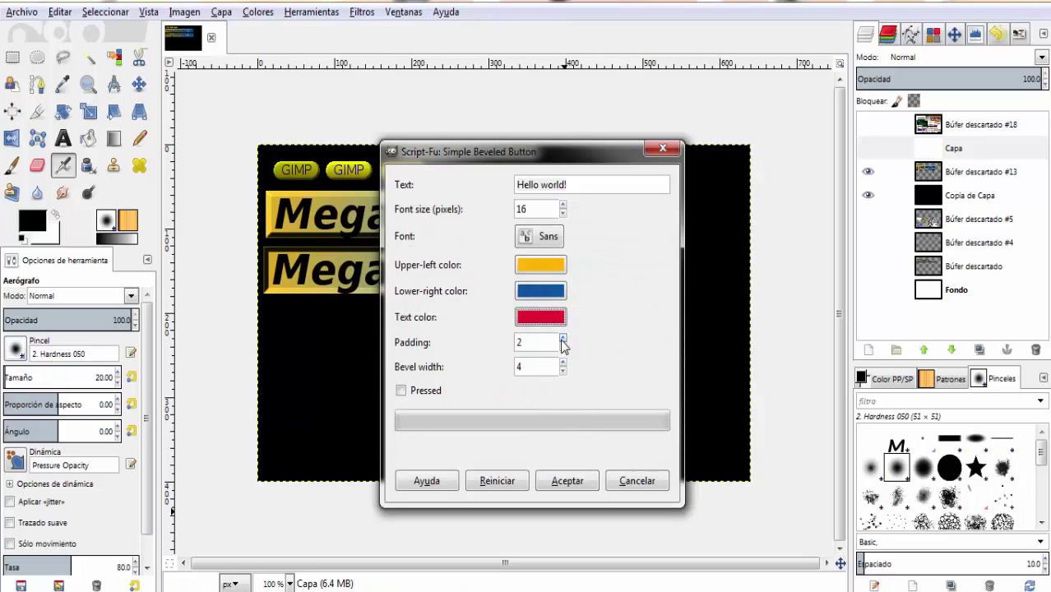
Set padding 5, bevel width 6 and font size 30, and begin typing the text 'Hola Mundo'.
{"action": "left_click", "coordinate": [563, 340]}
{"action": "left_click", "coordinate": [563, 340]}
{"action": "left_click", "coordinate": [563, 340]}
{"action": "left_click", "coordinate": [564, 364]}
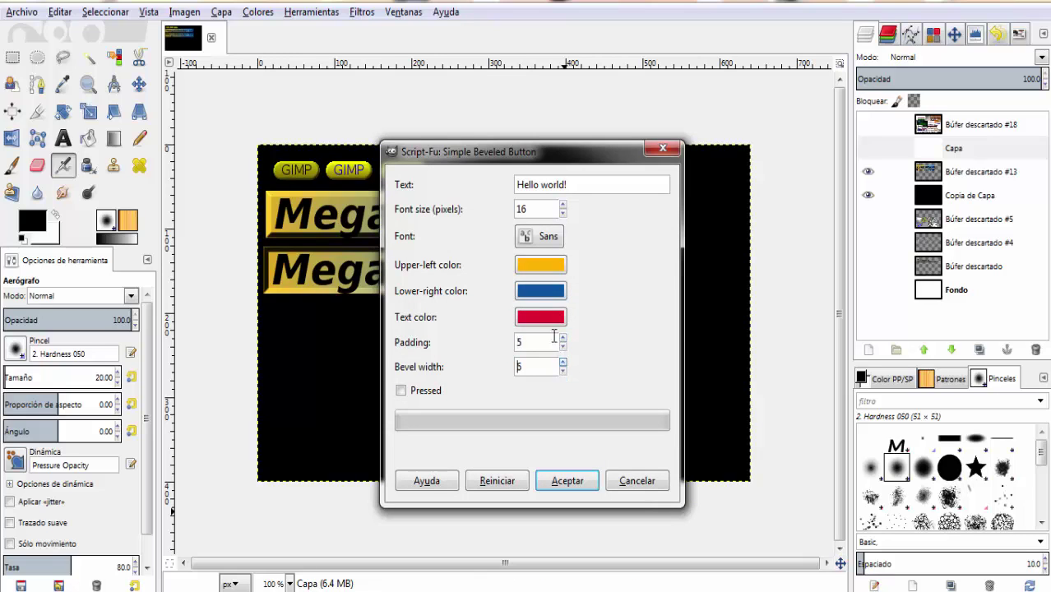
{"action": "left_click_drag", "start_coordinate": [537, 209], "coordinate": [488, 208]}
{"action": "left_click_drag", "start_coordinate": [584, 184], "coordinate": [464, 185]}
{"action": "type", "text": "Hola Mundo"}
Generate the Hola Mundo button, then a pressed version with Segoe Print Bold text.
{"action": "left_click", "coordinate": [568, 481]}
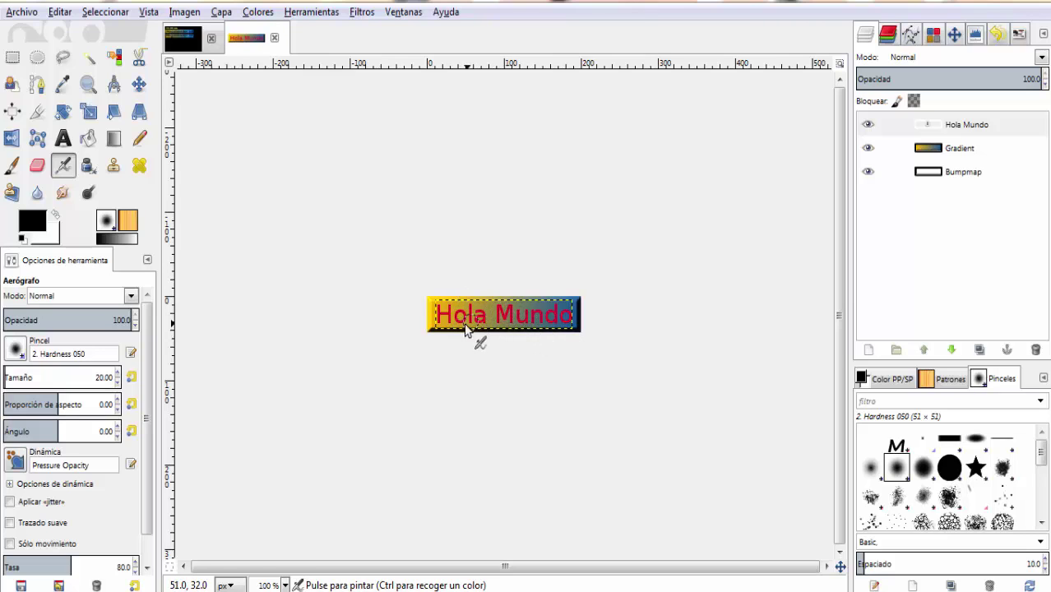
{"action": "left_click", "coordinate": [30, 12]}
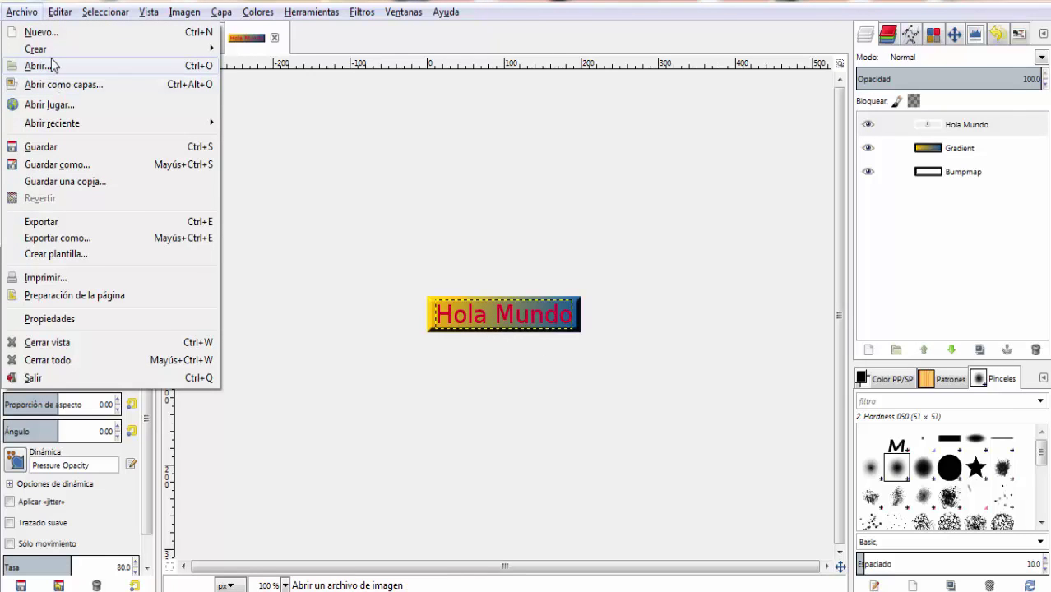
{"action": "mouse_move", "coordinate": [35, 50]}
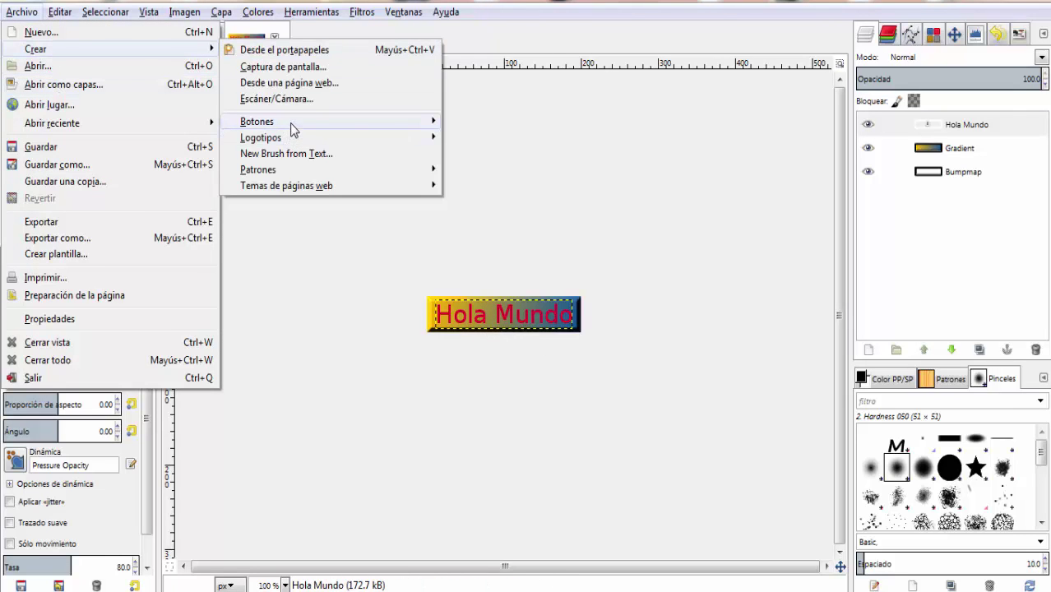
{"action": "mouse_move", "coordinate": [256, 122]}
{"action": "left_click", "coordinate": [494, 139]}
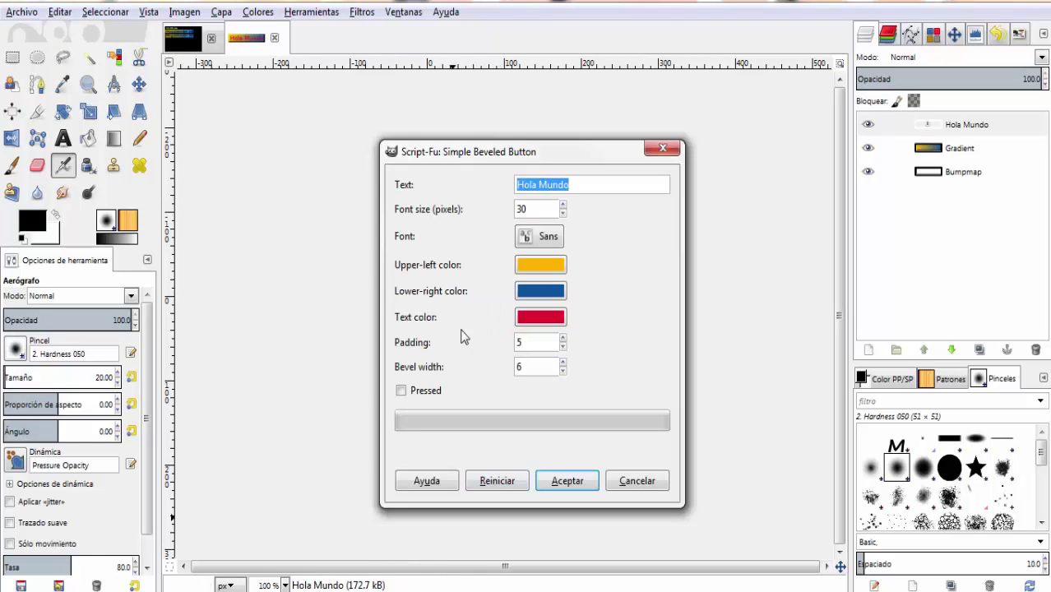
{"action": "left_click", "coordinate": [401, 391]}
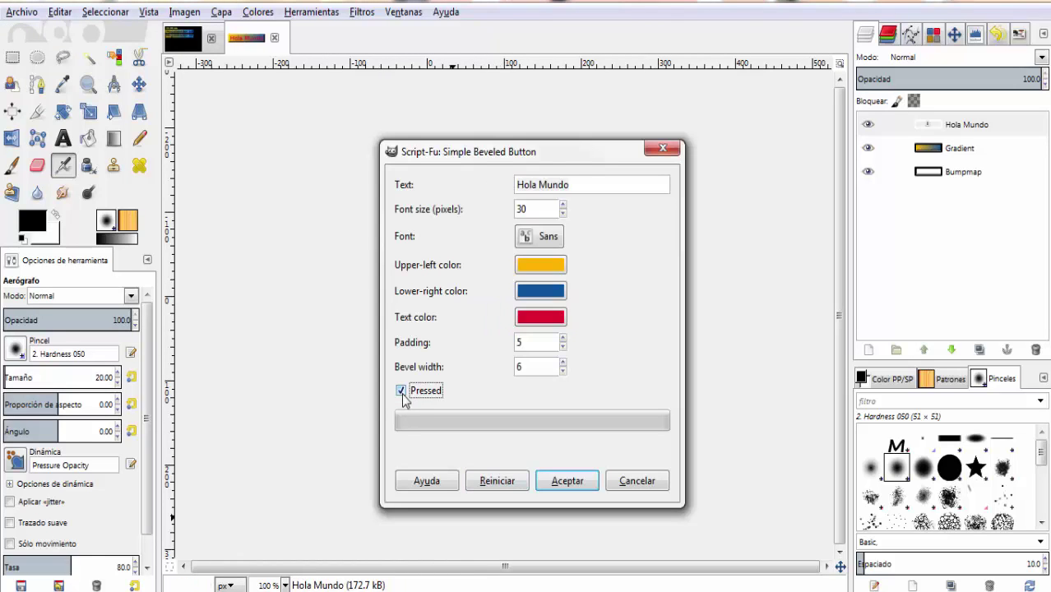
{"action": "left_click", "coordinate": [547, 237]}
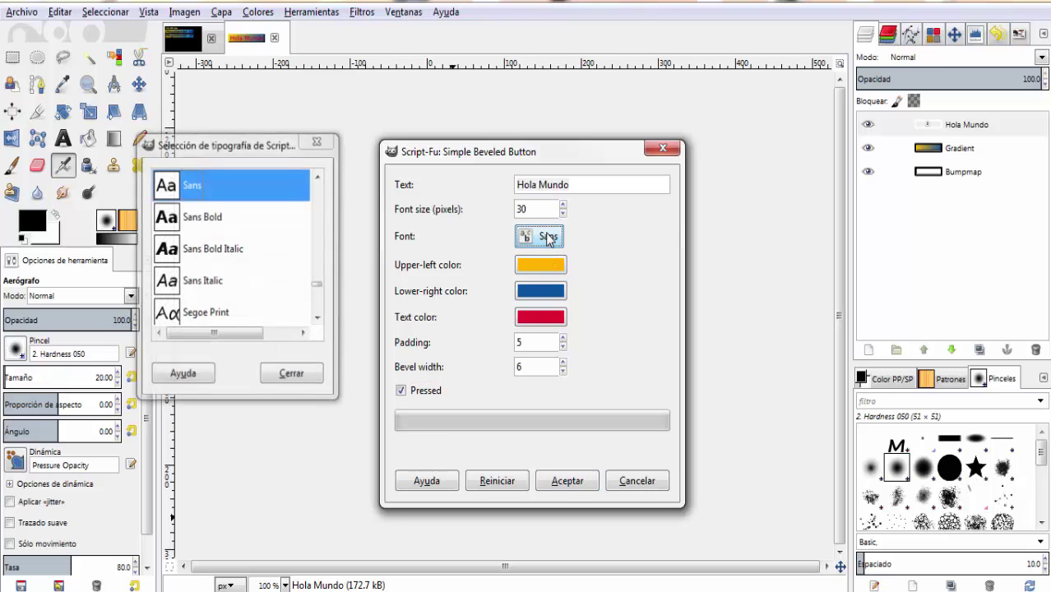
{"action": "left_click", "coordinate": [318, 319]}
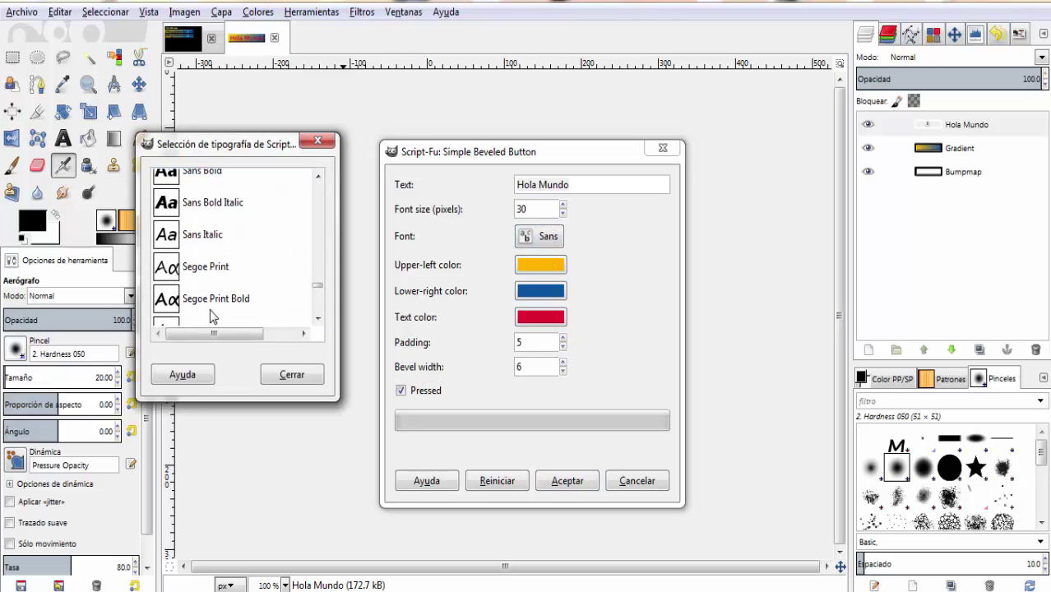
{"action": "left_click", "coordinate": [201, 302]}
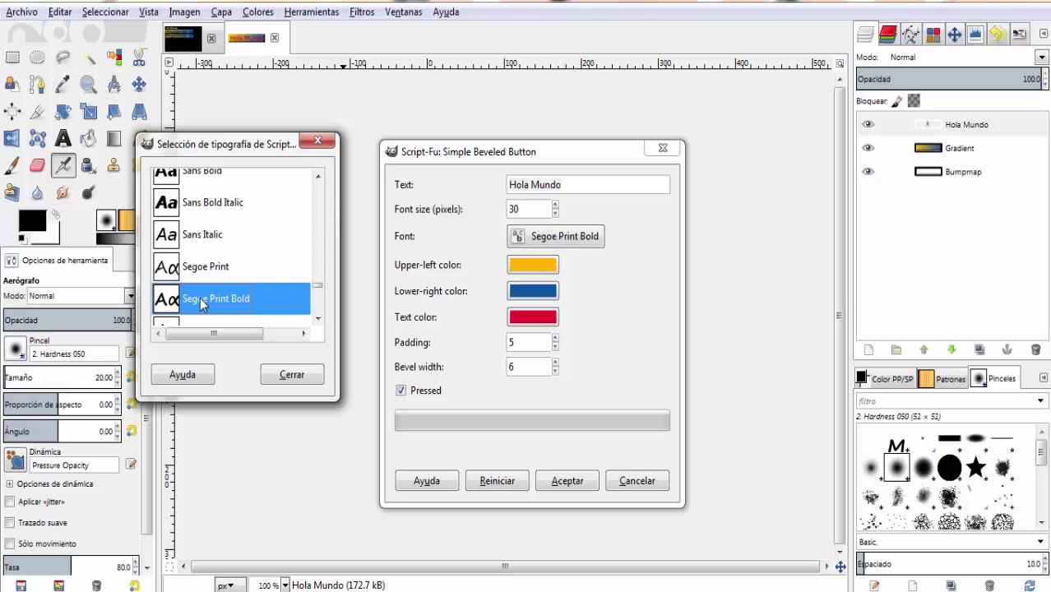
{"action": "left_click", "coordinate": [301, 376]}
{"action": "left_click", "coordinate": [565, 481]}
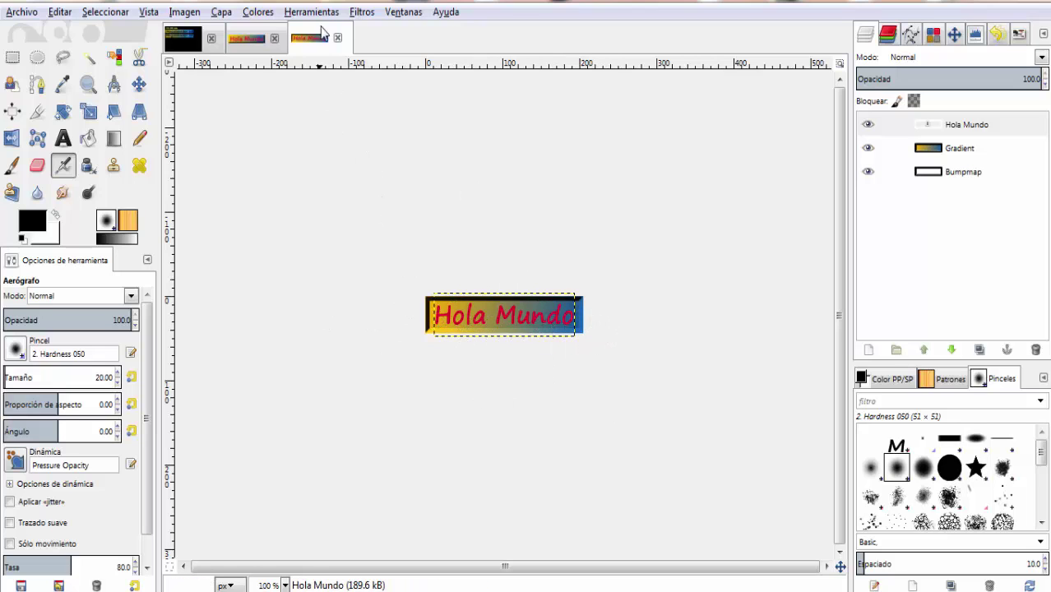
Close both Hola Mundo images discarding changes, then browse the web-page theme scripts.
{"action": "left_click", "coordinate": [269, 40]}
{"action": "left_click", "coordinate": [304, 41]}
{"action": "left_click", "coordinate": [338, 37]}
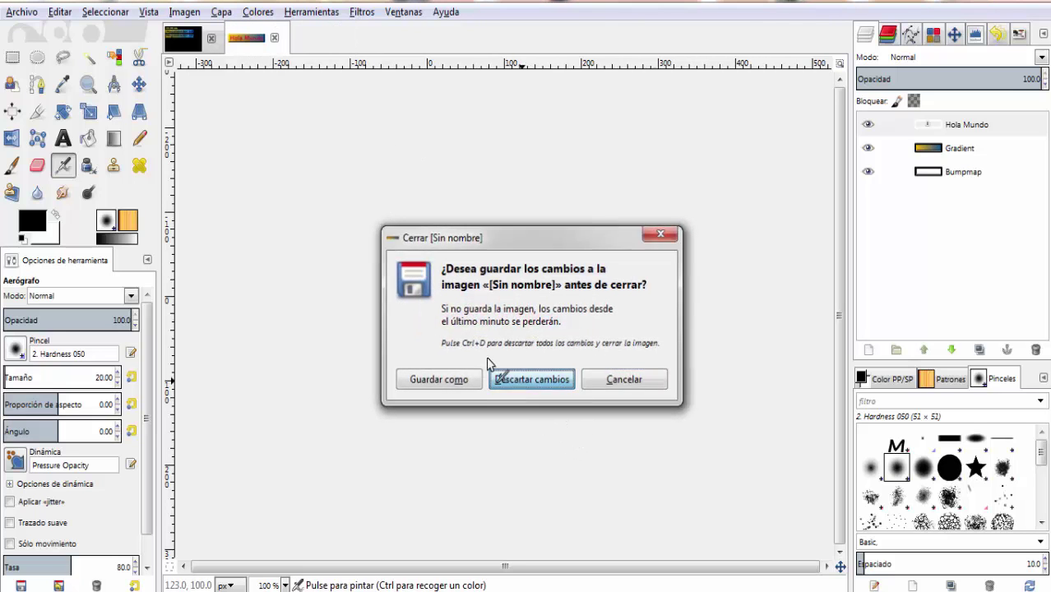
{"action": "left_click", "coordinate": [526, 379]}
{"action": "left_click", "coordinate": [274, 37]}
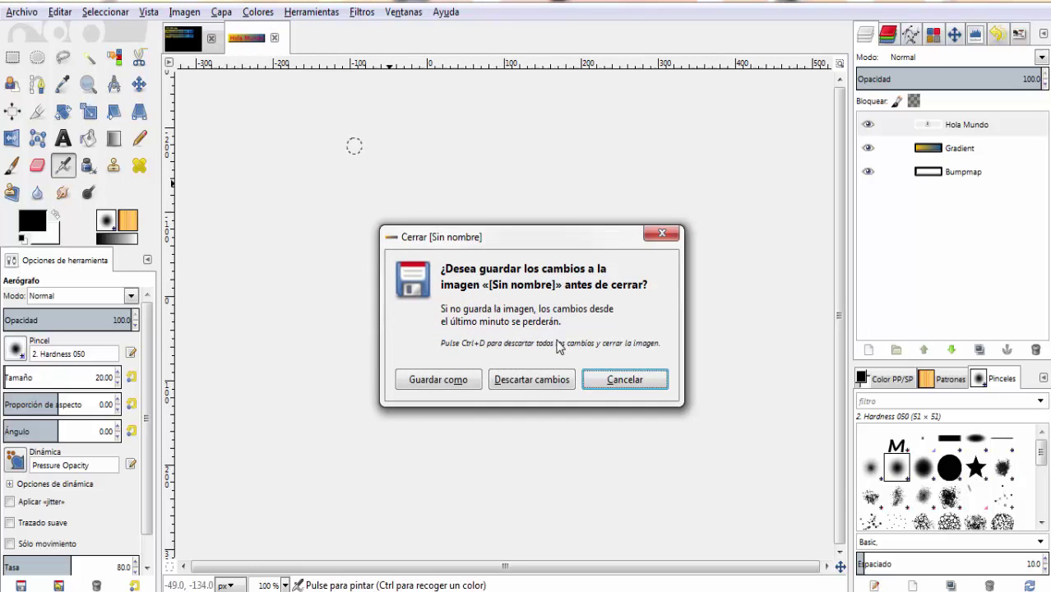
{"action": "left_click", "coordinate": [528, 381]}
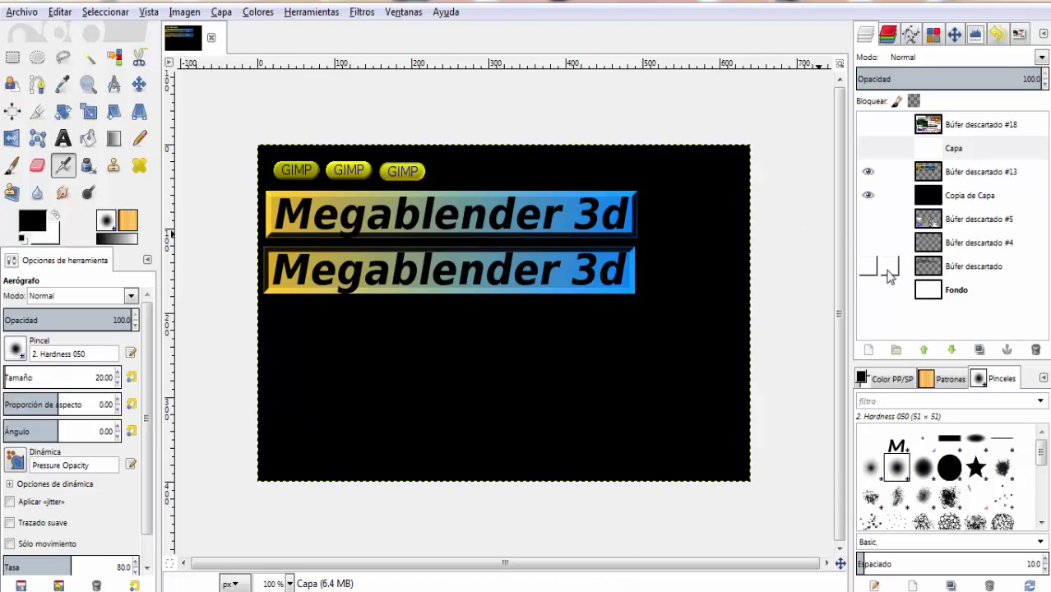
{"action": "left_click", "coordinate": [20, 14]}
{"action": "mouse_move", "coordinate": [35, 50]}
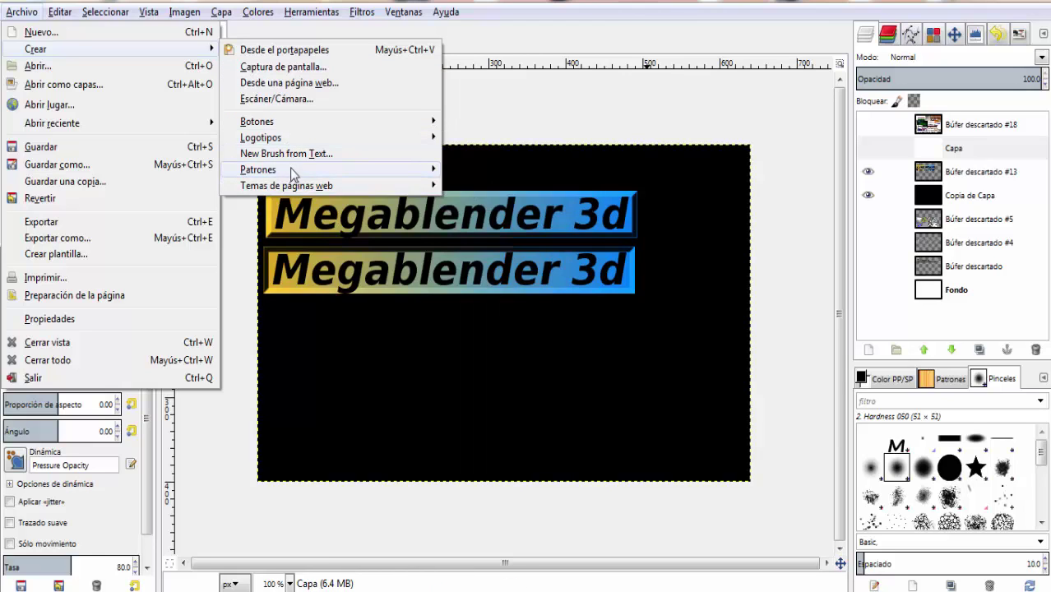
{"action": "mouse_move", "coordinate": [286, 186]}
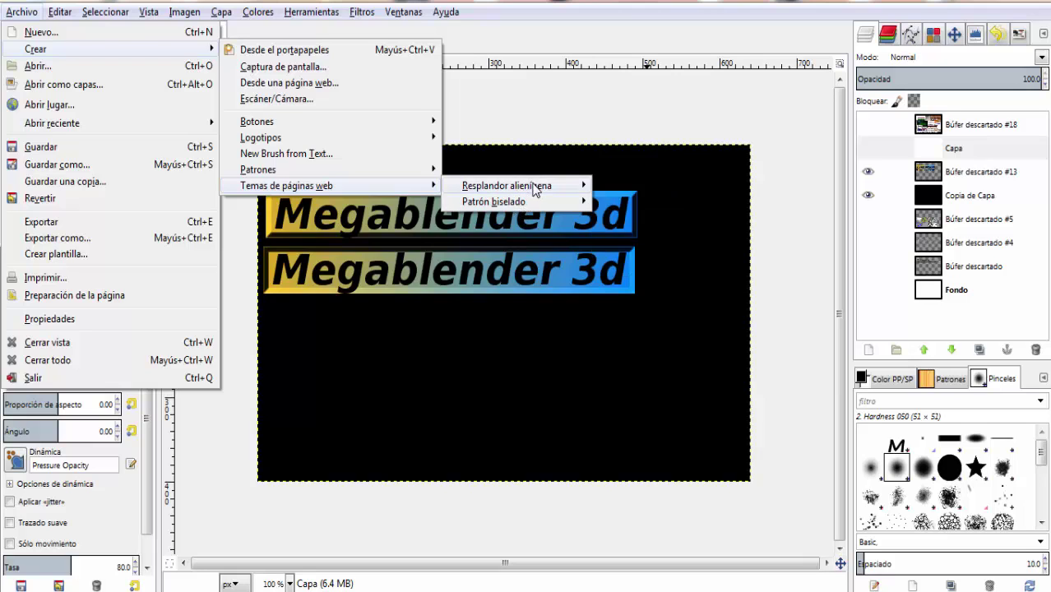
{"action": "mouse_move", "coordinate": [507, 186]}
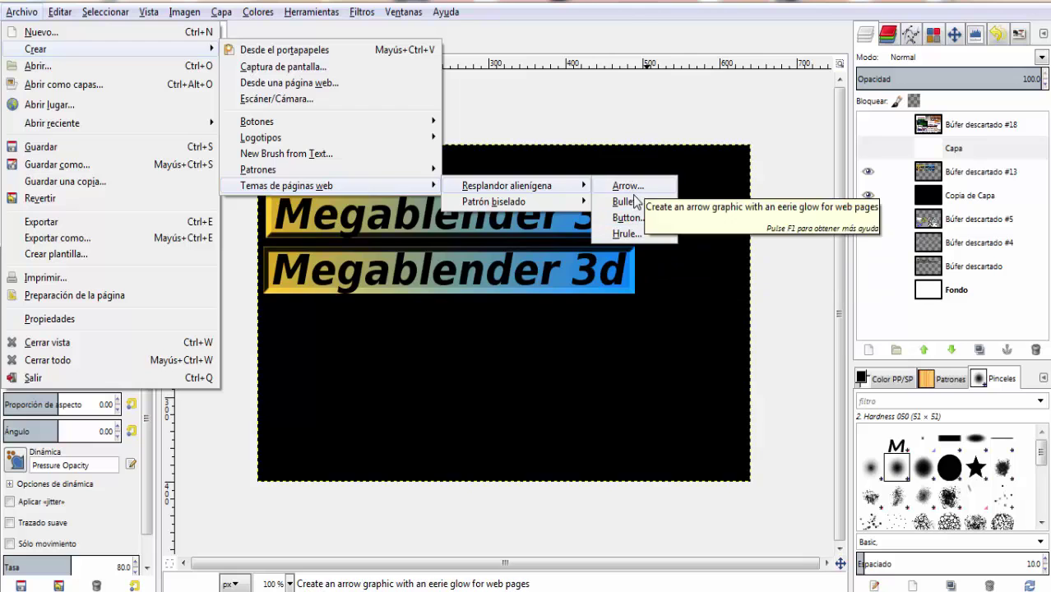
Hide Búfer descartado #13 and Copia de Capa, and show Fondo and Búfer descartado.
{"action": "left_click", "coordinate": [733, 279]}
{"action": "left_click", "coordinate": [868, 171]}
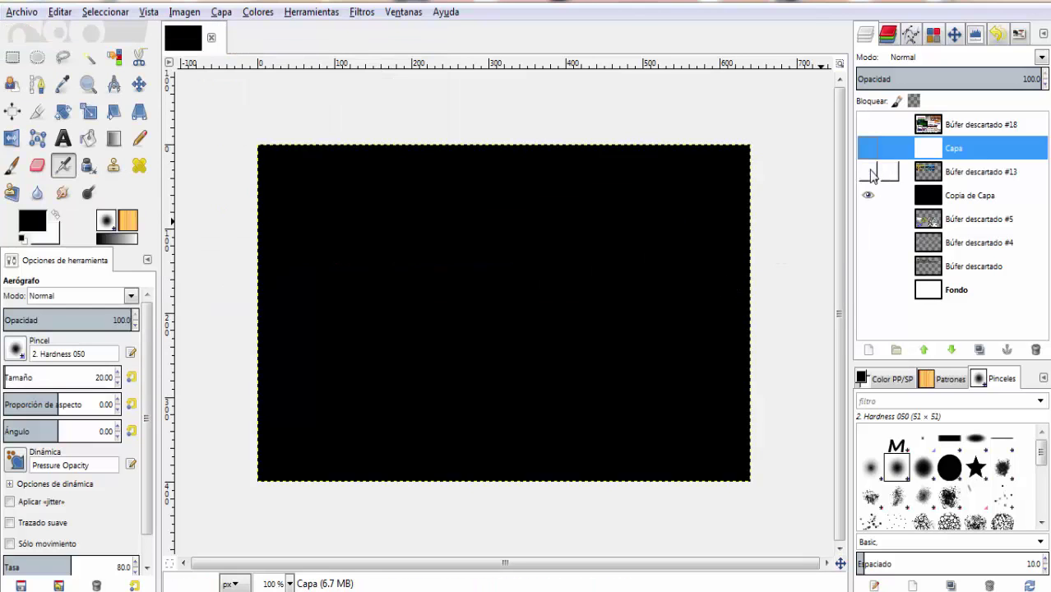
{"action": "left_click", "coordinate": [868, 196]}
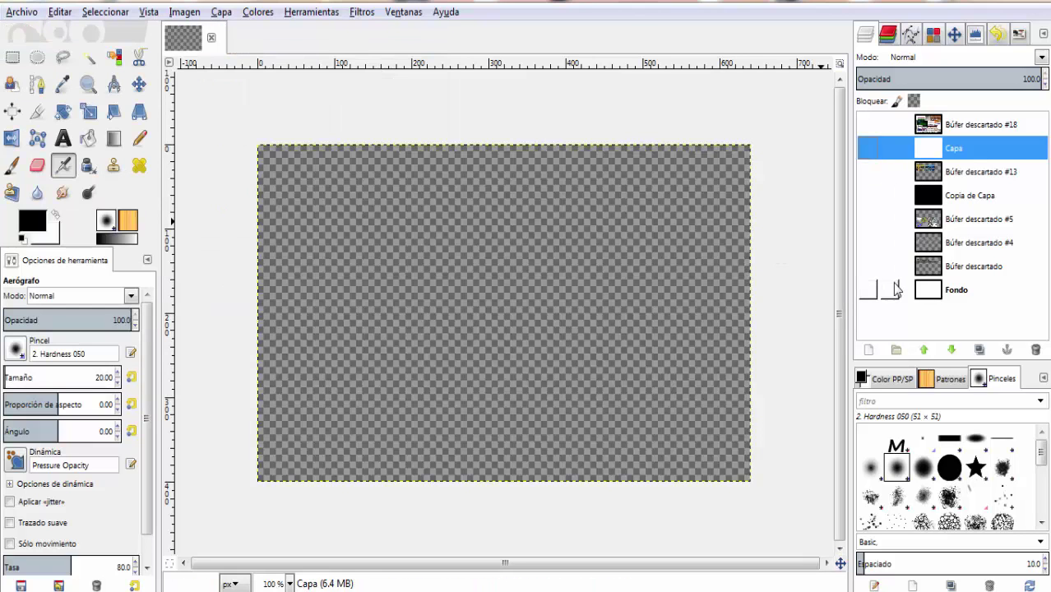
{"action": "left_click", "coordinate": [870, 289]}
{"action": "left_click", "coordinate": [868, 266]}
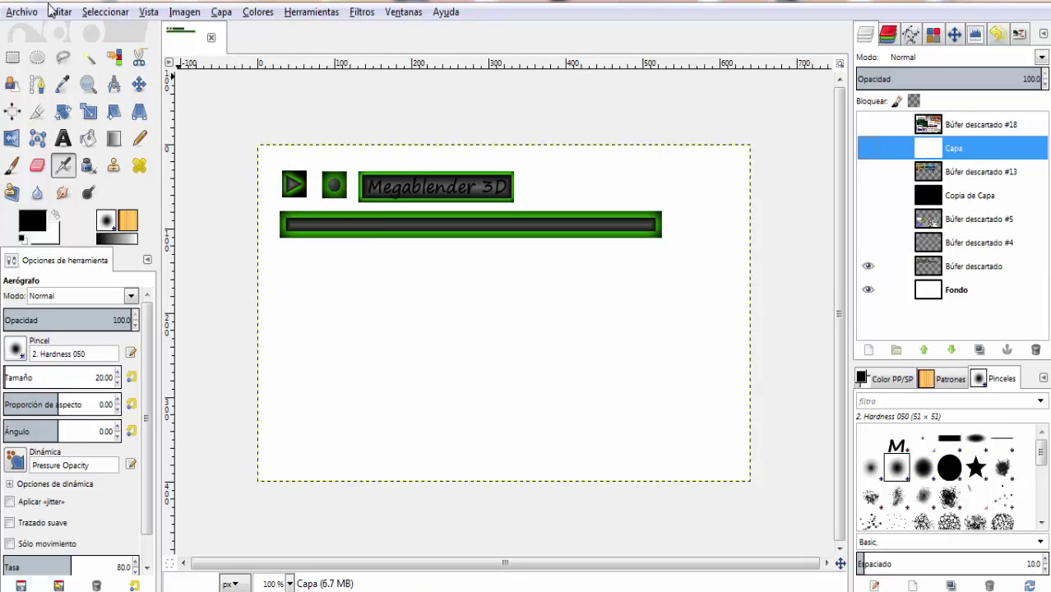
Browse the Archivo > Crear menu again, down to the web page themes.
{"action": "left_click", "coordinate": [21, 14]}
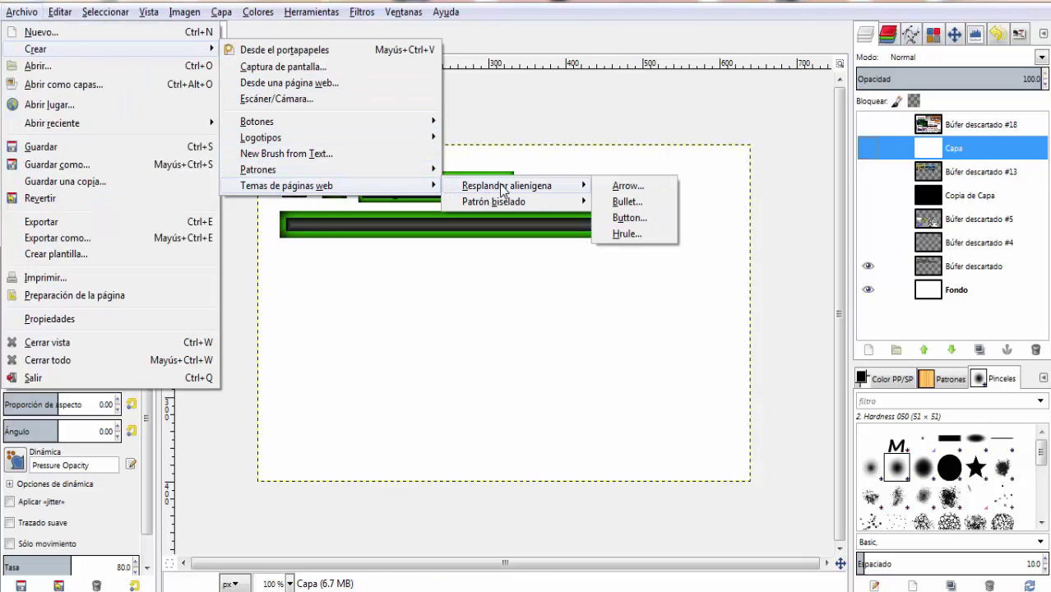
{"action": "mouse_move", "coordinate": [36, 49]}
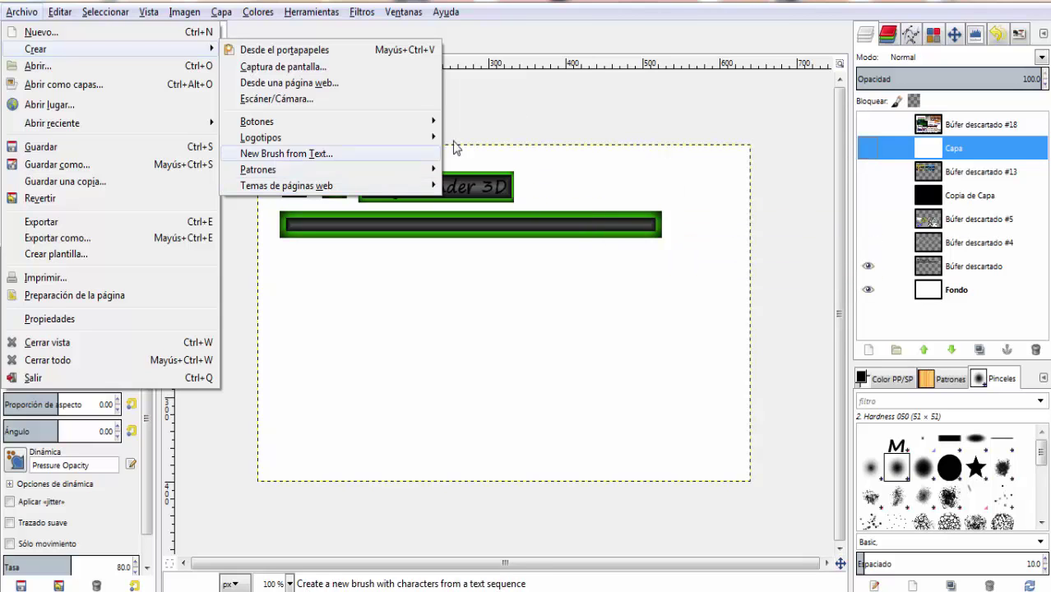
{"action": "left_click", "coordinate": [657, 298]}
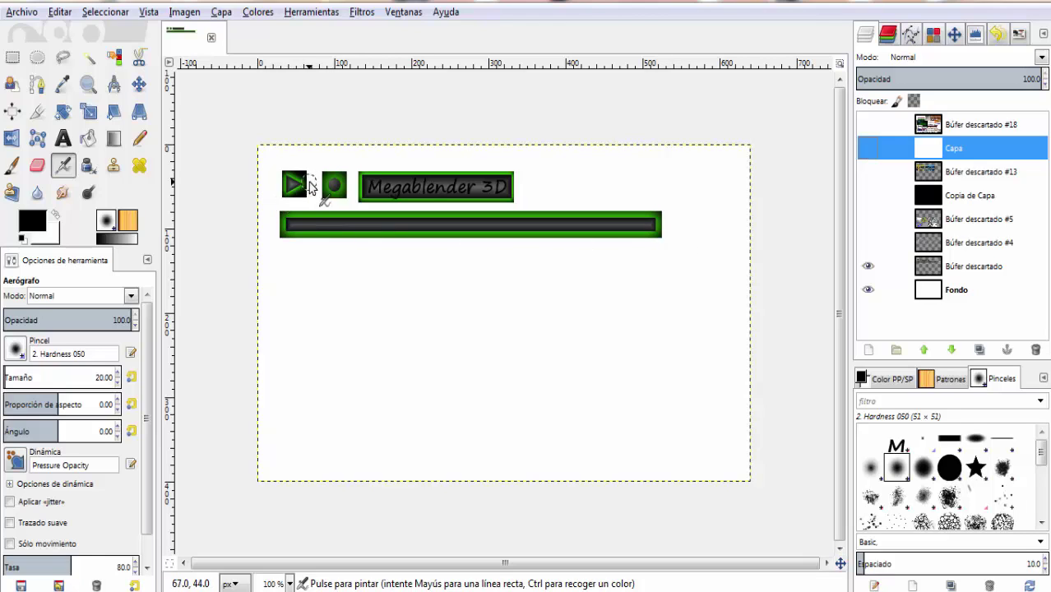
{"action": "left_click", "coordinate": [19, 13]}
{"action": "mouse_move", "coordinate": [36, 49]}
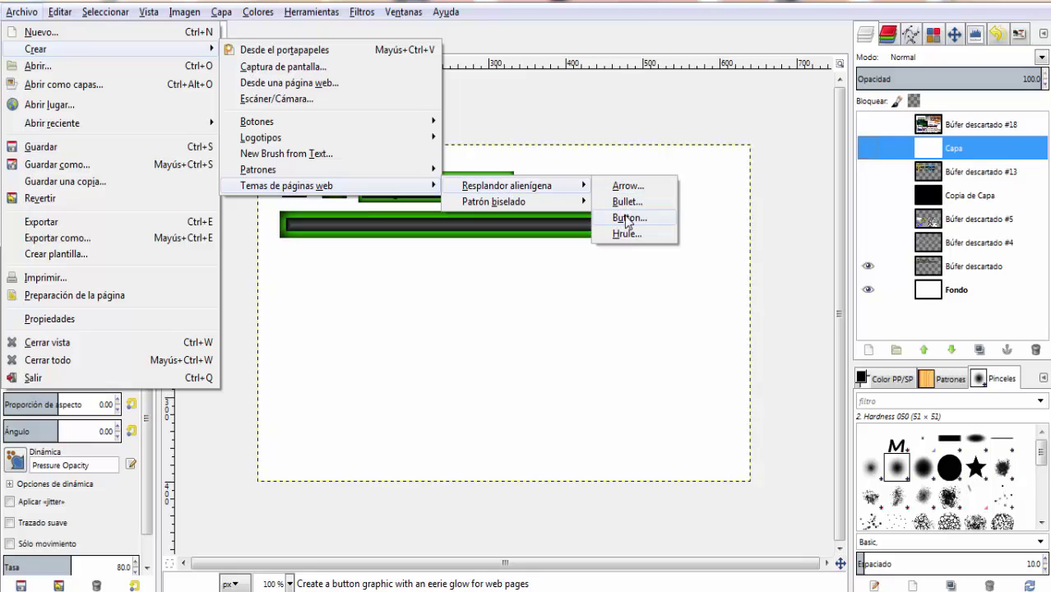
{"action": "left_click", "coordinate": [619, 213]}
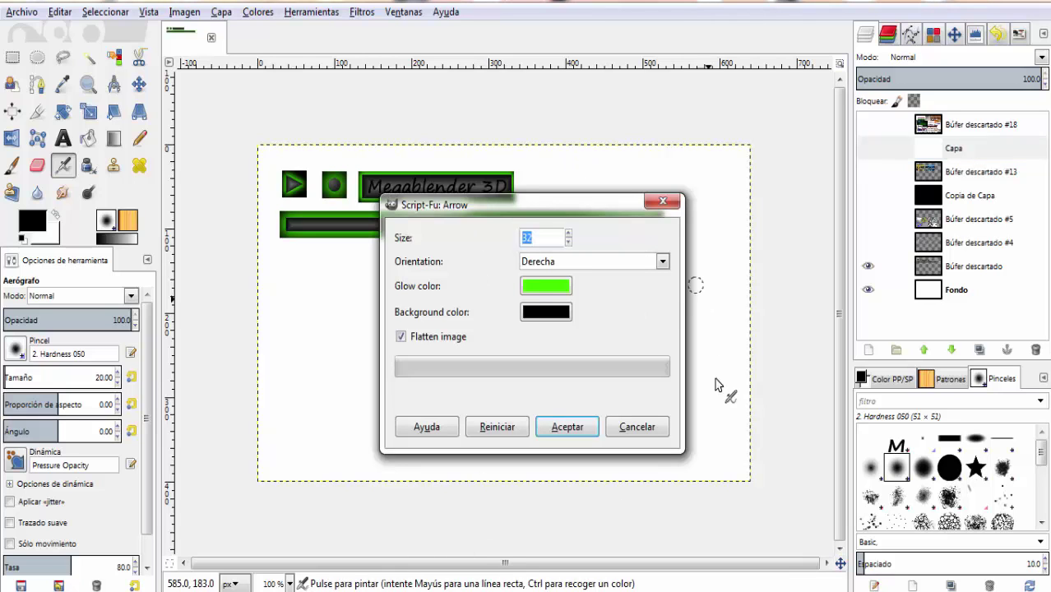
{"action": "left_click", "coordinate": [545, 286]}
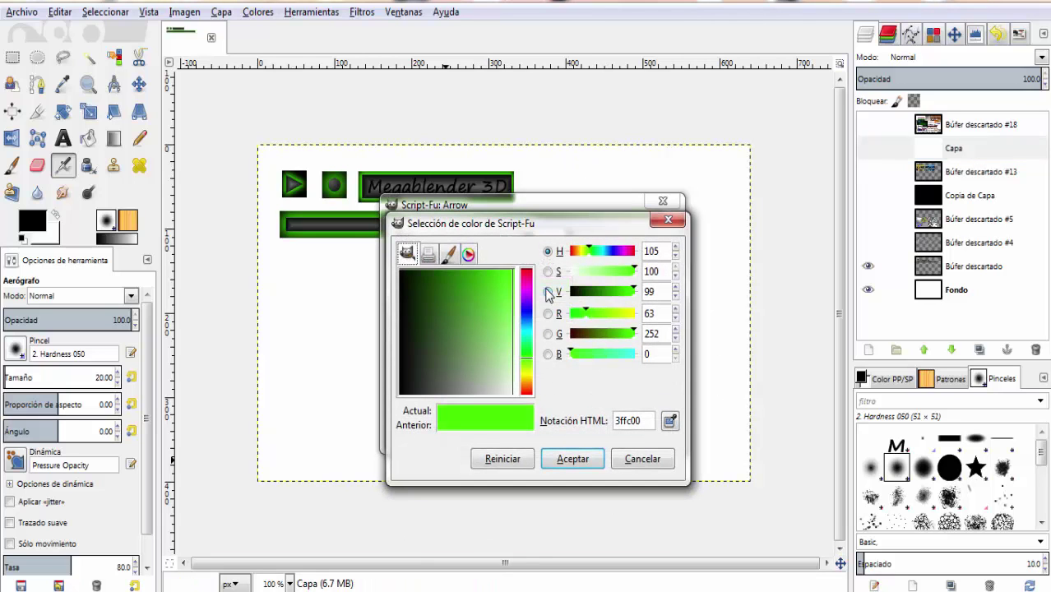
{"action": "left_click", "coordinate": [528, 279]}
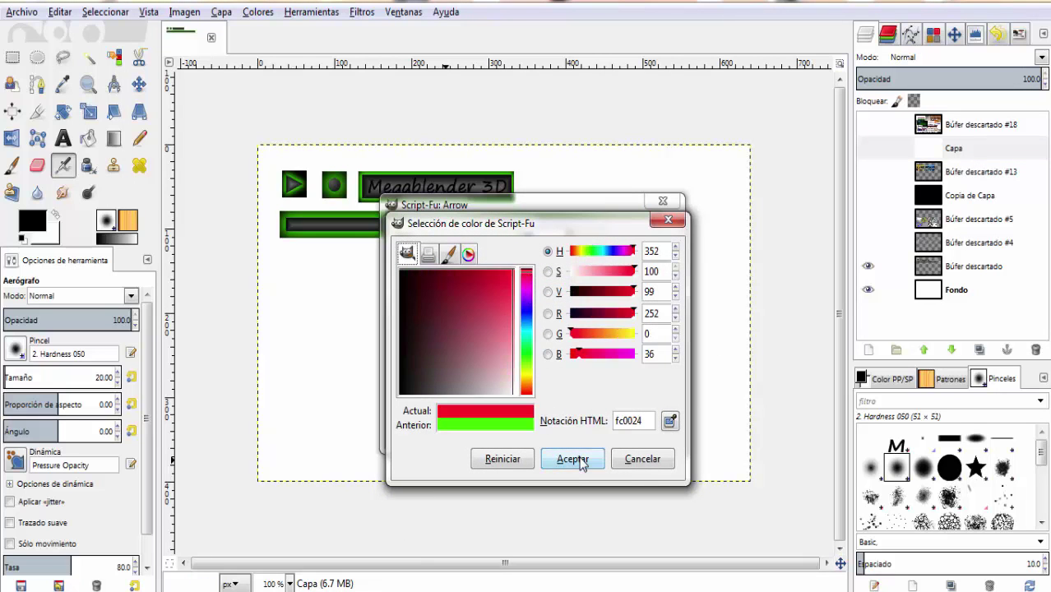
{"action": "left_click", "coordinate": [572, 459]}
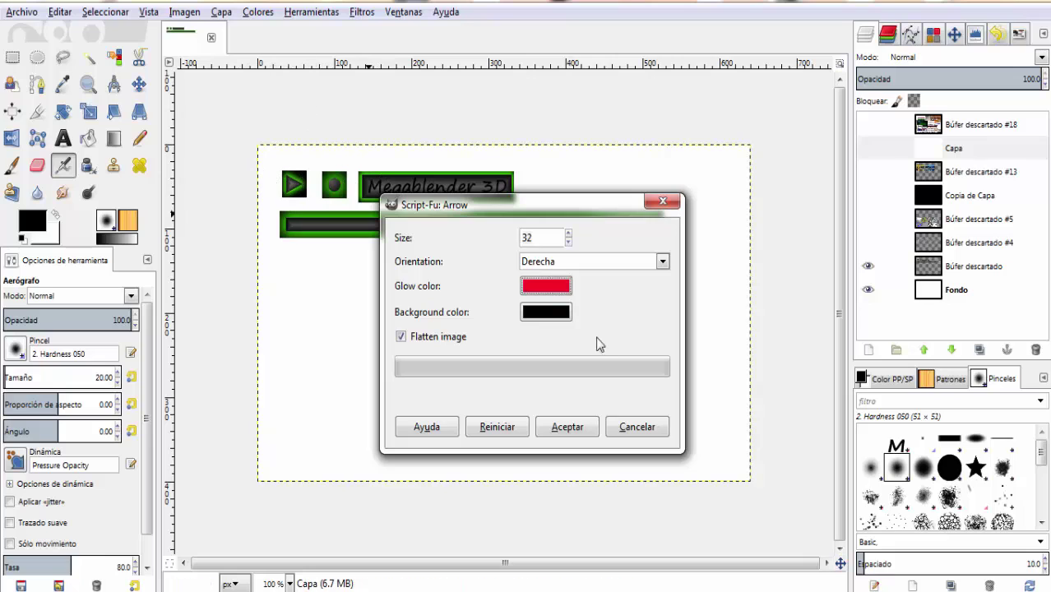
{"action": "left_click", "coordinate": [566, 261]}
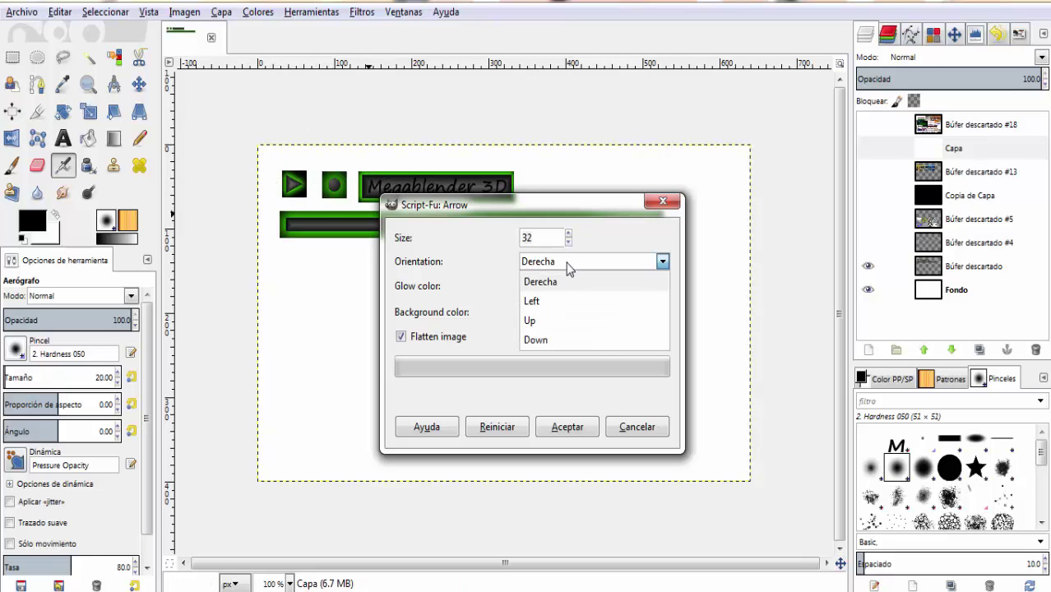
{"action": "left_click", "coordinate": [550, 323]}
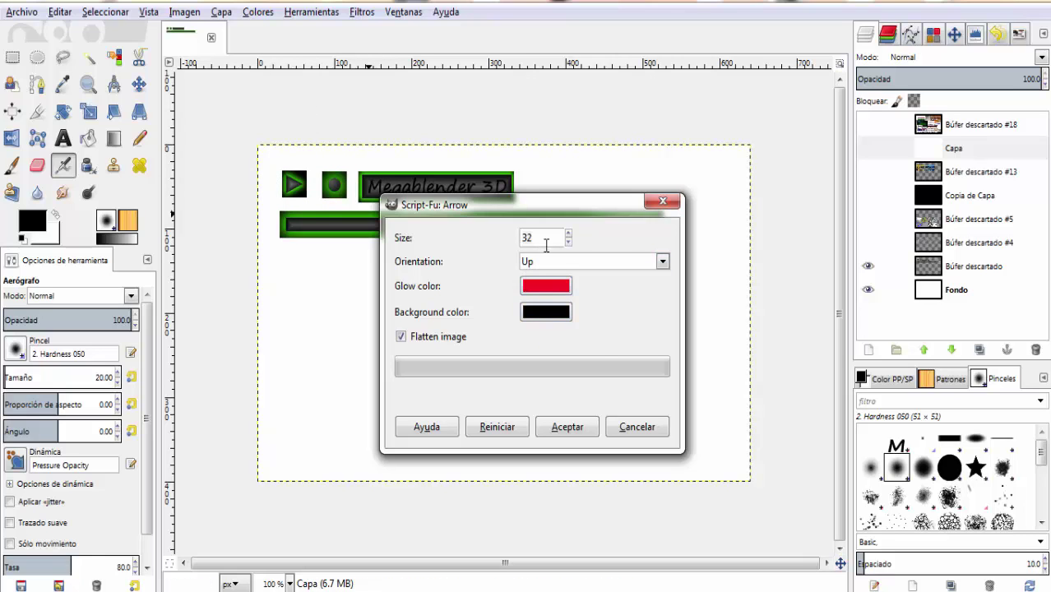
{"action": "left_click", "coordinate": [563, 426]}
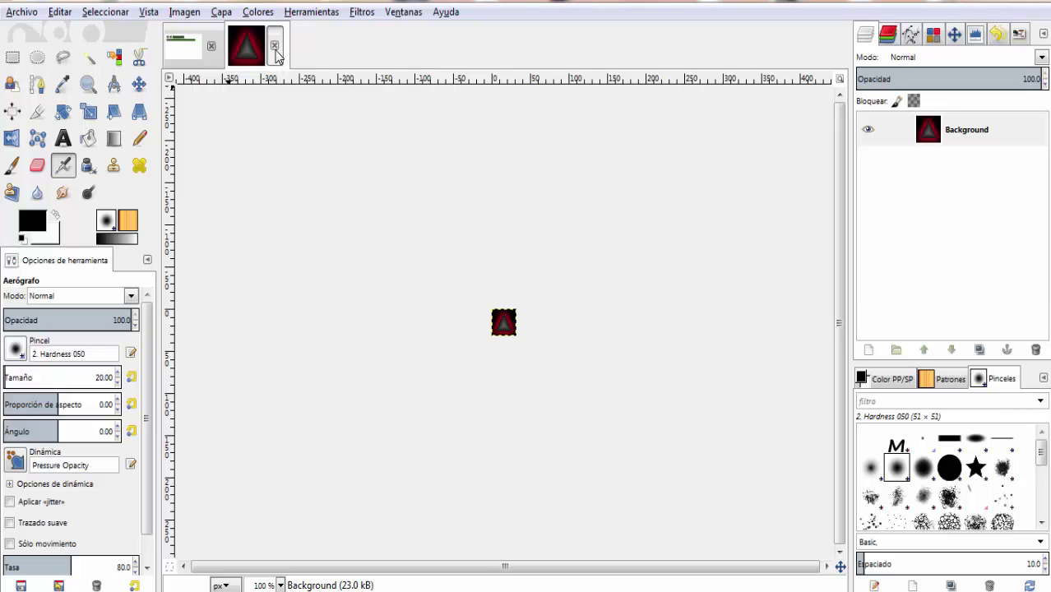
{"action": "left_click", "coordinate": [275, 46]}
{"action": "left_click", "coordinate": [530, 379]}
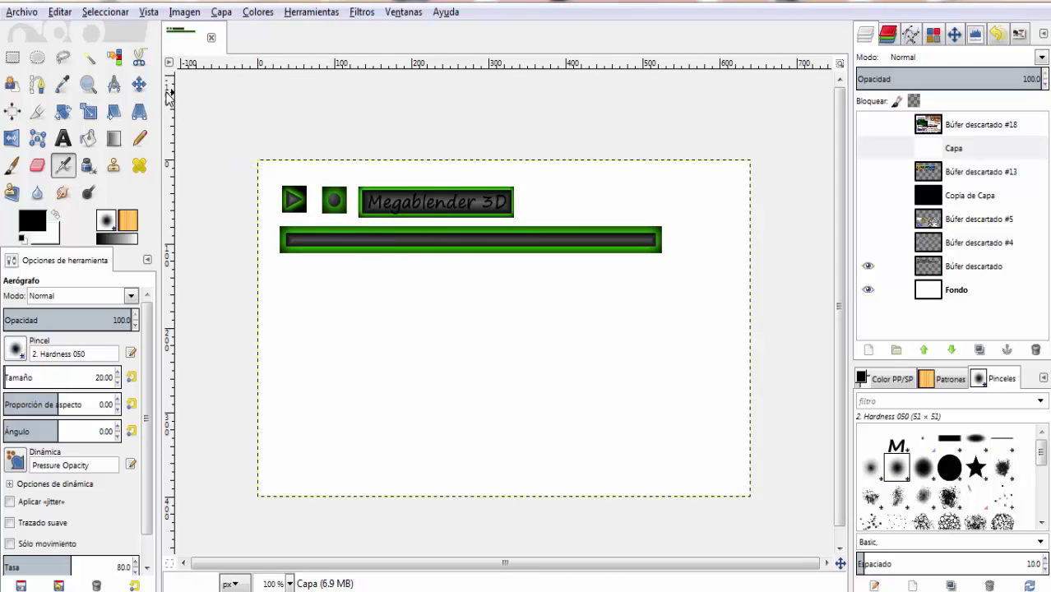
Start the Beveled Pattern Heading generator with Segoe Print Bold as the font.
{"action": "left_click", "coordinate": [13, 12]}
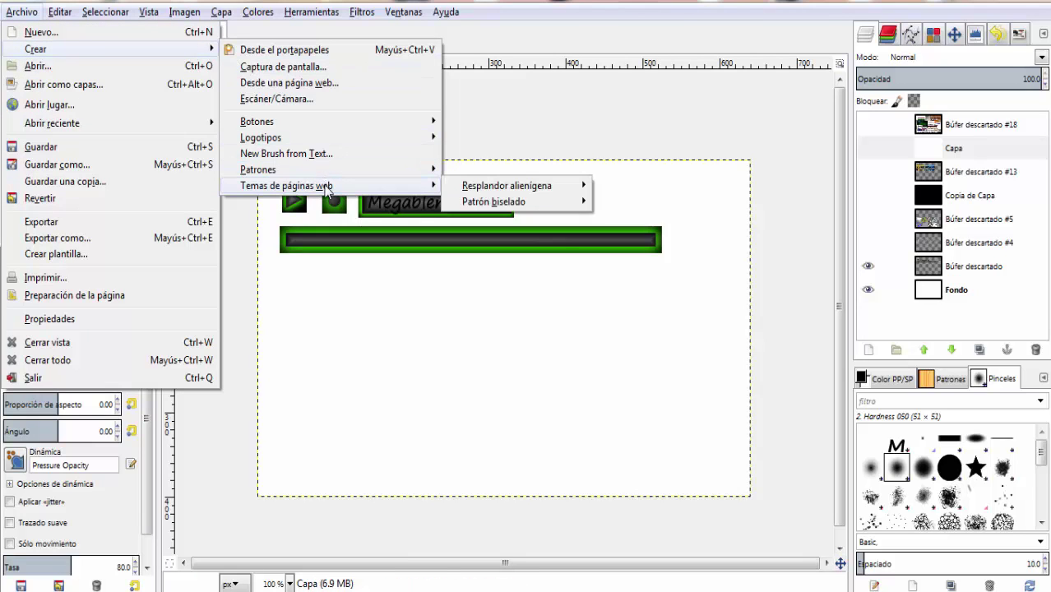
{"action": "mouse_move", "coordinate": [493, 202]}
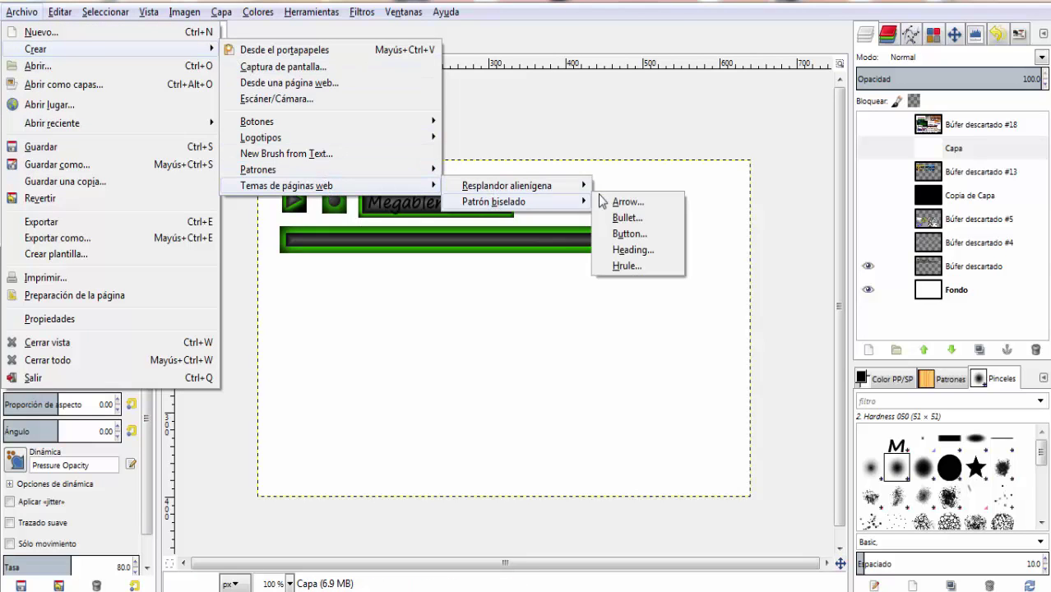
{"action": "left_click", "coordinate": [633, 250]}
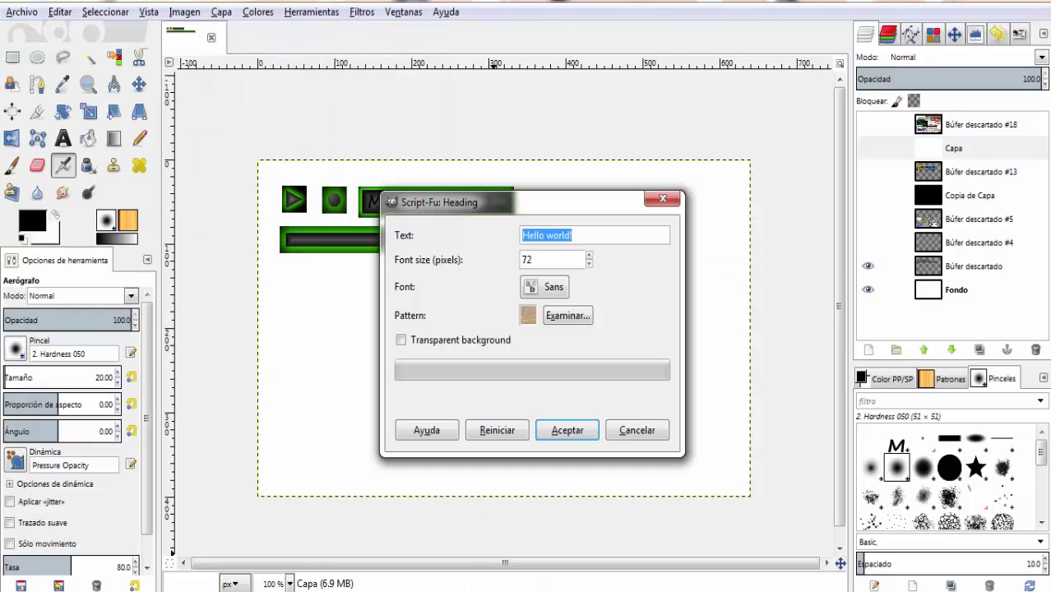
{"action": "left_click", "coordinate": [553, 288]}
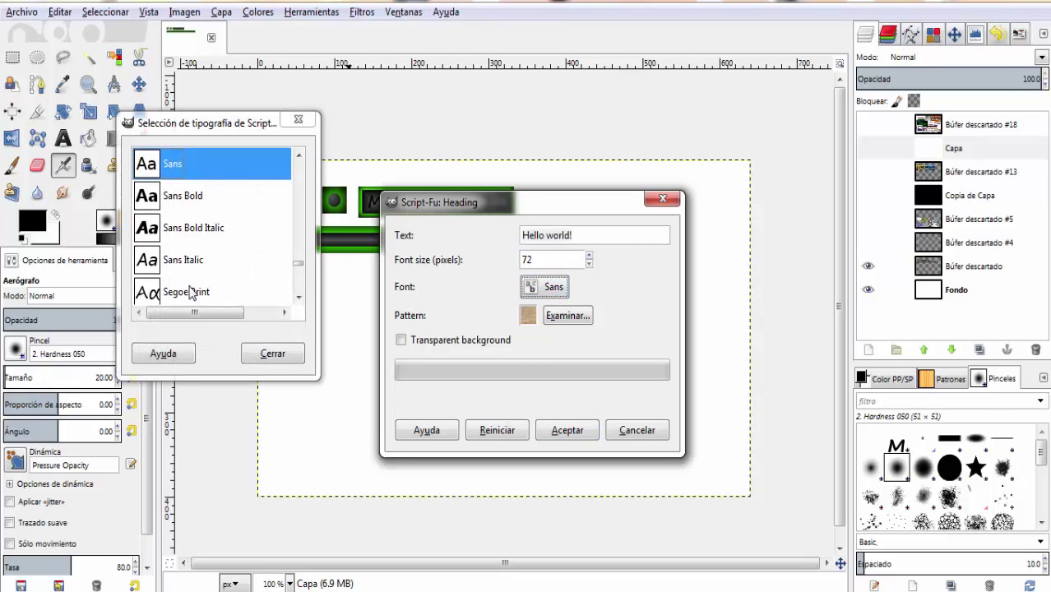
{"action": "left_click", "coordinate": [297, 297]}
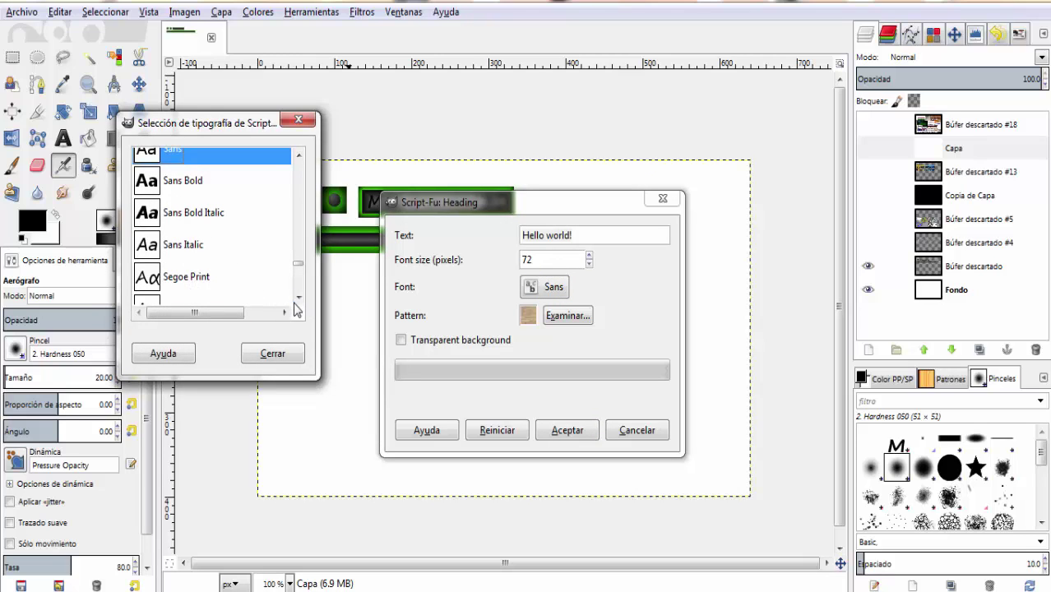
{"action": "left_click", "coordinate": [298, 298]}
{"action": "left_click", "coordinate": [220, 282]}
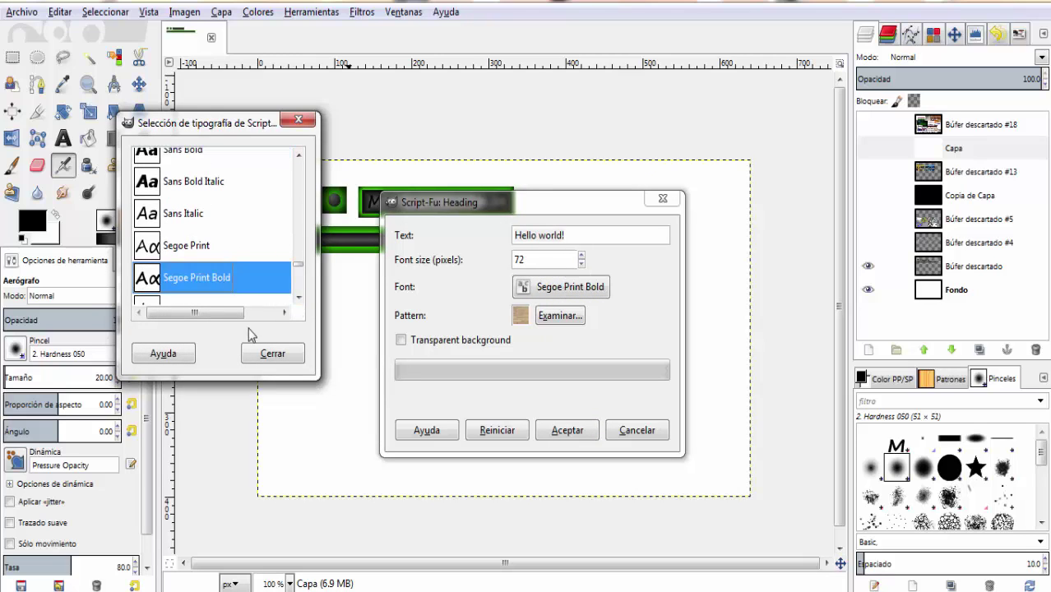
{"action": "left_click", "coordinate": [263, 356]}
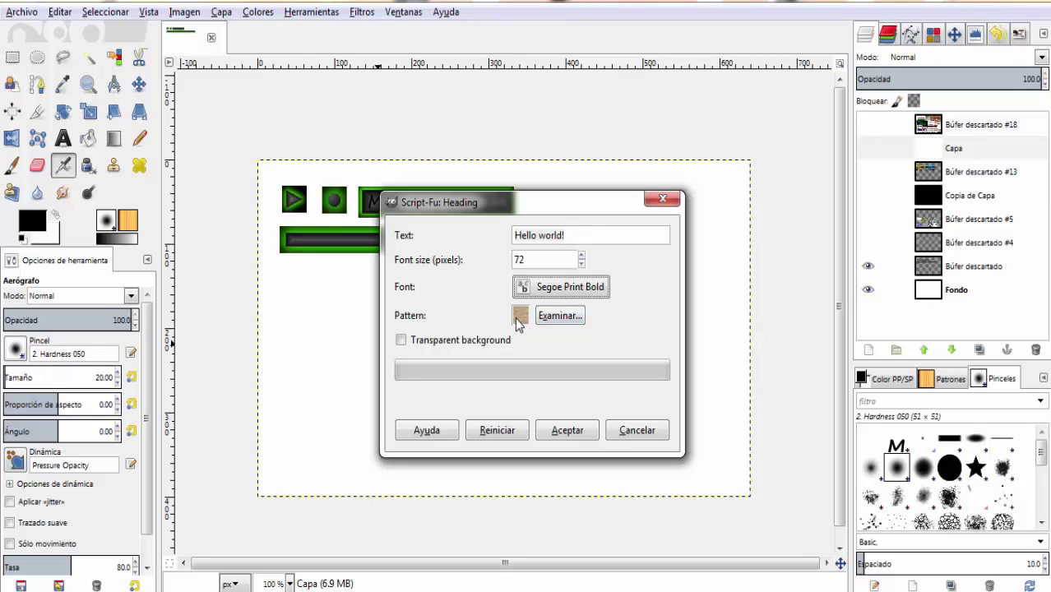
Keep the Wood pattern, tick Transparent background, and generate the 'Hello world!' heading.
{"action": "left_click", "coordinate": [543, 317]}
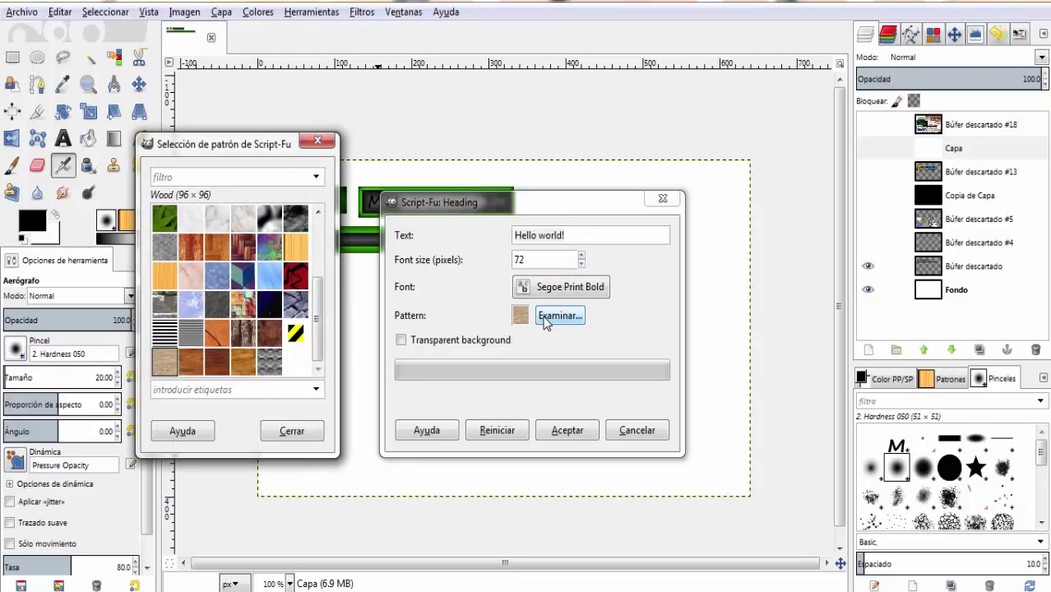
{"action": "left_click", "coordinate": [316, 140]}
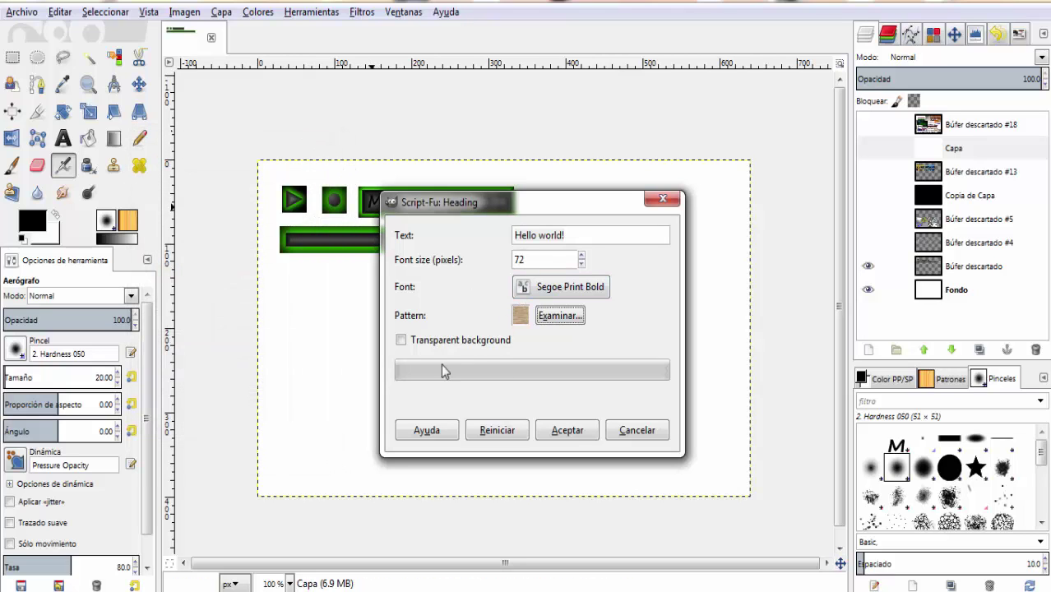
{"action": "left_click", "coordinate": [402, 341]}
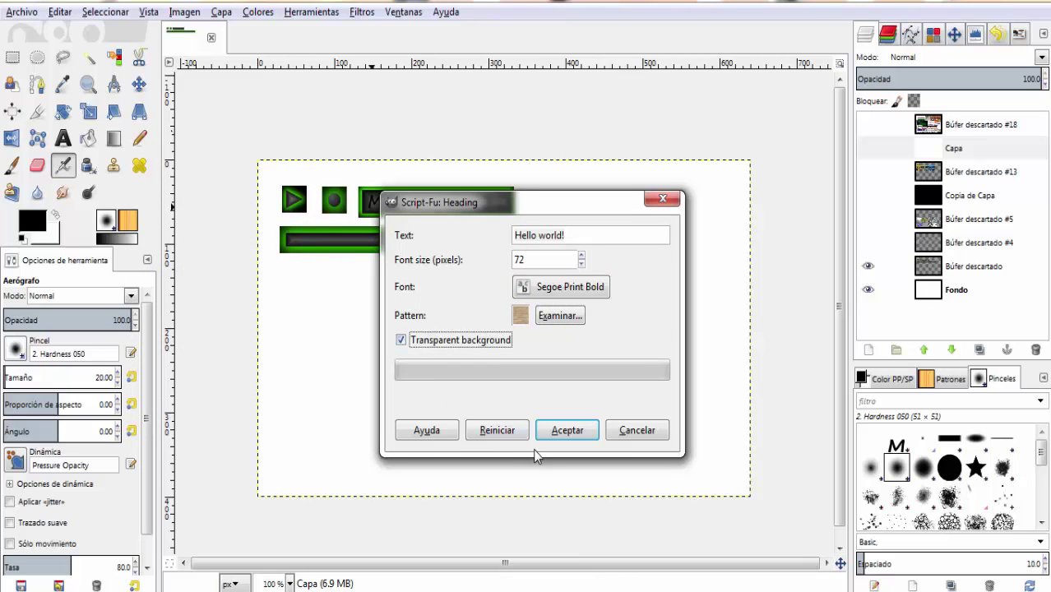
{"action": "left_click", "coordinate": [553, 432]}
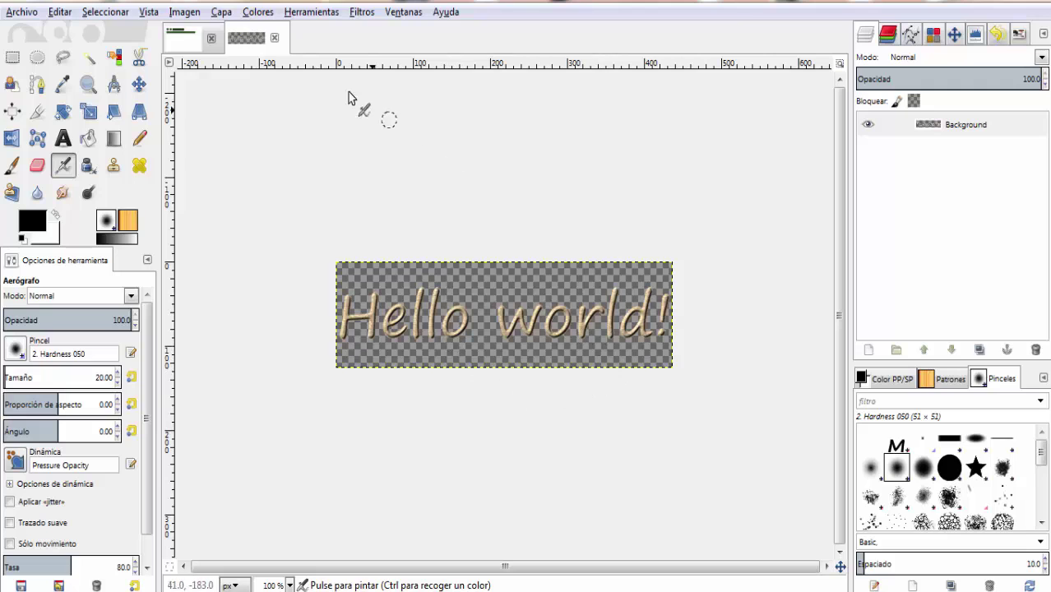
Generate a second 'Hello world!' heading with Transparent background turned off.
{"action": "left_click", "coordinate": [21, 11]}
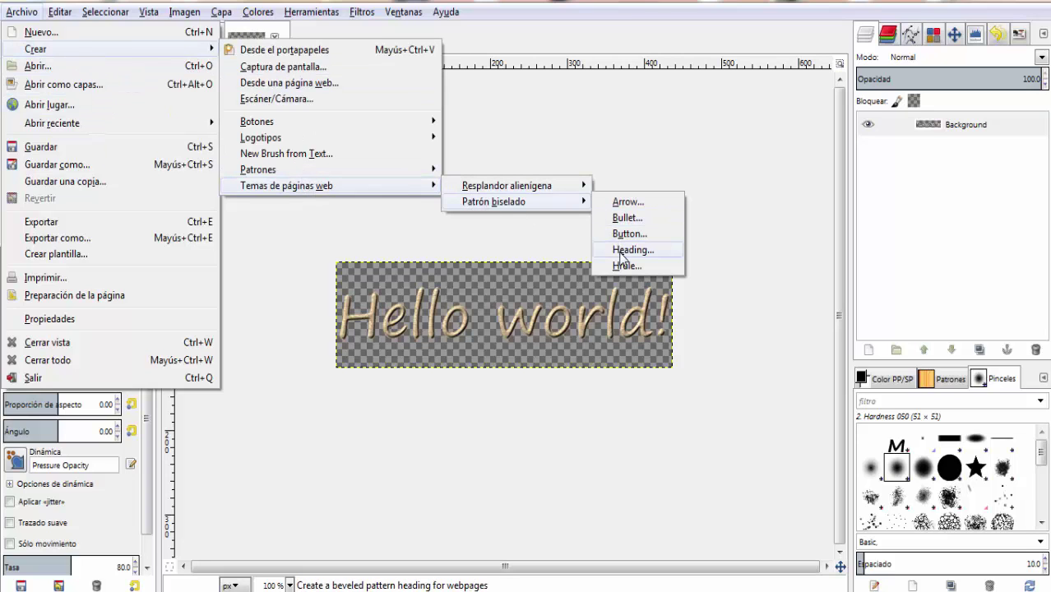
{"action": "left_click", "coordinate": [630, 250]}
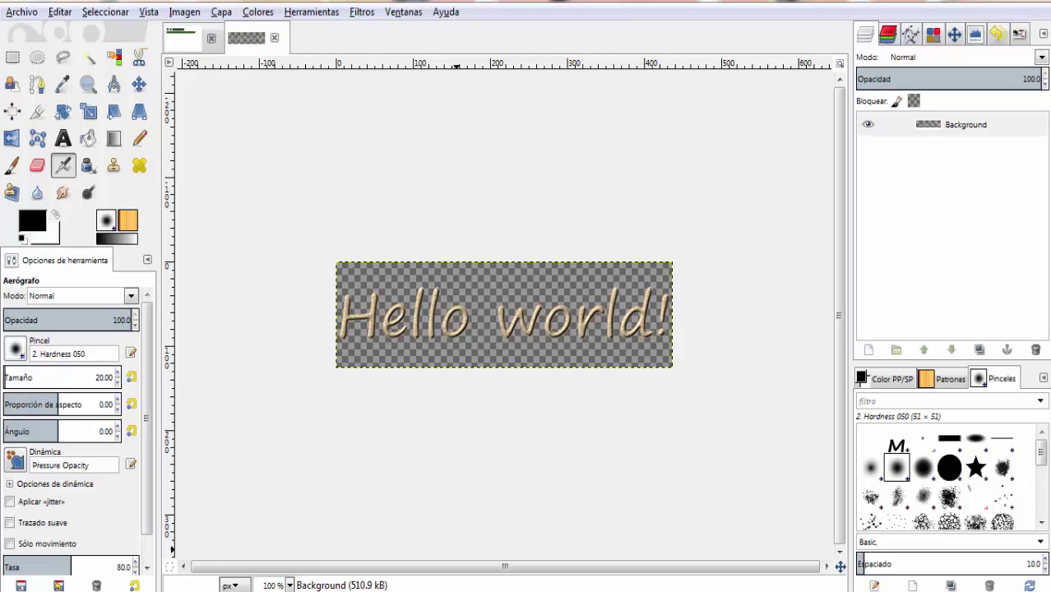
{"action": "left_click", "coordinate": [402, 340]}
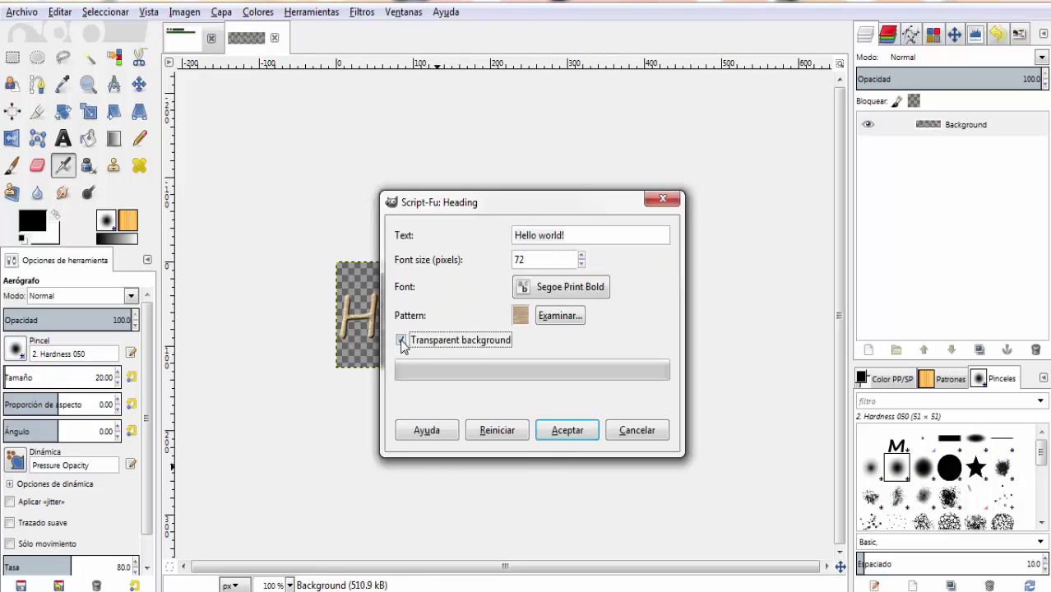
{"action": "left_click", "coordinate": [565, 430]}
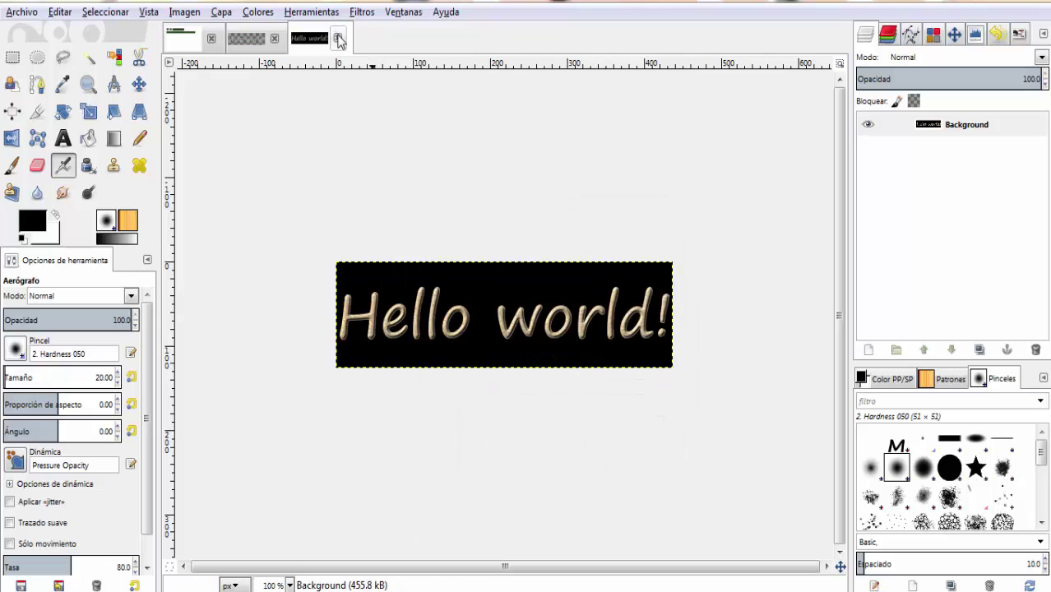
Close the black-background heading without saving and start closing the transparent one.
{"action": "left_click", "coordinate": [339, 39]}
{"action": "left_click", "coordinate": [520, 380]}
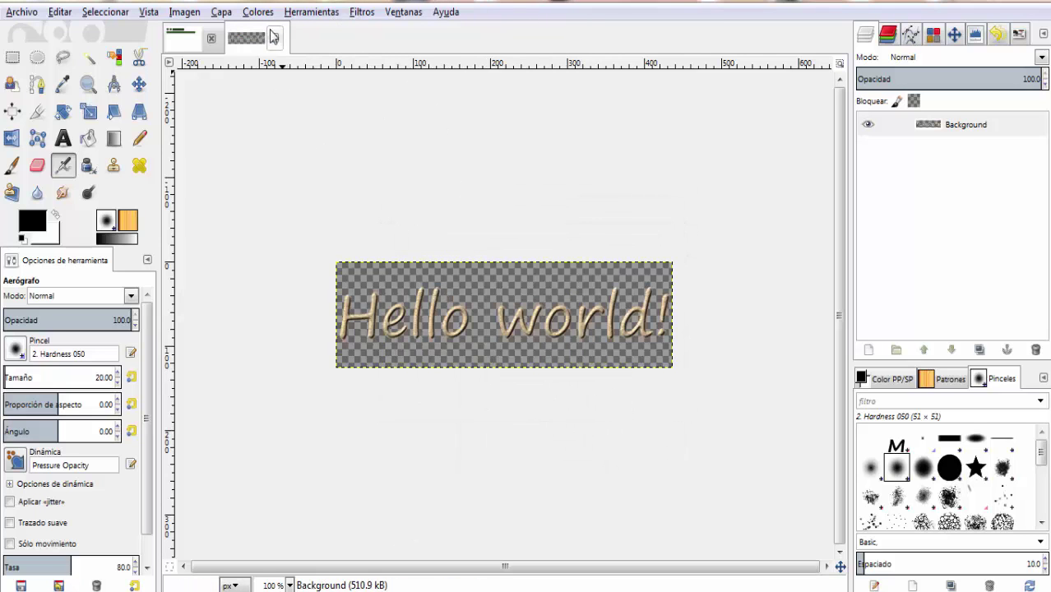
{"action": "left_click", "coordinate": [275, 40]}
Discard the transparent heading, then show Búfer descartado #4 and #5 for the play button and pattern samples.
{"action": "left_click", "coordinate": [519, 380]}
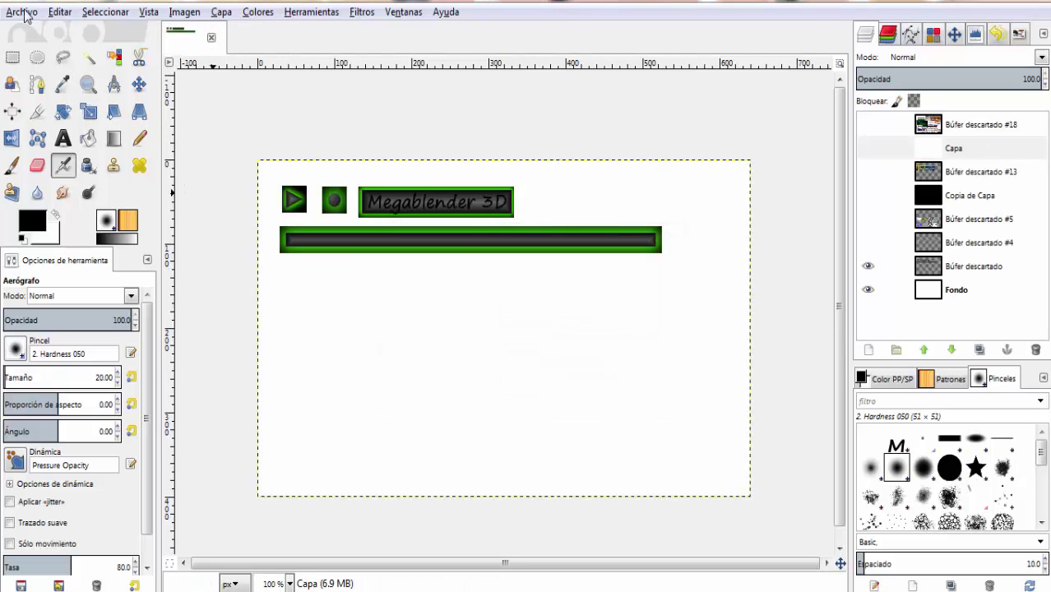
{"action": "left_click", "coordinate": [25, 12]}
{"action": "mouse_move", "coordinate": [35, 49]}
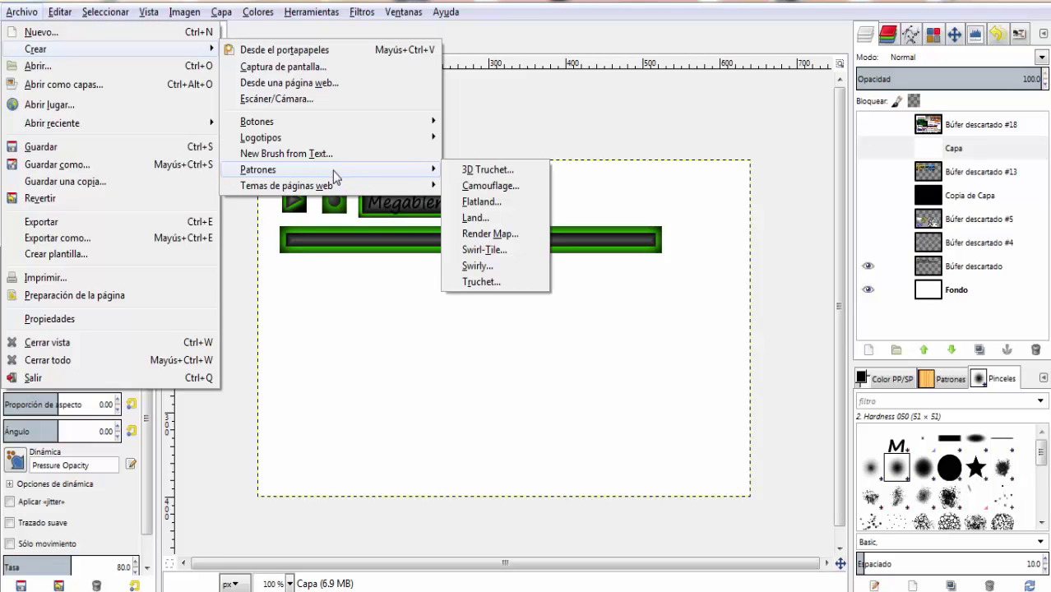
{"action": "mouse_move", "coordinate": [329, 169]}
{"action": "left_click", "coordinate": [870, 251]}
{"action": "left_click", "coordinate": [868, 242]}
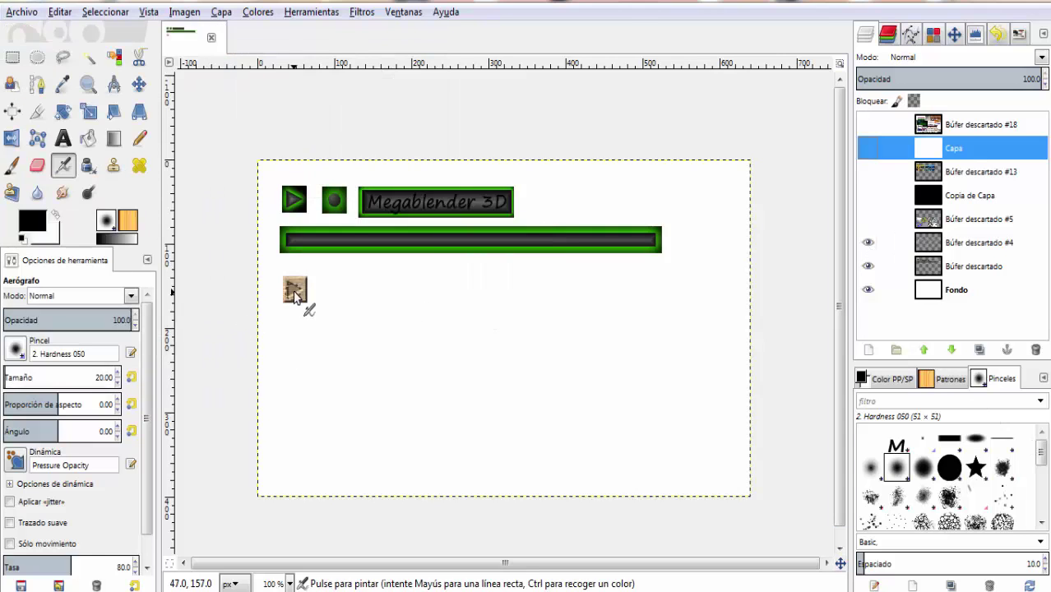
{"action": "left_click", "coordinate": [868, 219]}
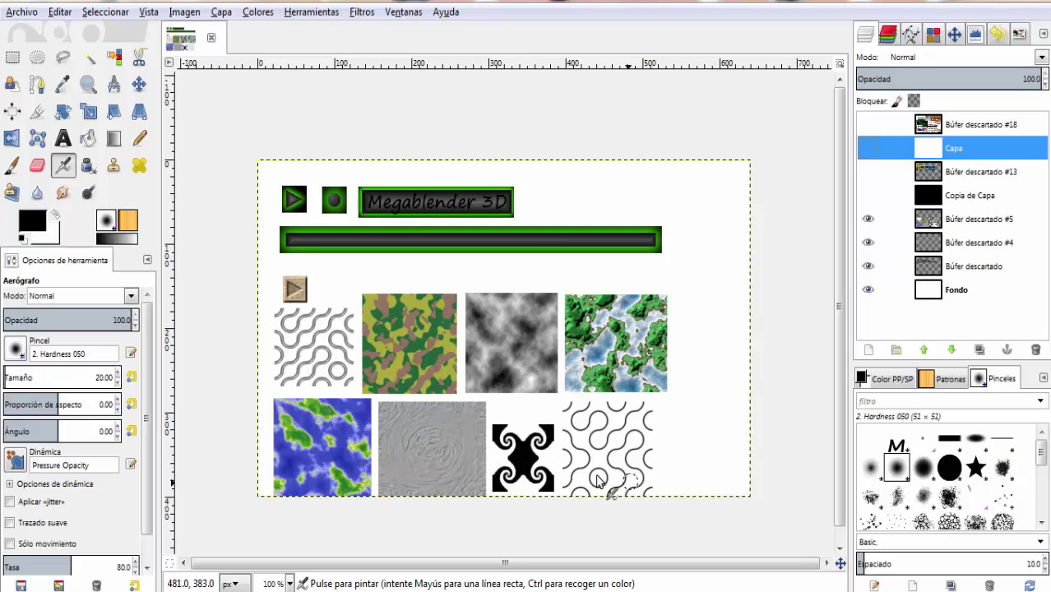
{"action": "left_click", "coordinate": [18, 13]}
{"action": "mouse_move", "coordinate": [37, 49]}
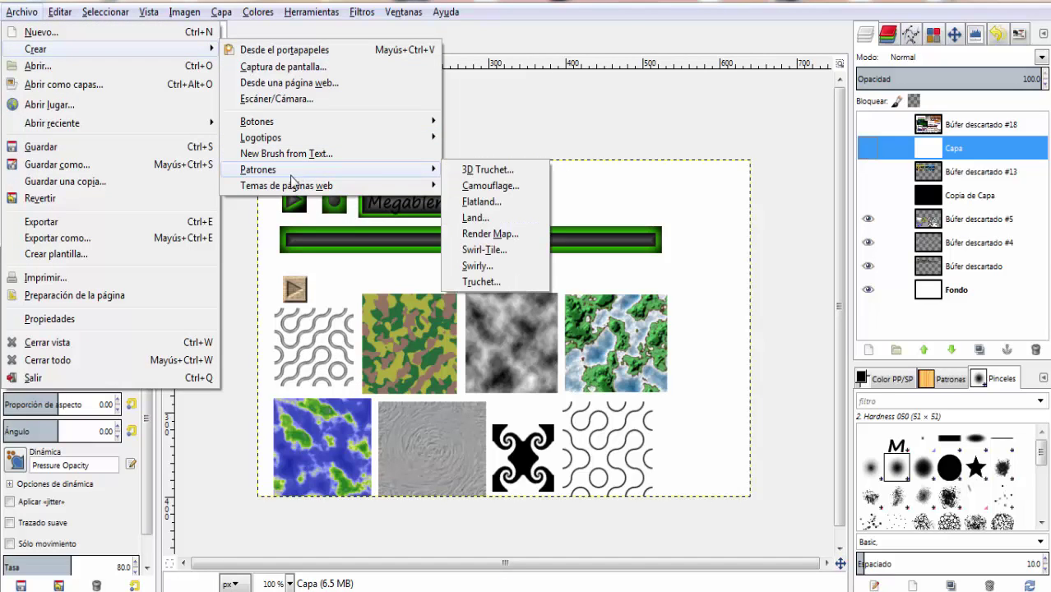
{"action": "mouse_move", "coordinate": [258, 169]}
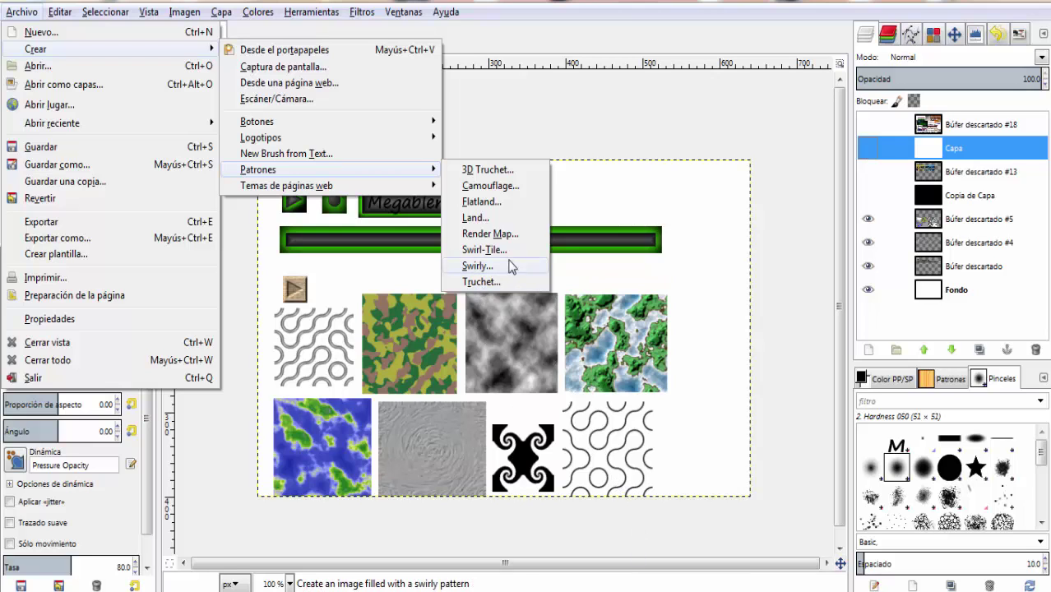
{"action": "left_click", "coordinate": [477, 210]}
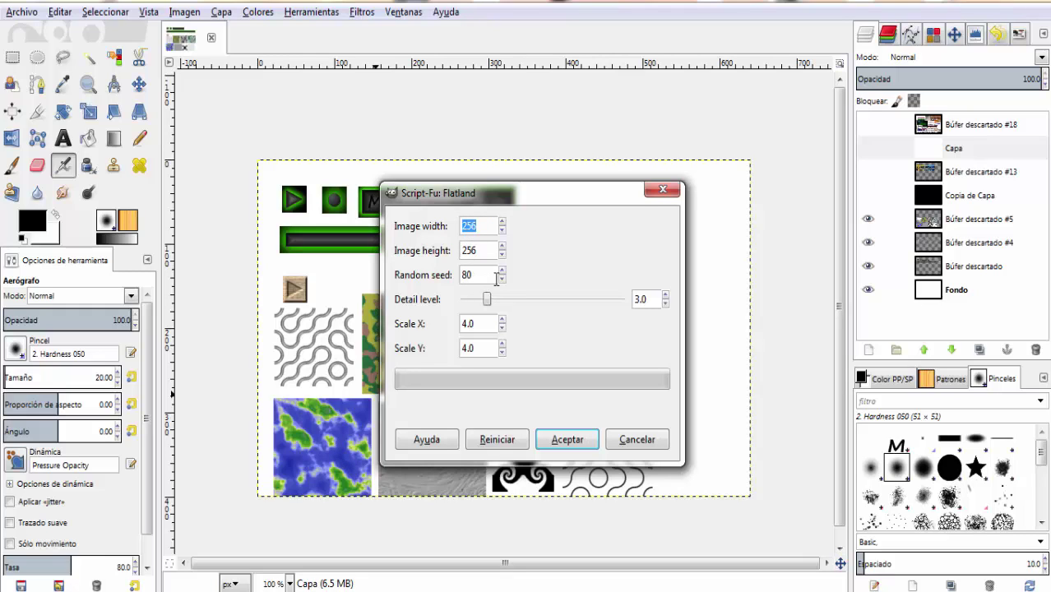
{"action": "double_click", "coordinate": [502, 270]}
{"action": "left_click", "coordinate": [502, 271]}
{"action": "left_click_drag", "start_coordinate": [487, 299], "coordinate": [519, 316]}
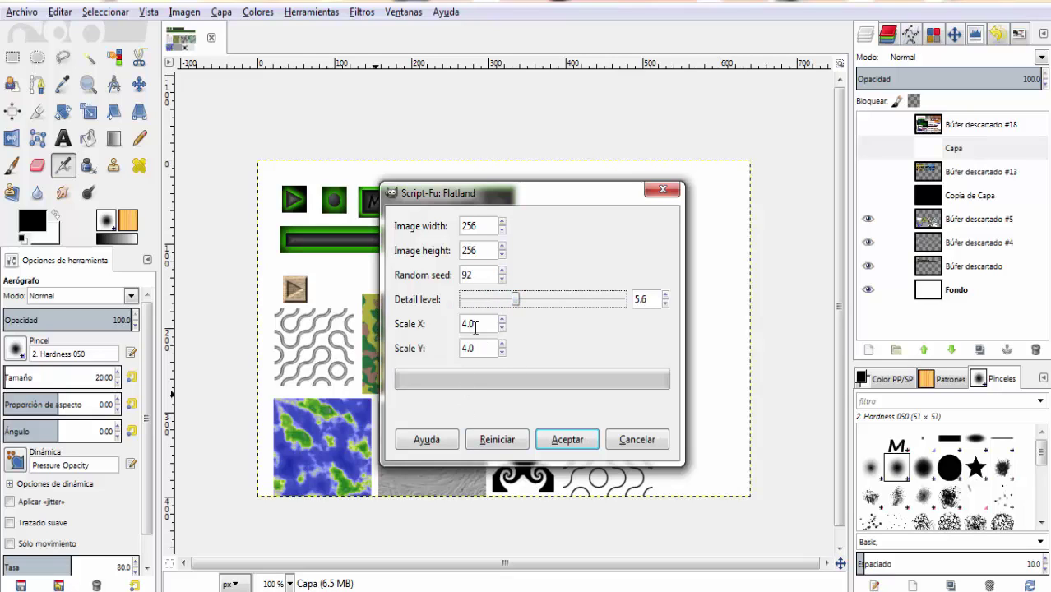
{"action": "left_click", "coordinate": [502, 320]}
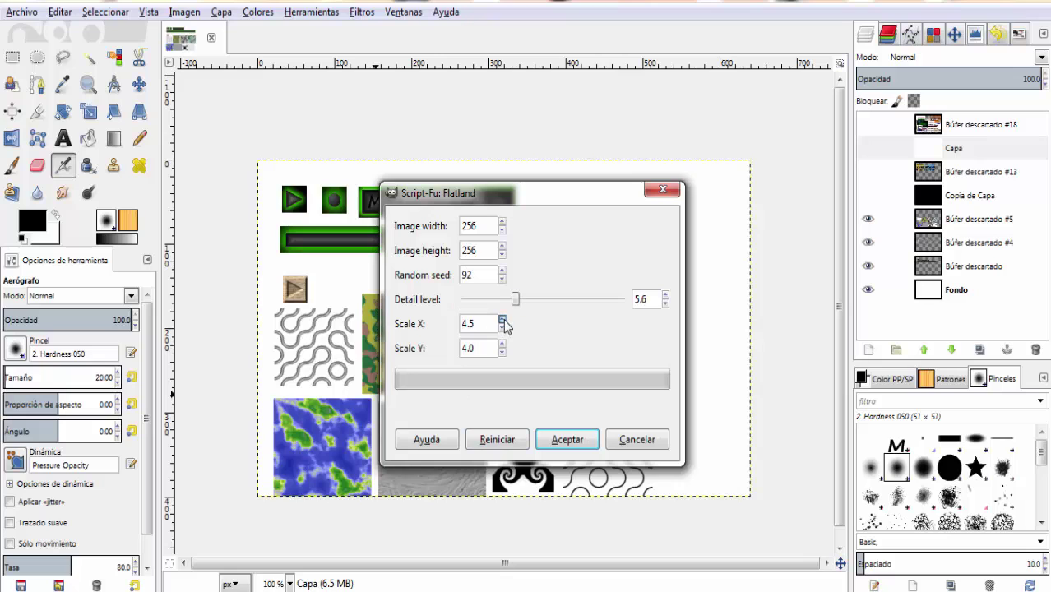
{"action": "left_click", "coordinate": [565, 439]}
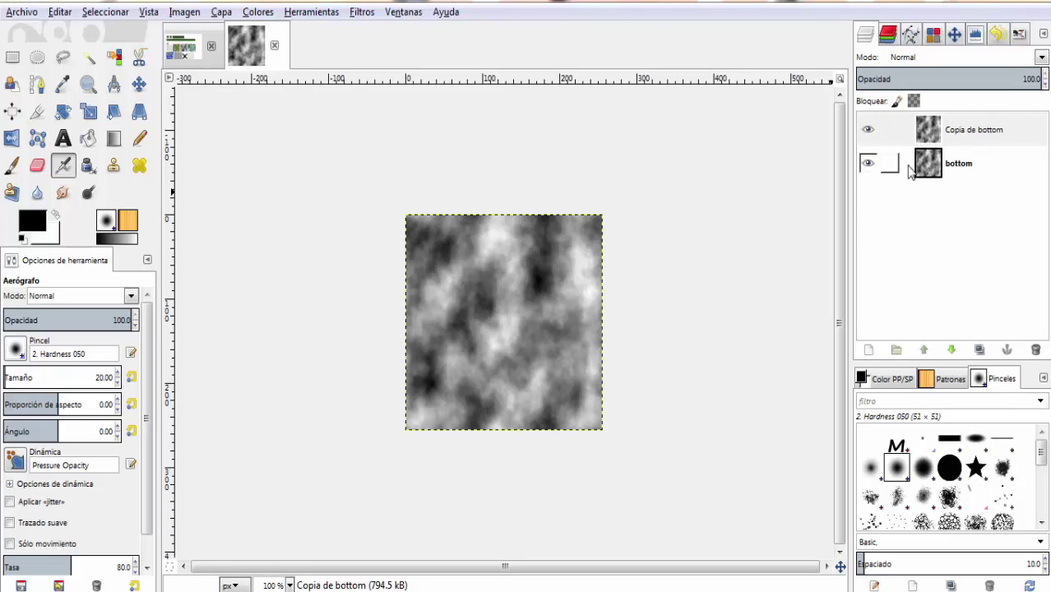
{"action": "left_click", "coordinate": [867, 167]}
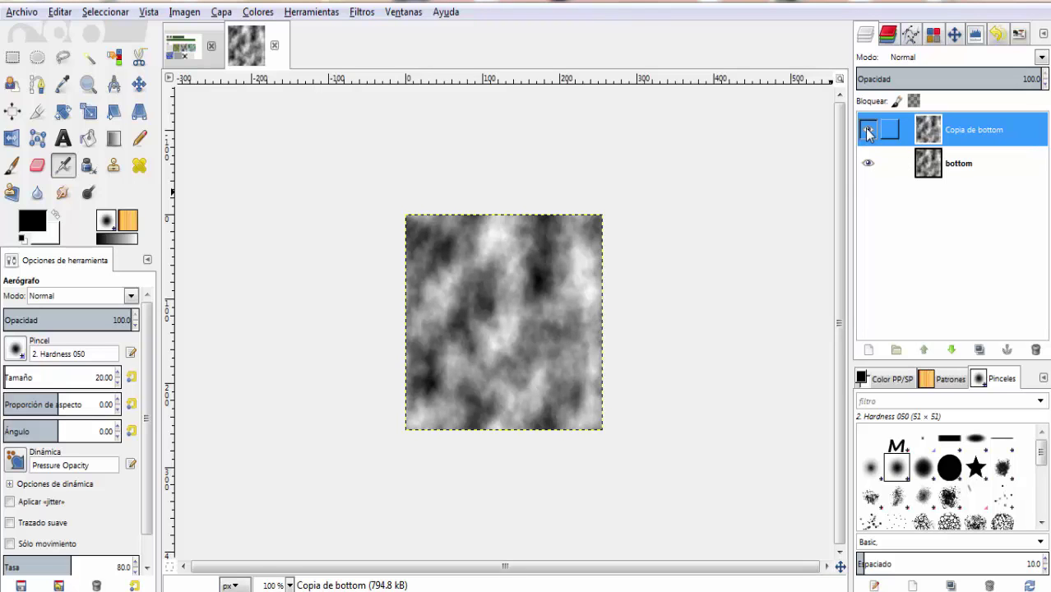
{"action": "left_click", "coordinate": [869, 132]}
{"action": "left_click", "coordinate": [274, 48]}
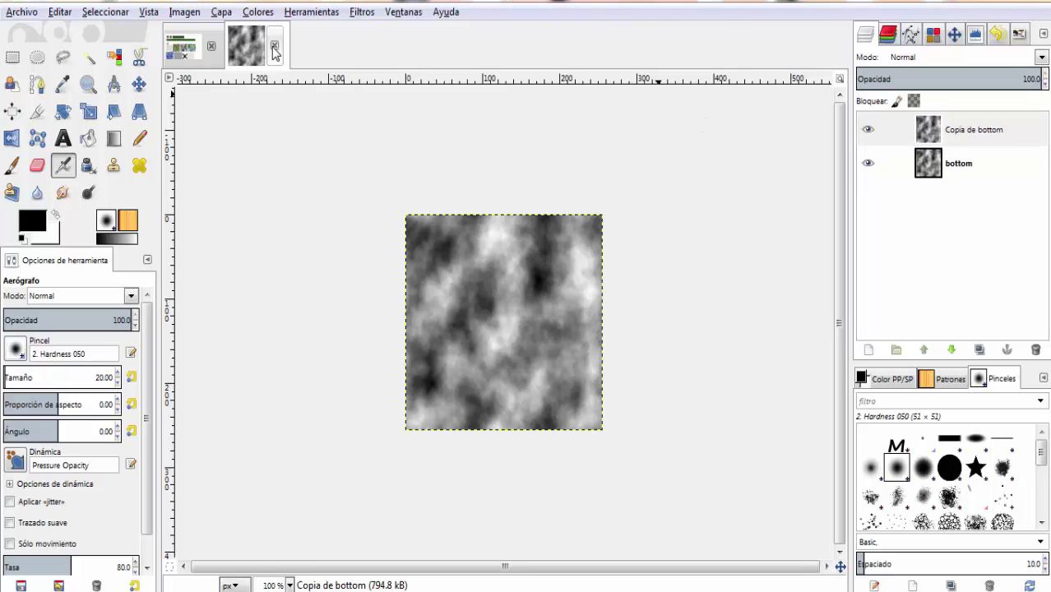
{"action": "left_click", "coordinate": [516, 382]}
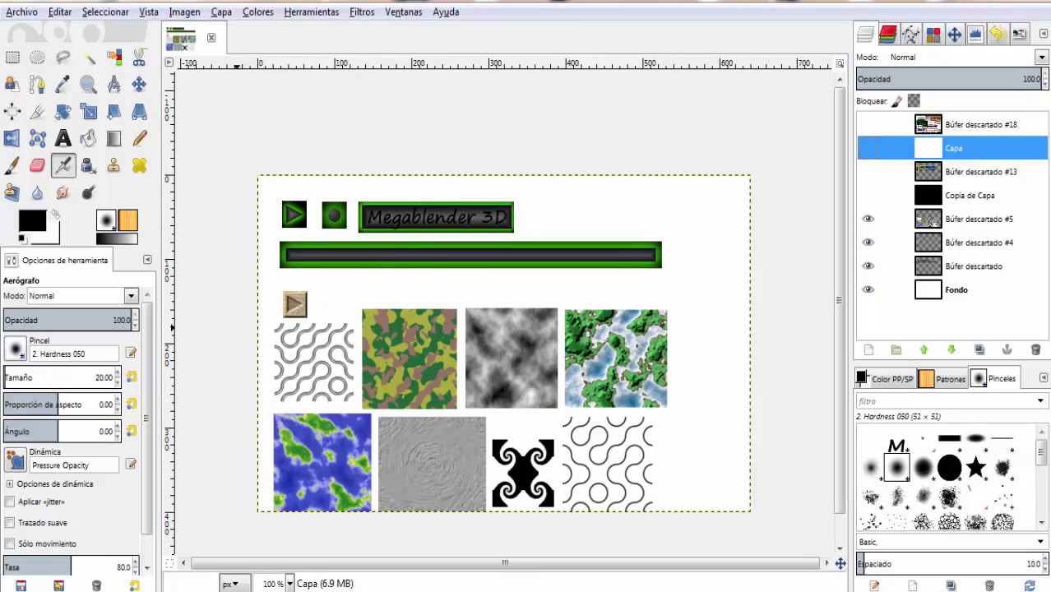
Open and cancel the brush-from-text generator, then switch to the paintbrush.
{"action": "left_click", "coordinate": [22, 12]}
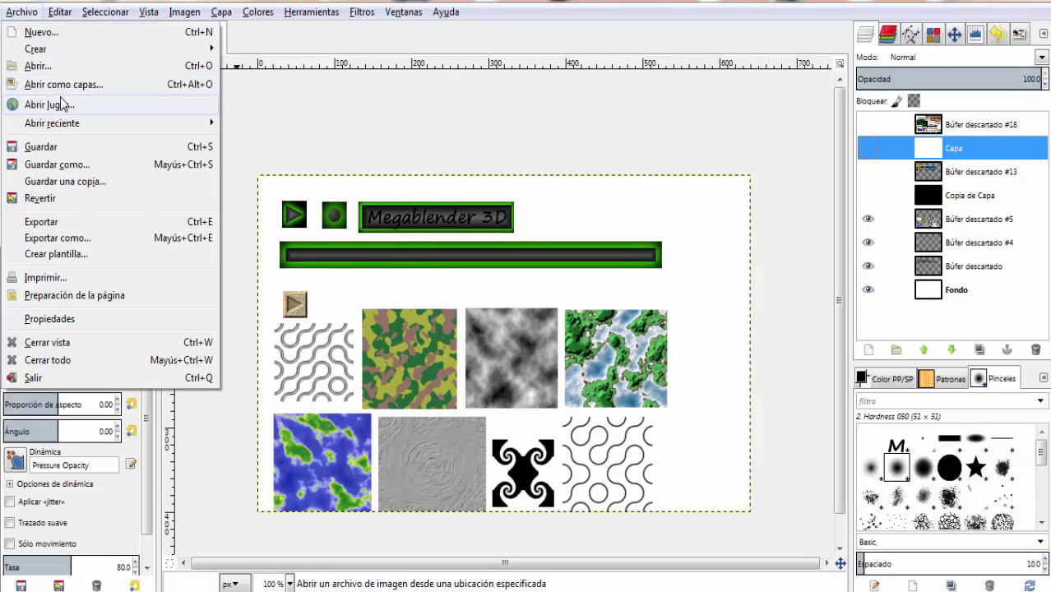
{"action": "mouse_move", "coordinate": [35, 50]}
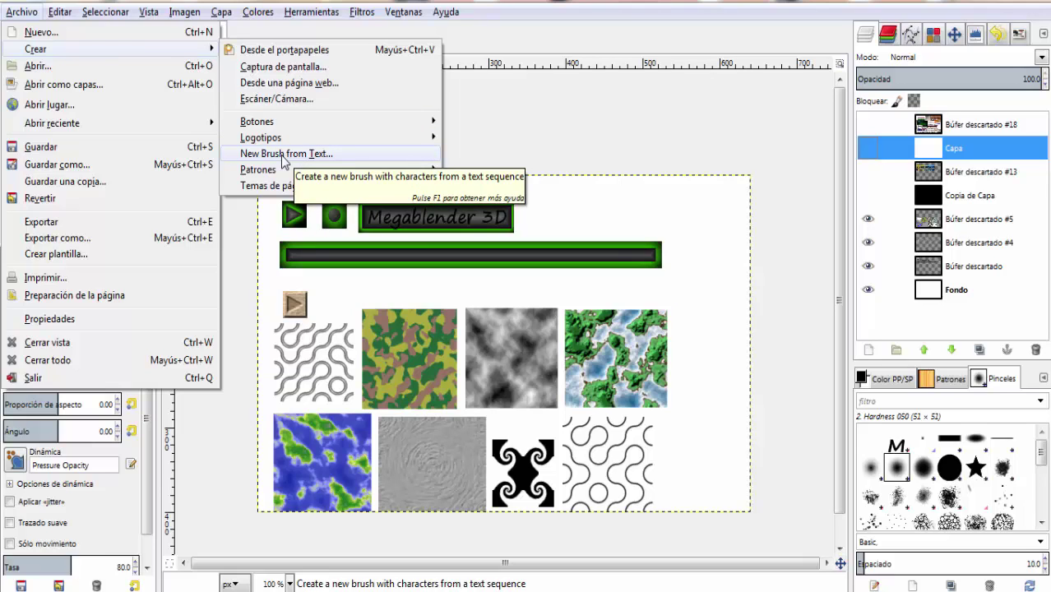
{"action": "left_click", "coordinate": [283, 155]}
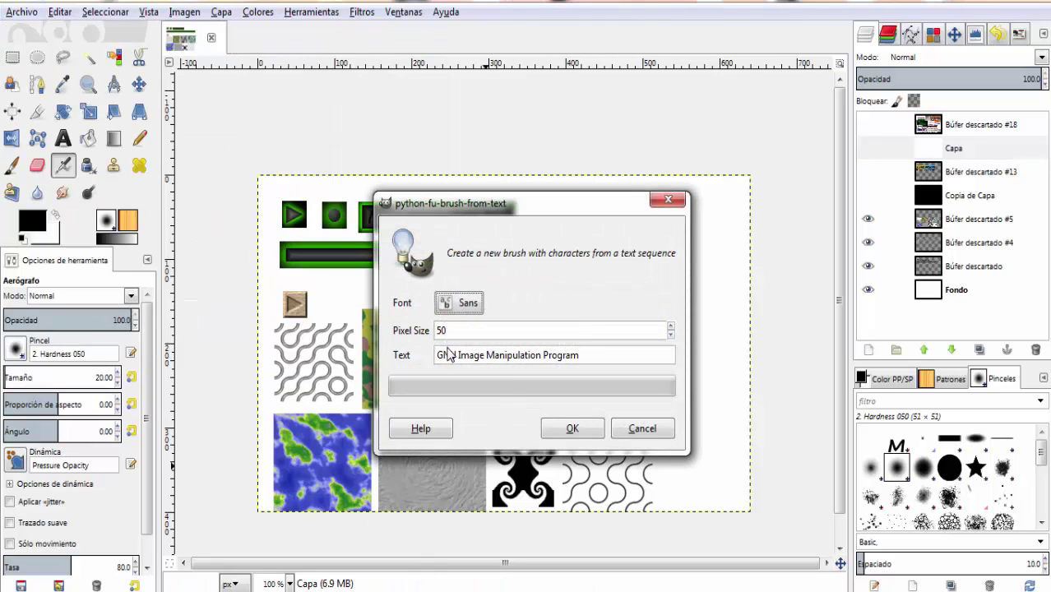
{"action": "left_click", "coordinate": [638, 437]}
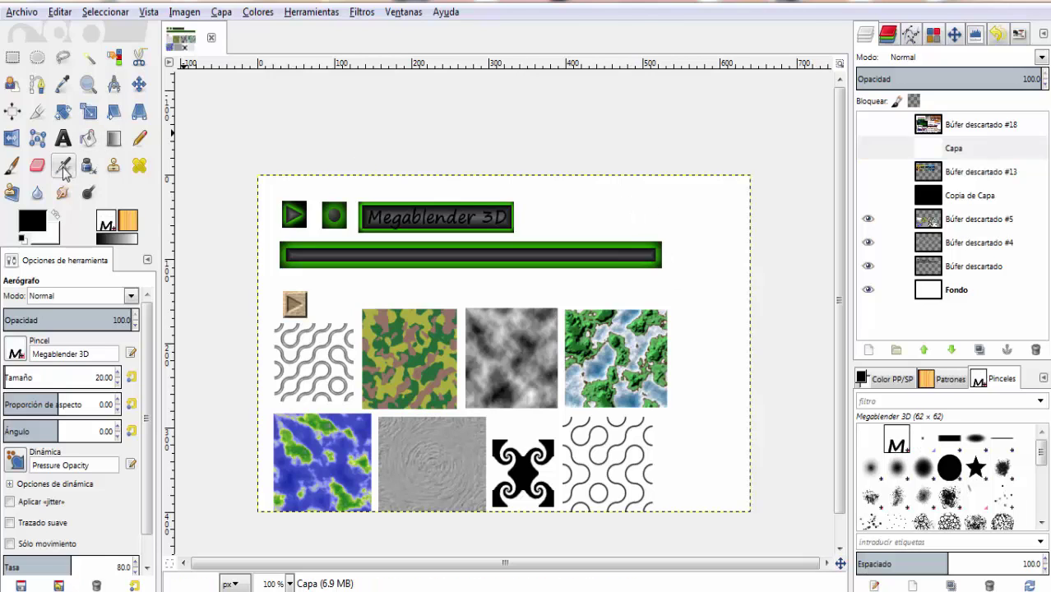
{"action": "left_click", "coordinate": [12, 167]}
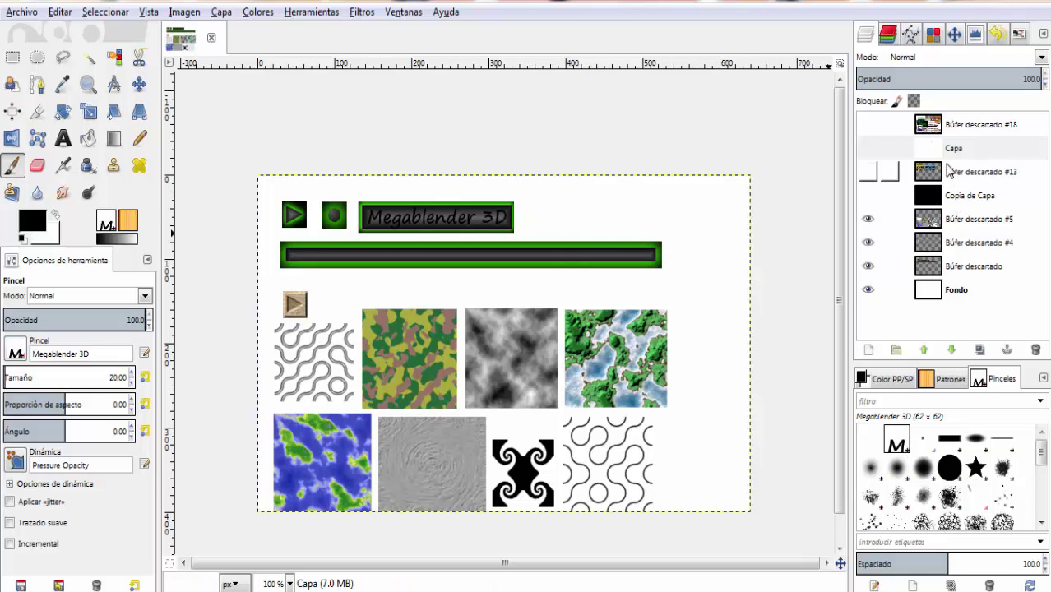
Hide Copia de Capa, show the white Capa layer and make it the active layer.
{"action": "left_click", "coordinate": [920, 195]}
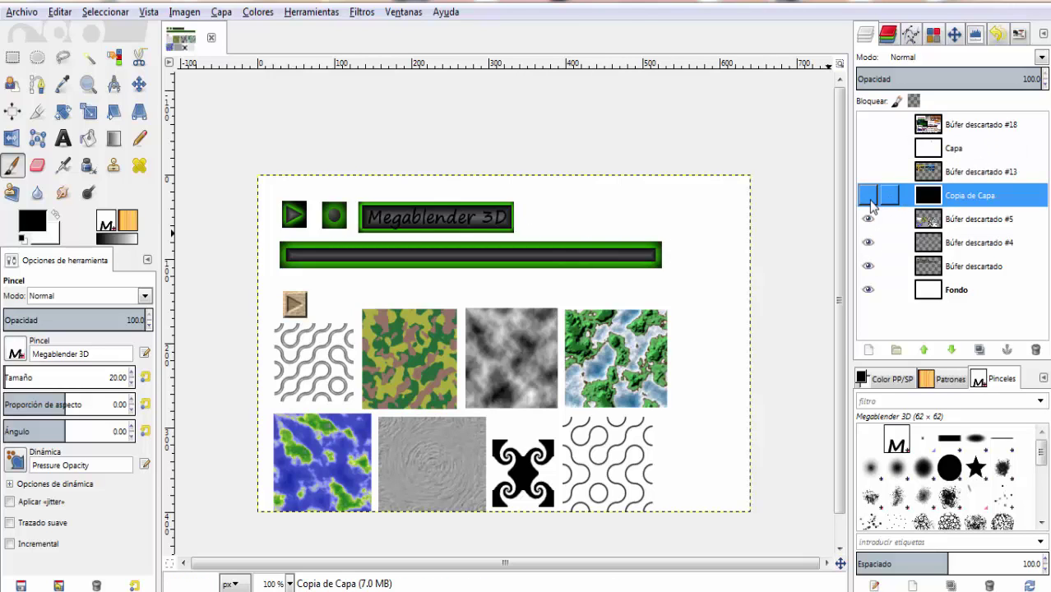
{"action": "left_click", "coordinate": [868, 195]}
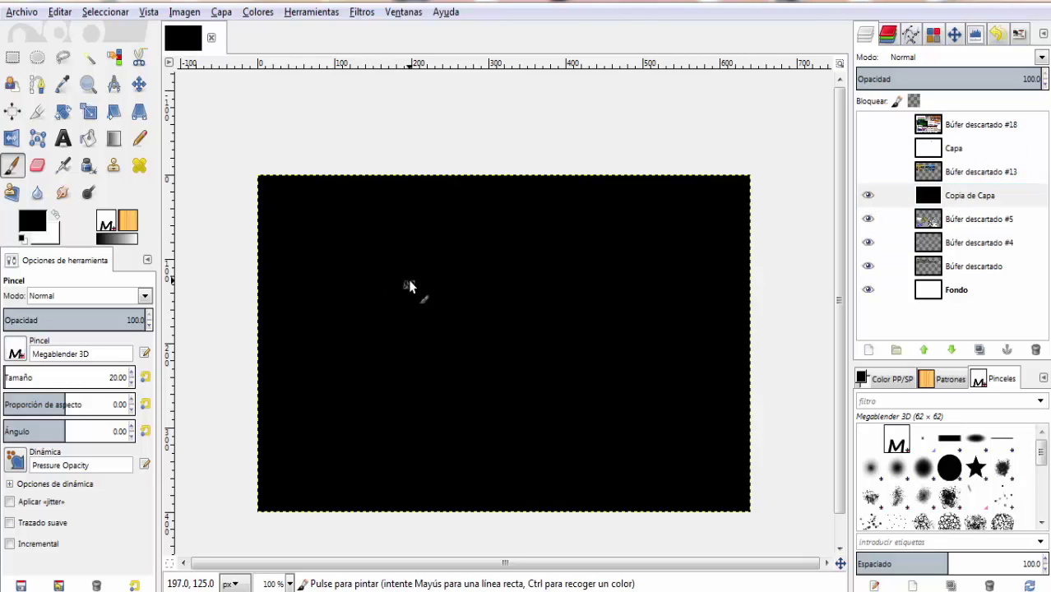
{"action": "left_click", "coordinate": [868, 196]}
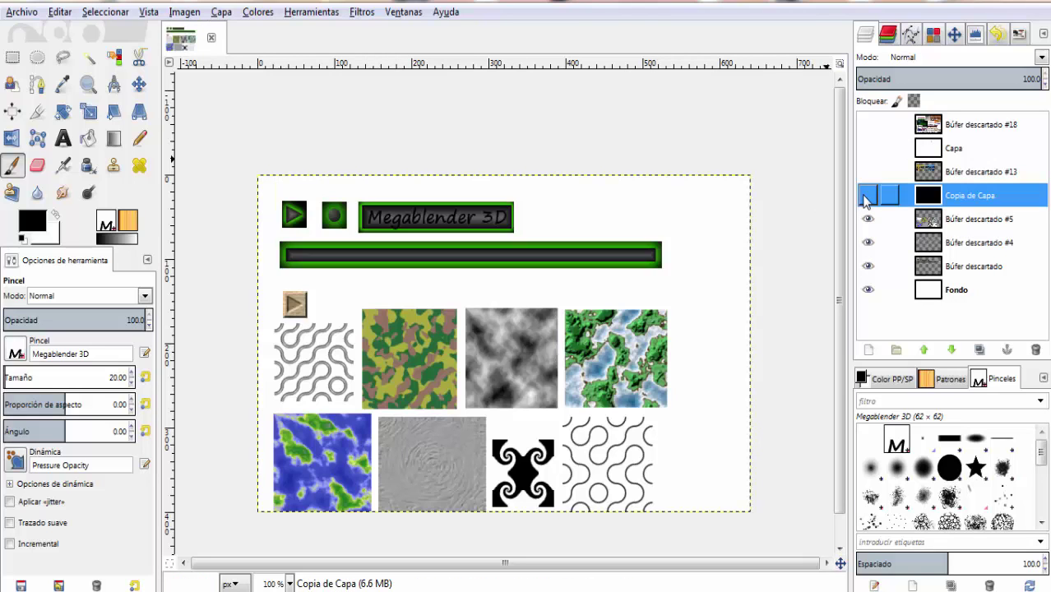
{"action": "left_click", "coordinate": [868, 148]}
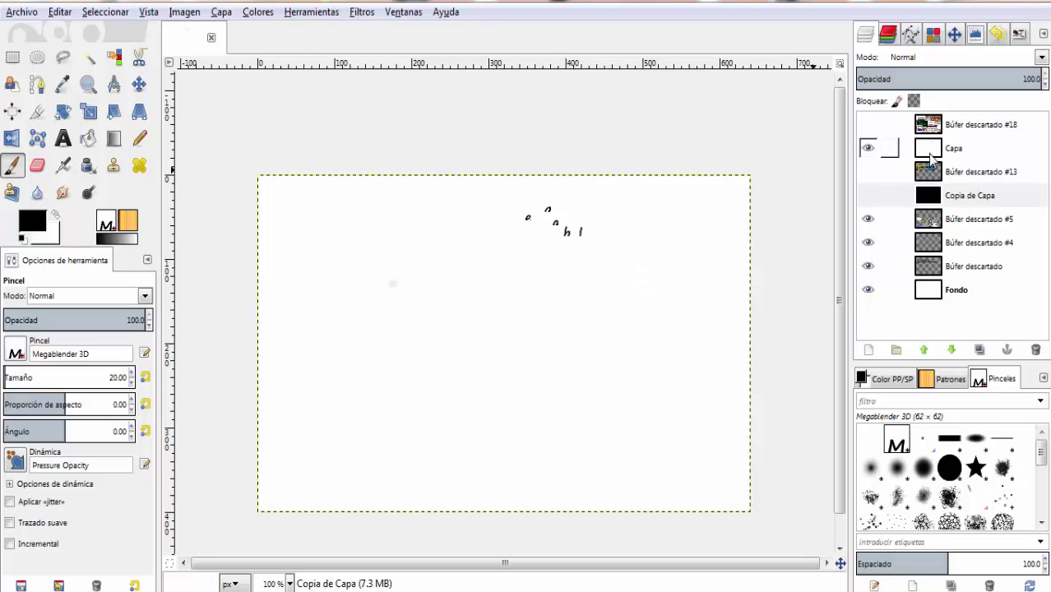
{"action": "left_click", "coordinate": [954, 148]}
Paint letter stamps and two curved lines of Megablender 3D lettering on Capa.
{"action": "left_click", "coordinate": [509, 274]}
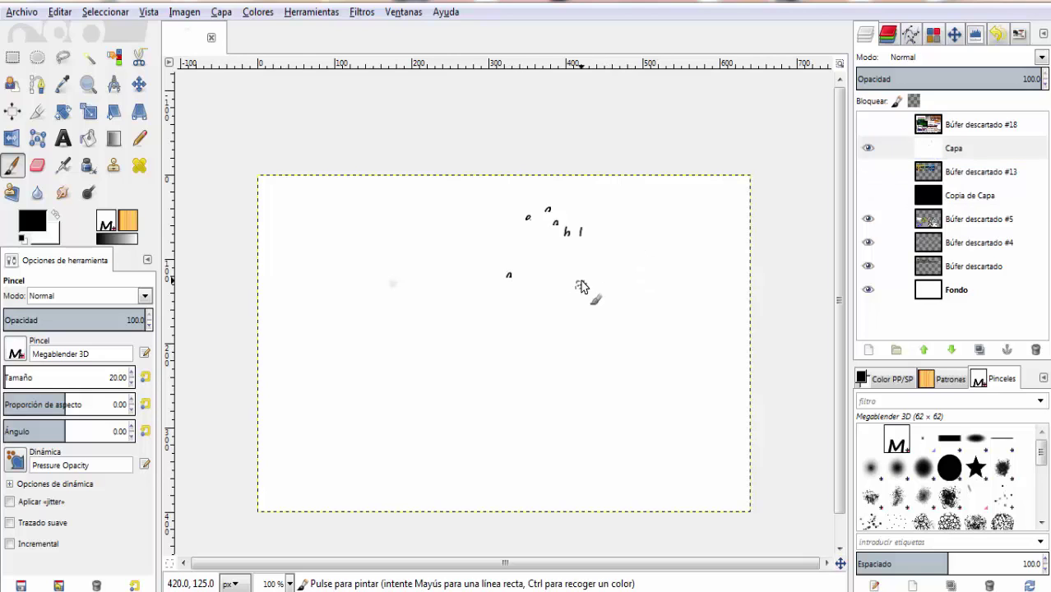
{"action": "left_click", "coordinate": [579, 284]}
{"action": "mouse_move", "coordinate": [564, 323]}
{"action": "left_mouse_down"}
{"action": "mouse_move", "coordinate": [406, 371]}
{"action": "mouse_move", "coordinate": [341, 335]}
{"action": "mouse_move", "coordinate": [341, 281]}
{"action": "mouse_move", "coordinate": [382, 275]}
{"action": "left_mouse_up"}
{"action": "mouse_move", "coordinate": [363, 423]}
{"action": "left_mouse_down"}
{"action": "mouse_move", "coordinate": [488, 458]}
{"action": "mouse_move", "coordinate": [562, 440]}
{"action": "left_mouse_up"}
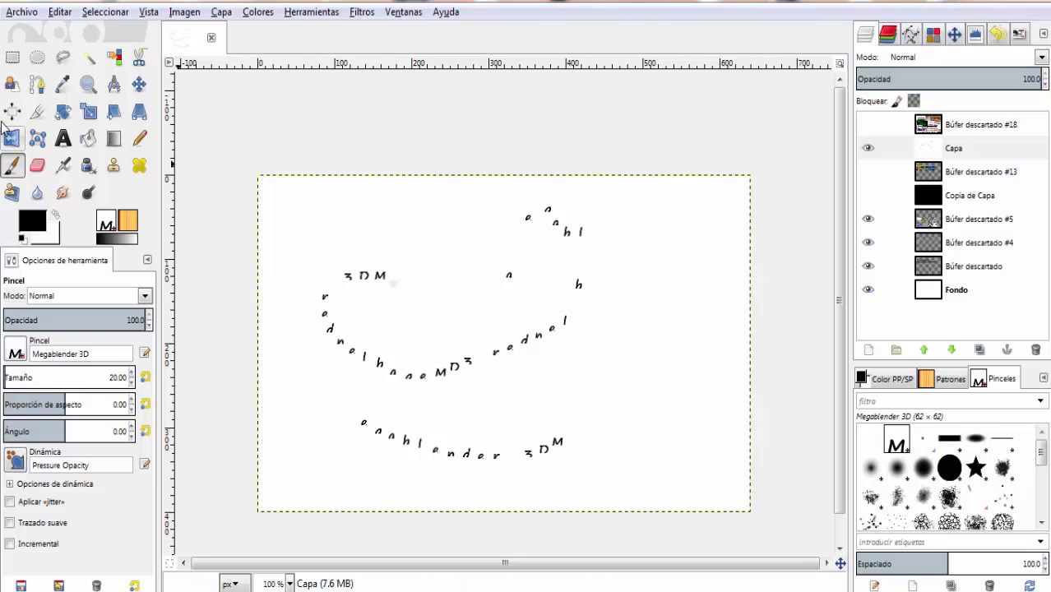
Browse the file menu without choosing, and turn Copia de Capa and Búfer descartado #13 back on.
{"action": "left_click", "coordinate": [31, 11]}
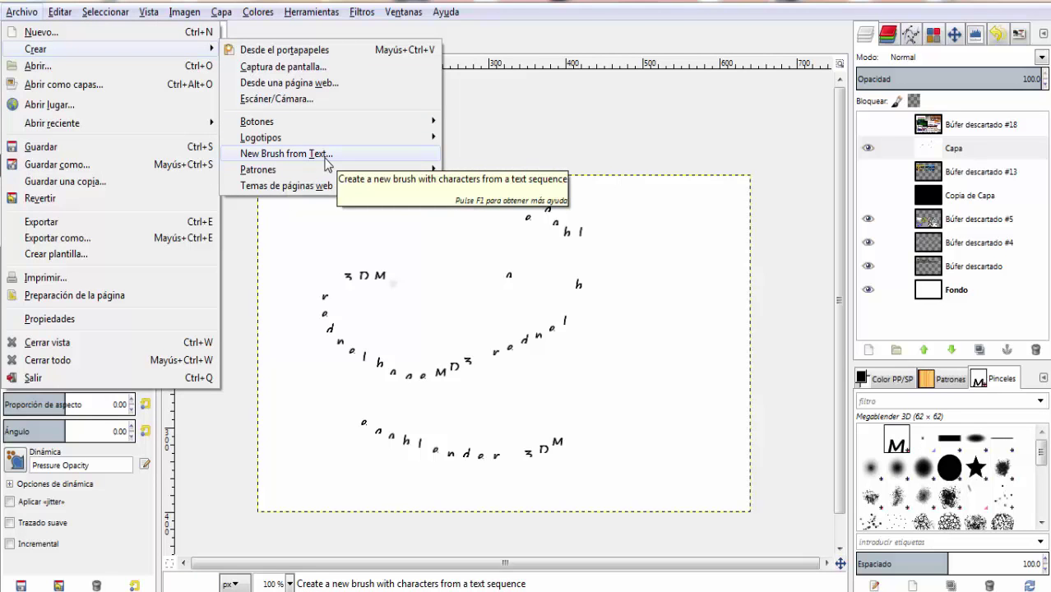
{"action": "left_click", "coordinate": [671, 331]}
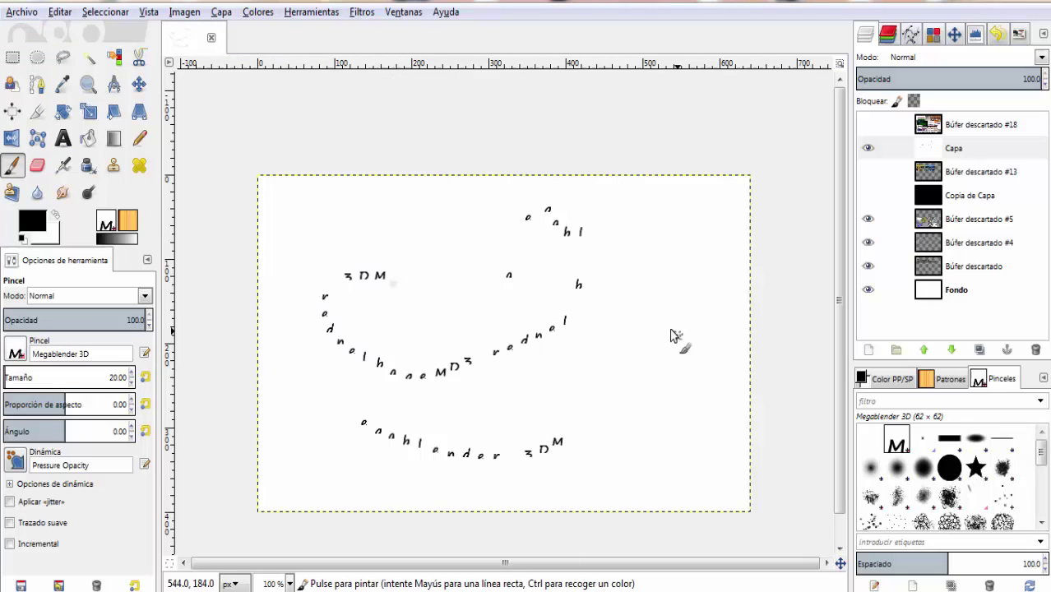
{"action": "left_click", "coordinate": [867, 196]}
{"action": "left_click", "coordinate": [868, 172]}
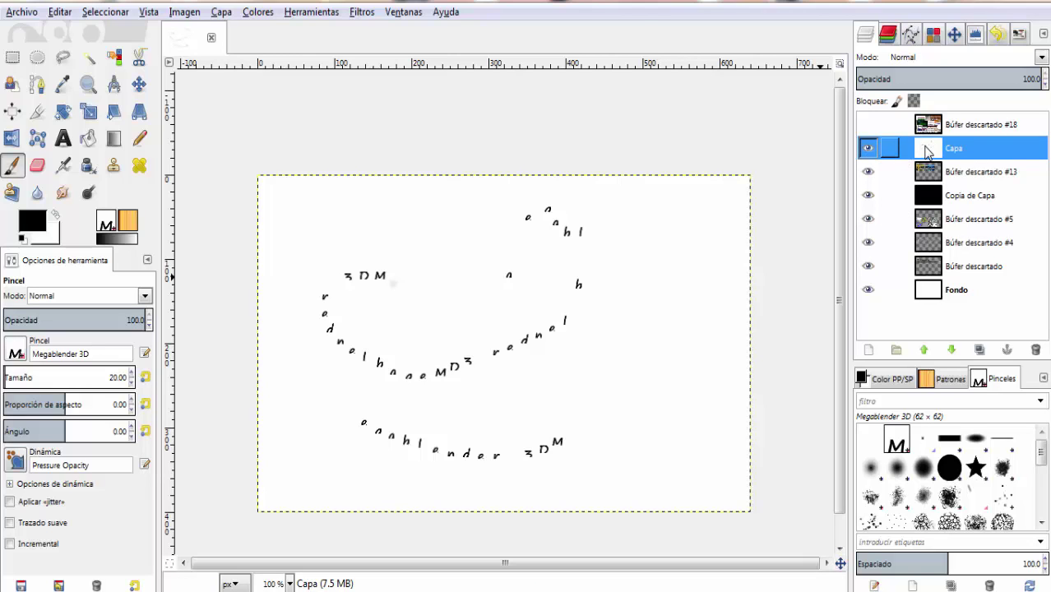
{"action": "left_click", "coordinate": [88, 138]}
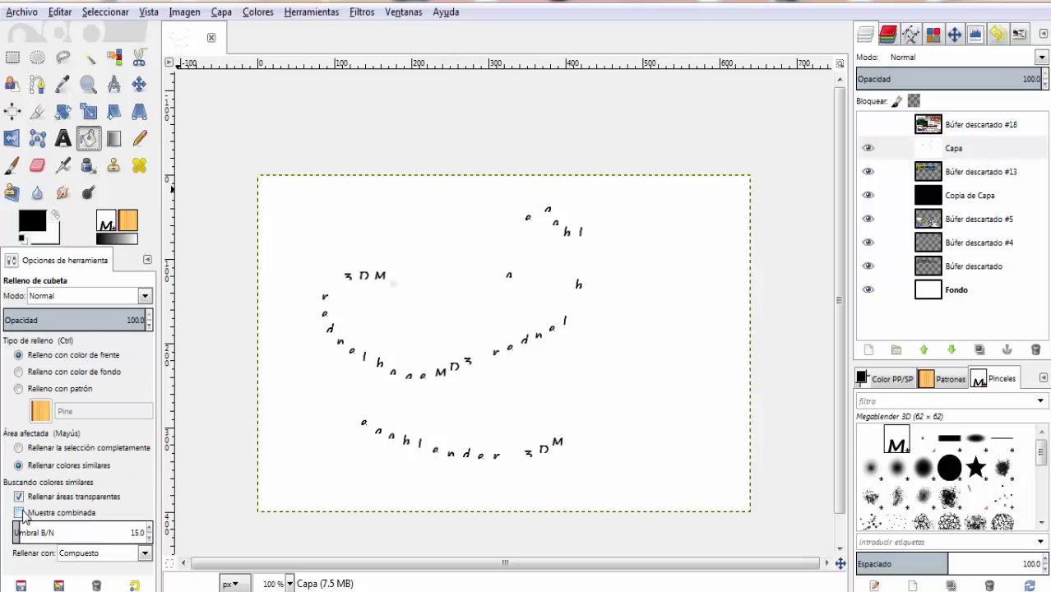
Bucket-fill the whole selection with white to erase the curved letters.
{"action": "left_click", "coordinate": [19, 448]}
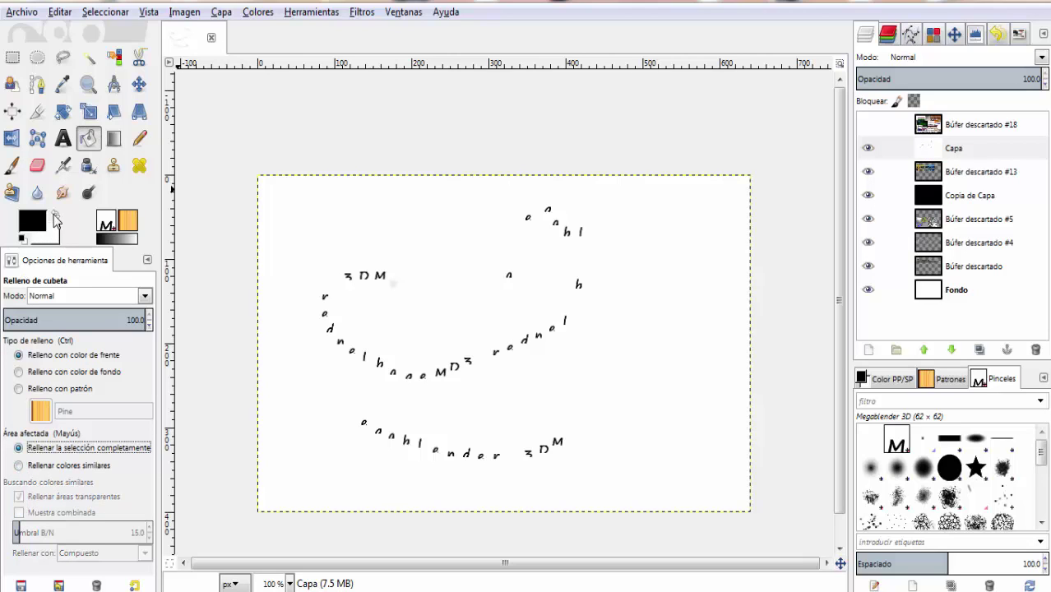
{"action": "left_click", "coordinate": [55, 218]}
{"action": "left_click", "coordinate": [401, 255]}
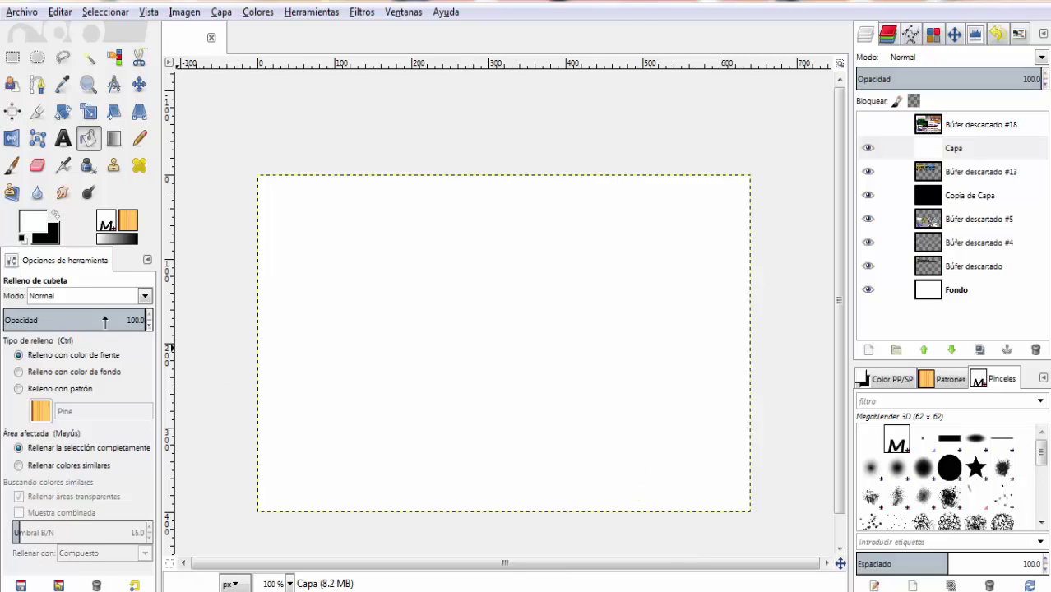
Reveal the logo-samples layer Búfer descartado #18 and open the Archivo menu.
{"action": "left_click", "coordinate": [139, 84]}
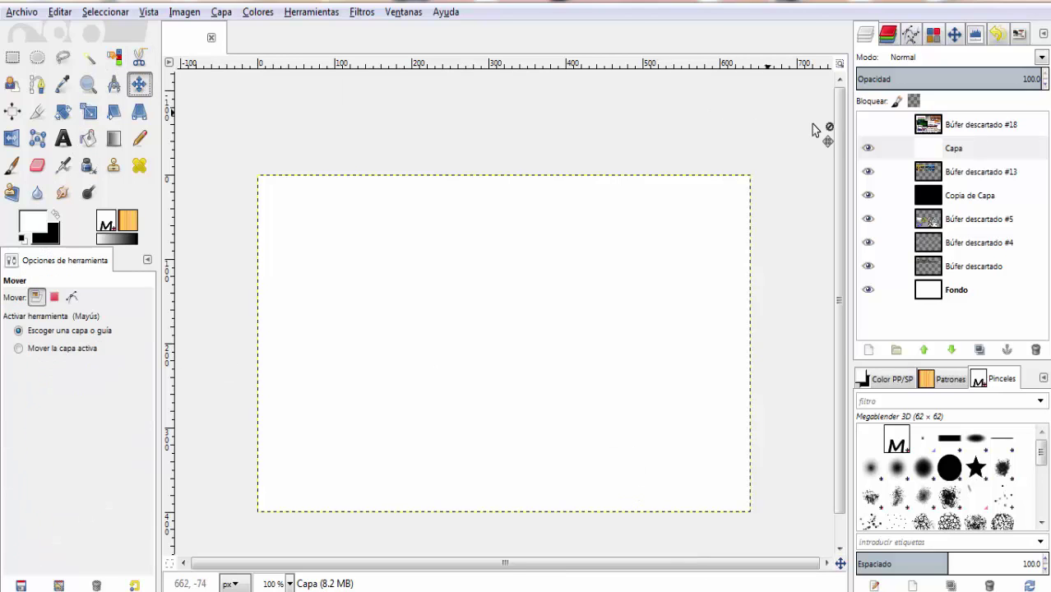
{"action": "left_click", "coordinate": [867, 124]}
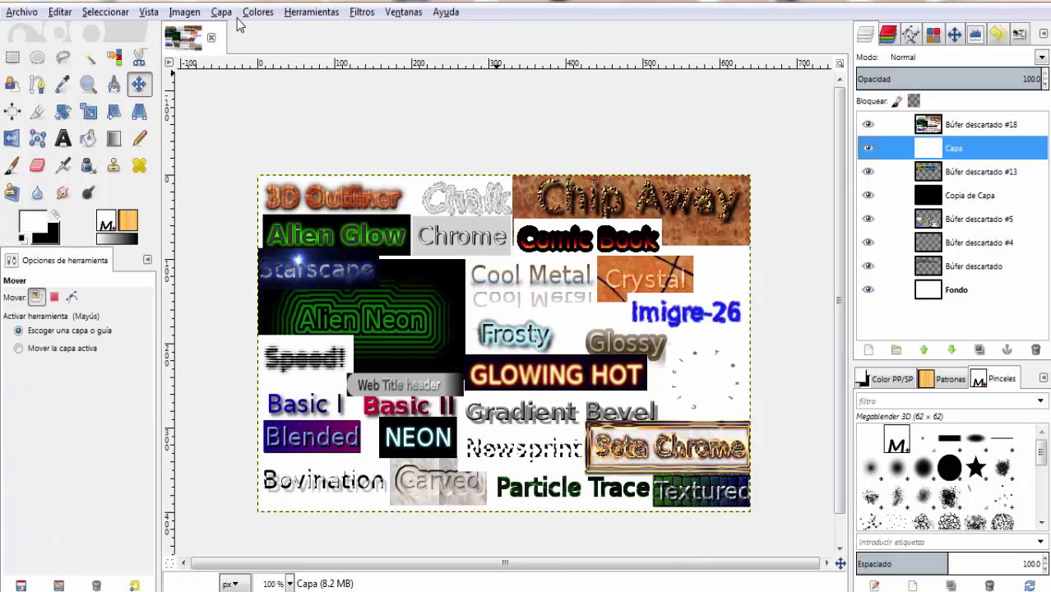
{"action": "left_click", "coordinate": [23, 11]}
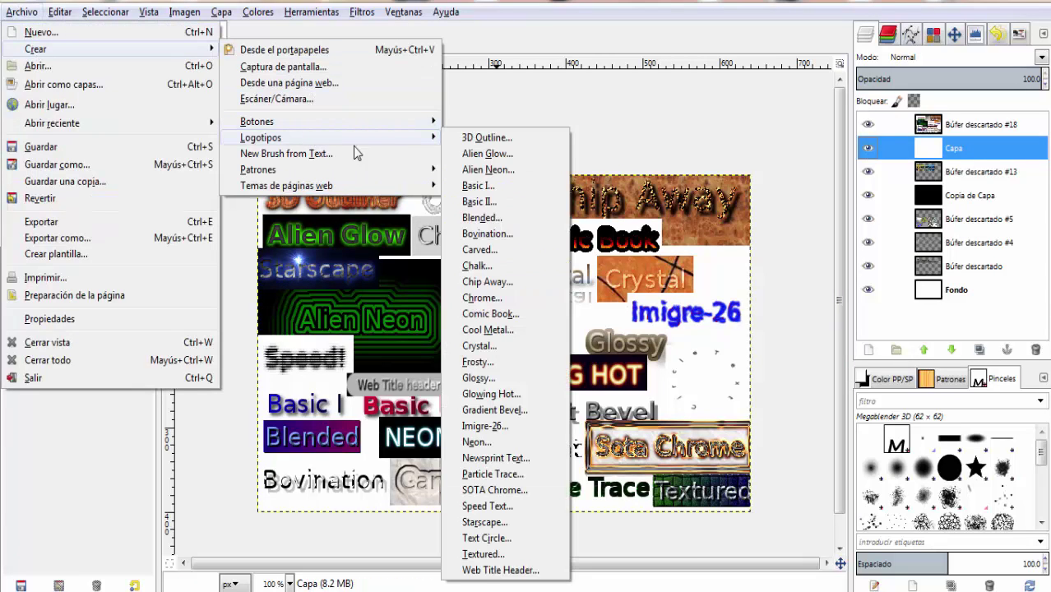
Browse the Archivo > Crear > Logotipos scripts, then launch SOTA Chrome.
{"action": "mouse_move", "coordinate": [261, 137]}
{"action": "left_click", "coordinate": [621, 149]}
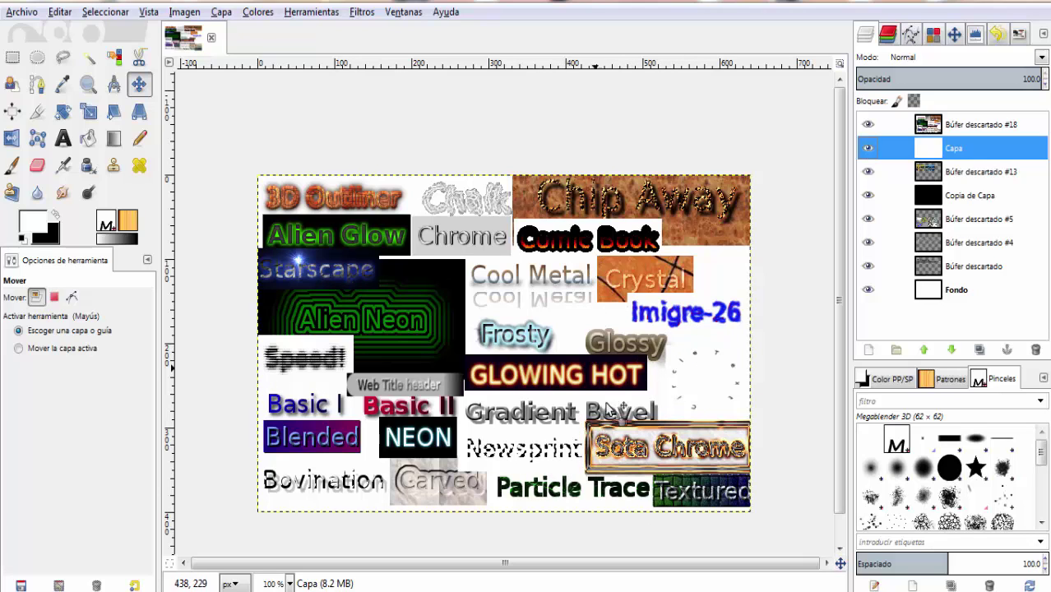
{"action": "left_click", "coordinate": [24, 11]}
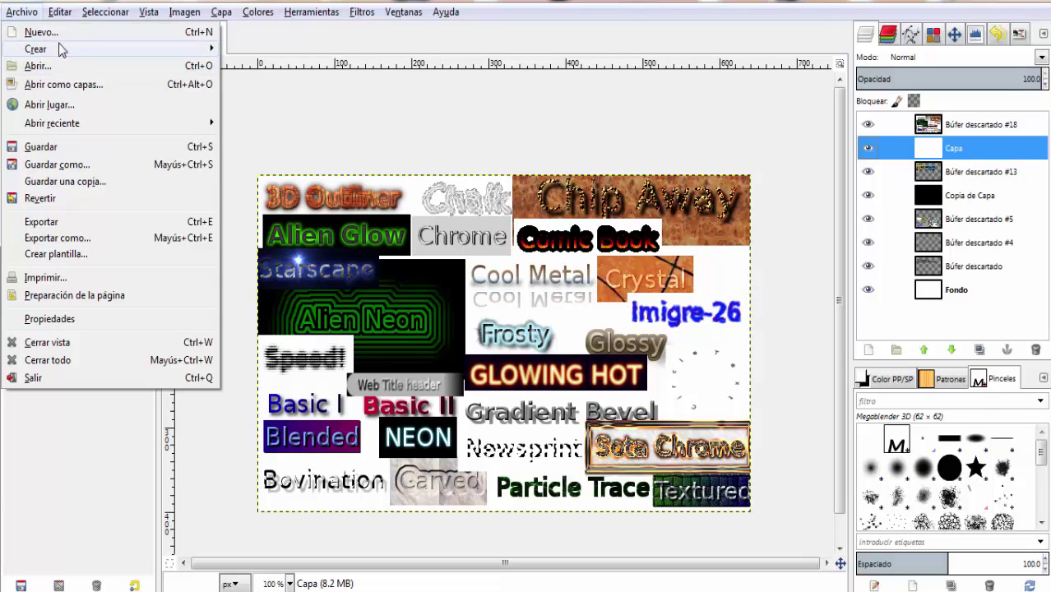
{"action": "mouse_move", "coordinate": [35, 49]}
{"action": "mouse_move", "coordinate": [261, 138]}
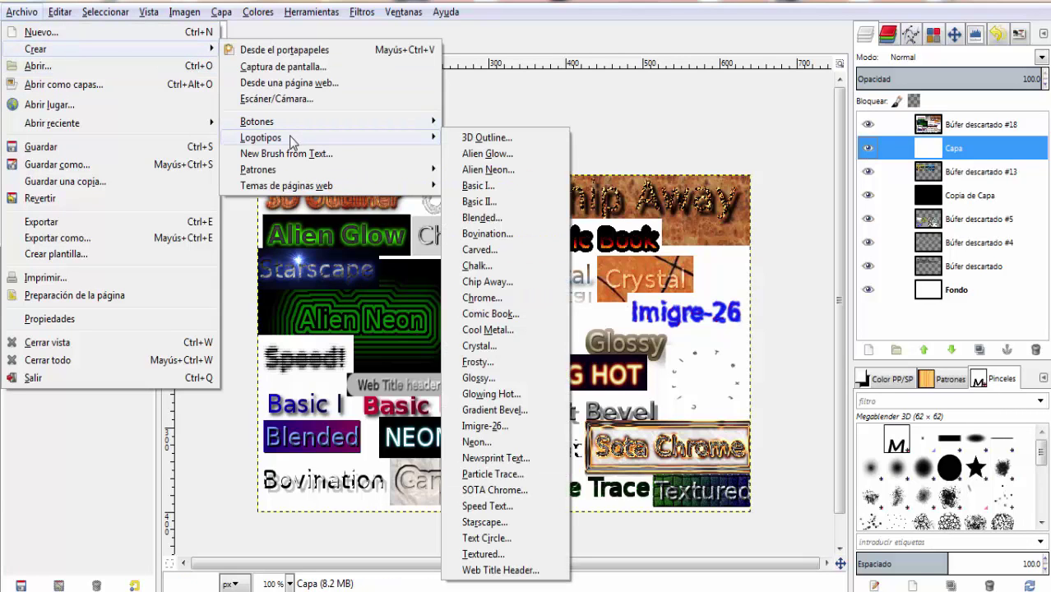
{"action": "left_click", "coordinate": [650, 111]}
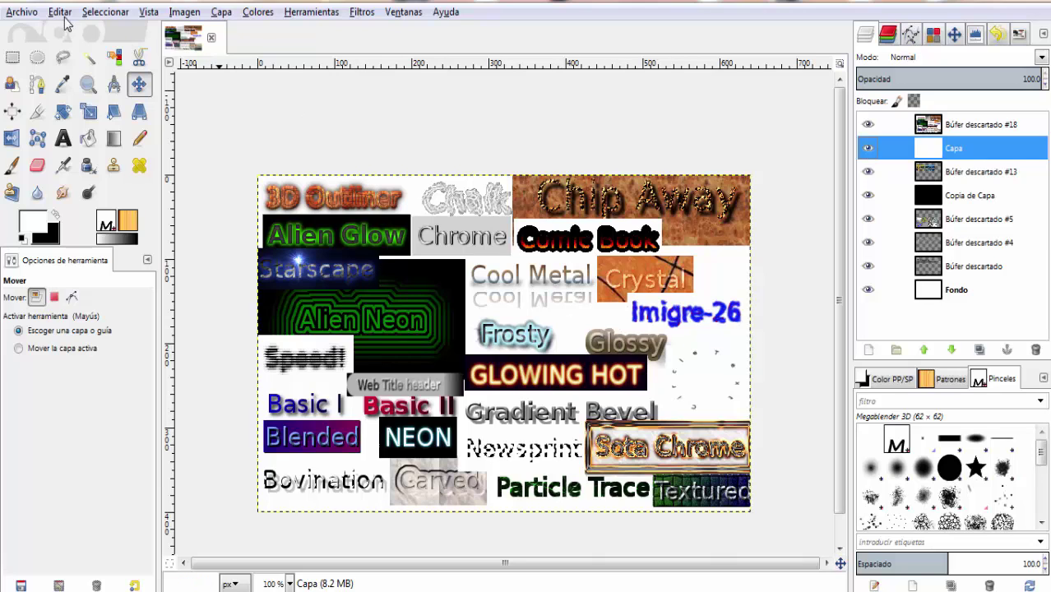
{"action": "left_click", "coordinate": [29, 14]}
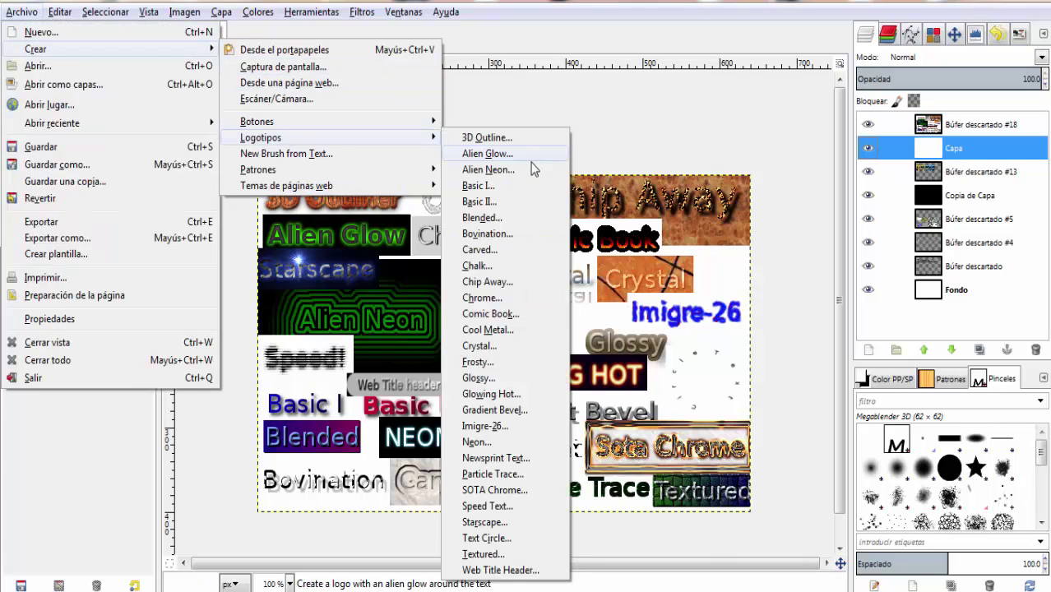
{"action": "mouse_move", "coordinate": [260, 137]}
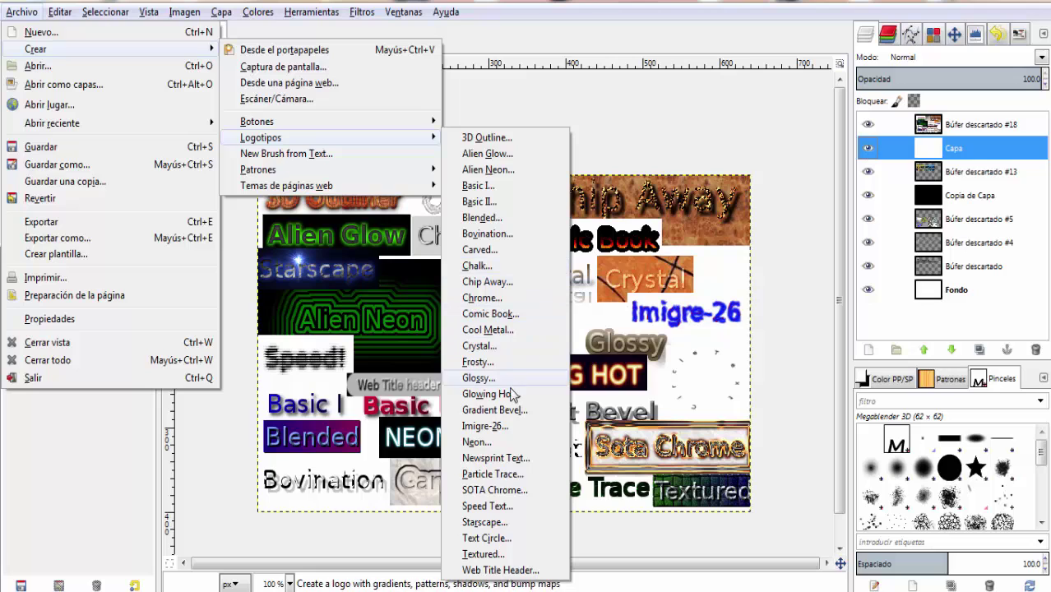
{"action": "left_click", "coordinate": [505, 491]}
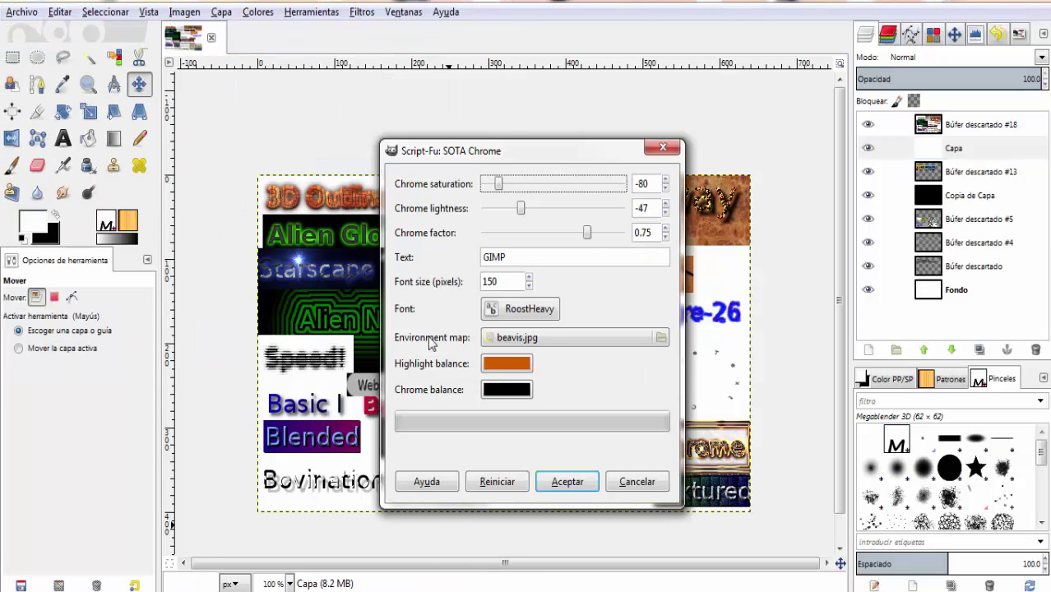
Create the chrome 'Hola Prueba' logo: saturation -6, lightness 2, chrome factor 0.62.
{"action": "mouse_move", "coordinate": [499, 188]}
{"action": "left_mouse_down"}
{"action": "mouse_move", "coordinate": [551, 196]}
{"action": "mouse_move", "coordinate": [556, 215]}
{"action": "left_mouse_up"}
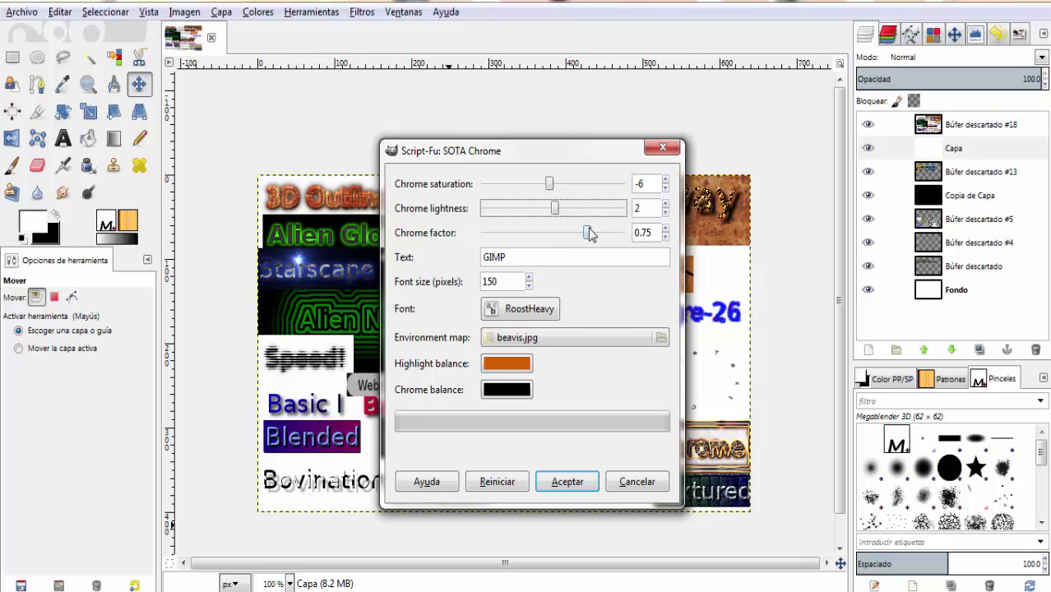
{"action": "left_click_drag", "start_coordinate": [588, 233], "coordinate": [569, 234]}
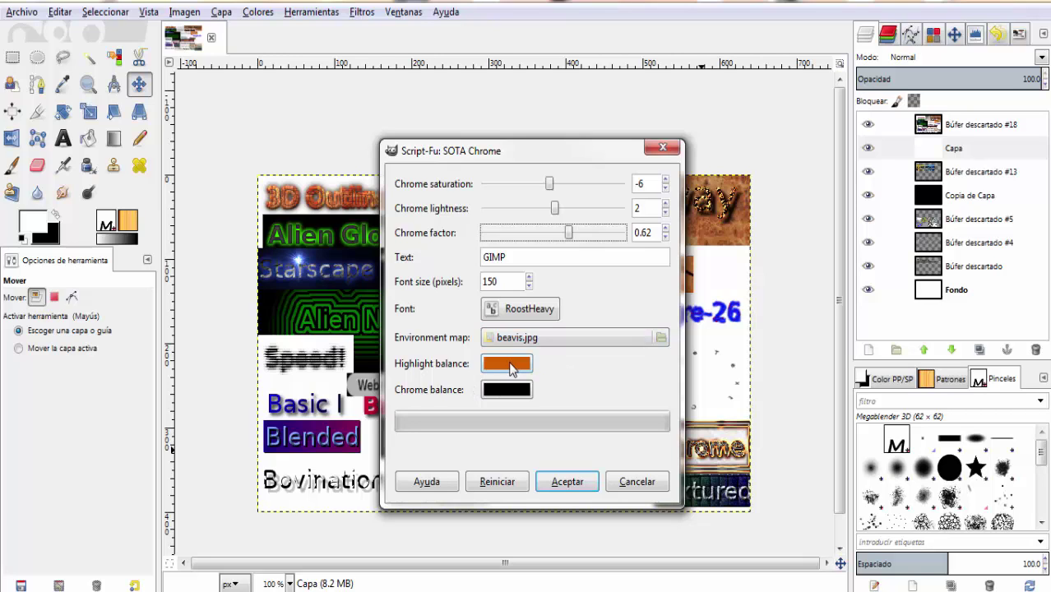
{"action": "left_click_drag", "start_coordinate": [523, 260], "coordinate": [451, 257]}
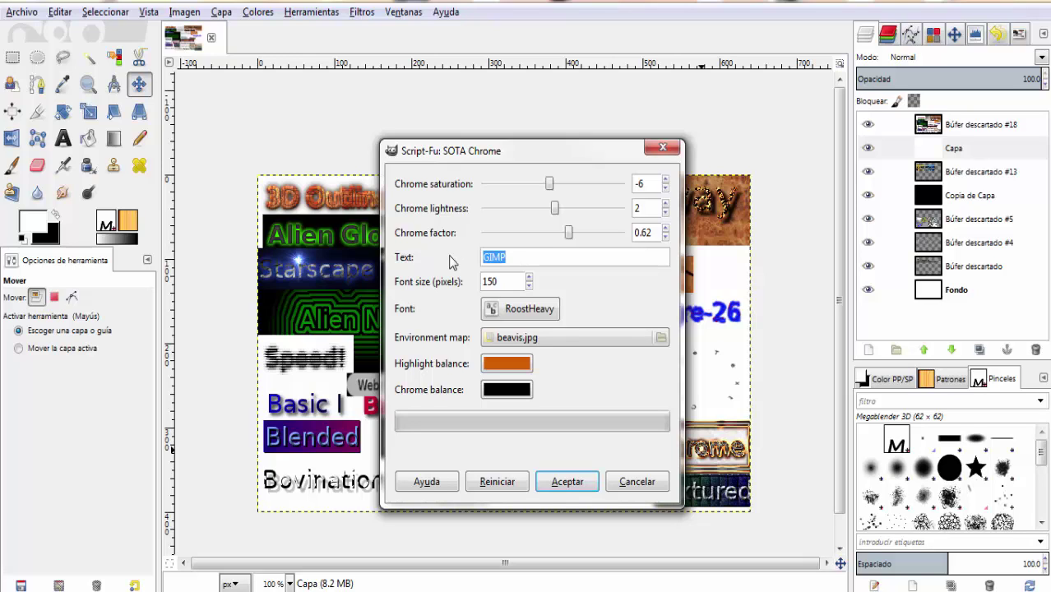
{"action": "type", "text": "Hola Prueba"}
{"action": "key", "text": "Return"}
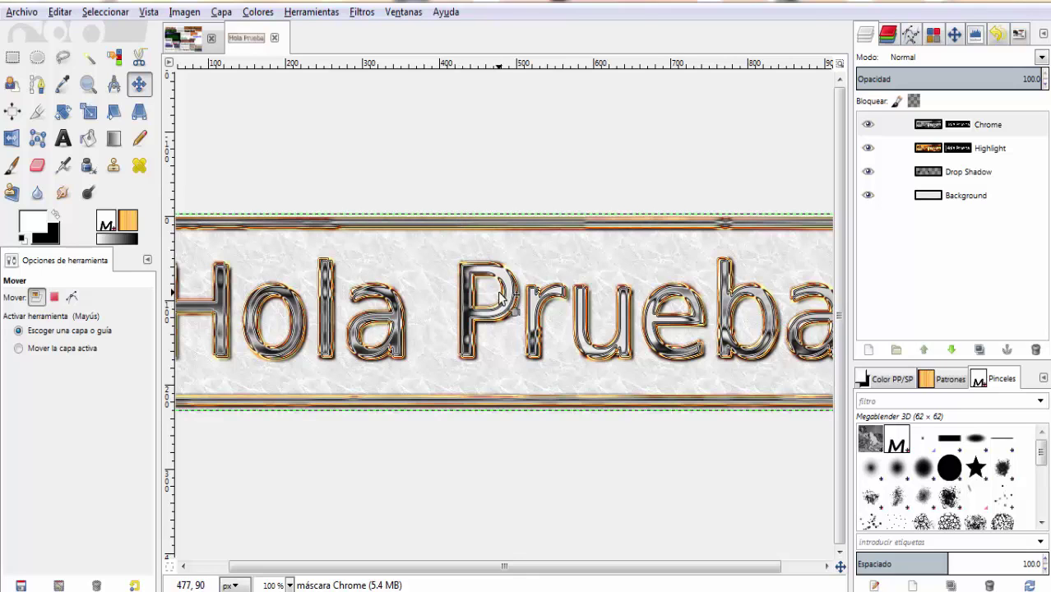
Flip between the 'Hola Prueba' image and the text-effects collage, ending on the collage.
{"action": "left_click", "coordinate": [391, 306]}
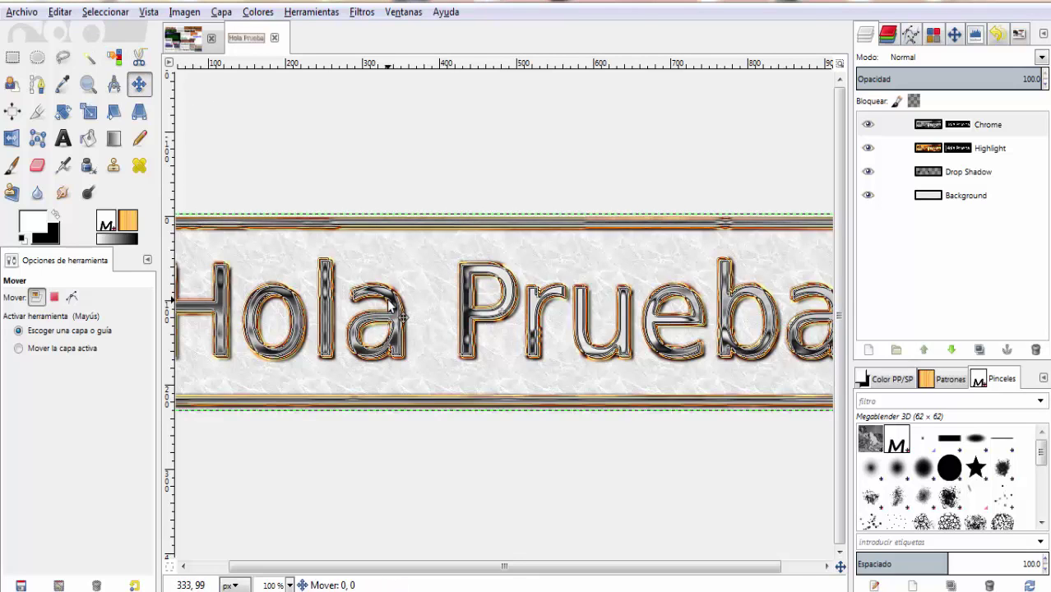
{"action": "scroll", "coordinate": [392, 306], "scroll_direction": "down", "scroll_amount": 2, "text": "ctrl"}
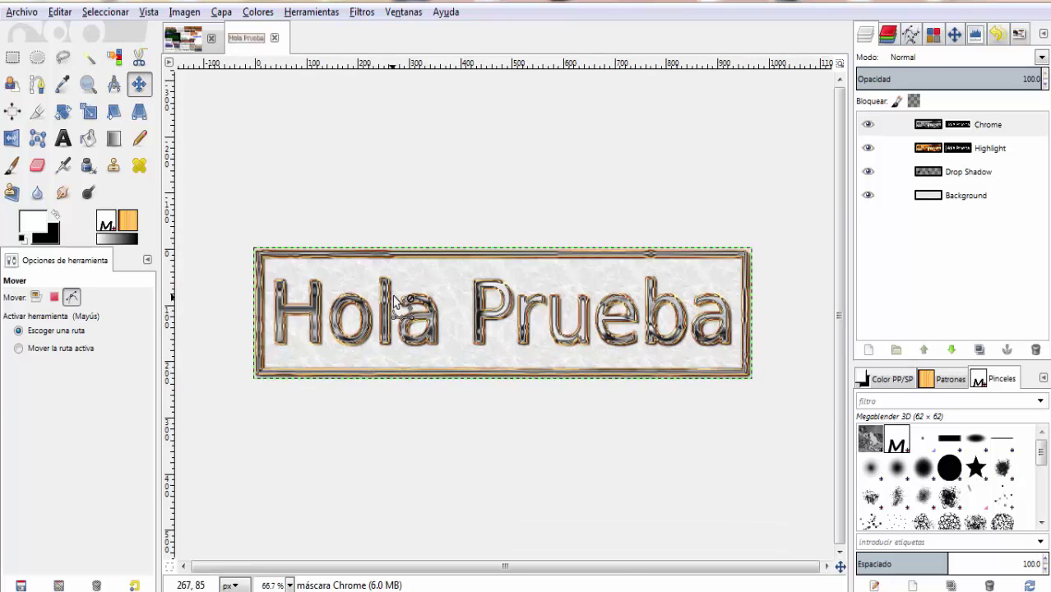
{"action": "scroll", "coordinate": [391, 305], "scroll_direction": "up", "scroll_amount": 2, "text": "ctrl"}
{"action": "scroll", "coordinate": [393, 287], "scroll_direction": "down", "scroll_amount": 1, "text": "ctrl"}
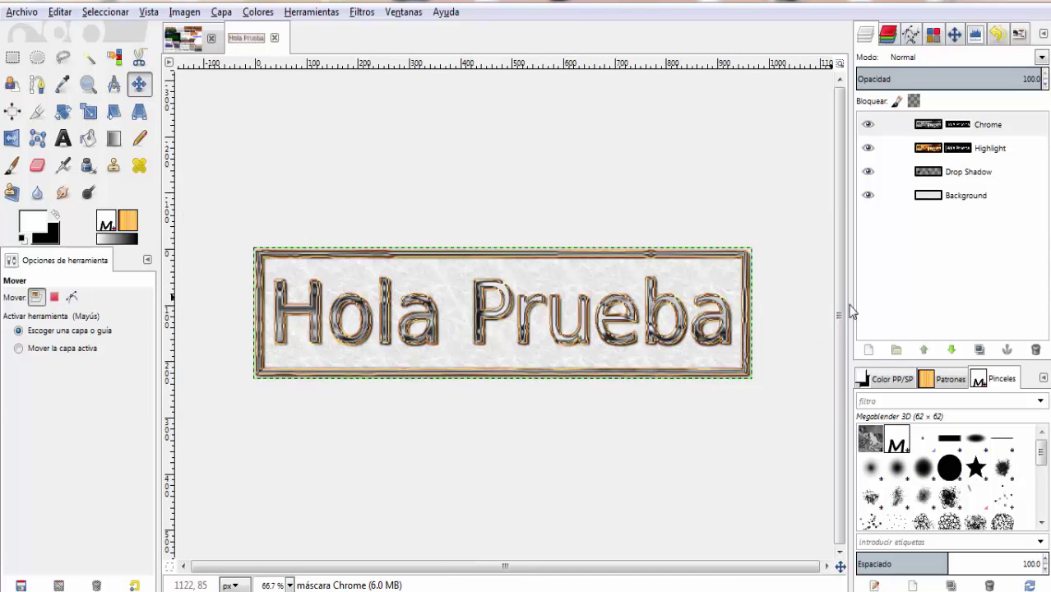
{"action": "left_click", "coordinate": [250, 41]}
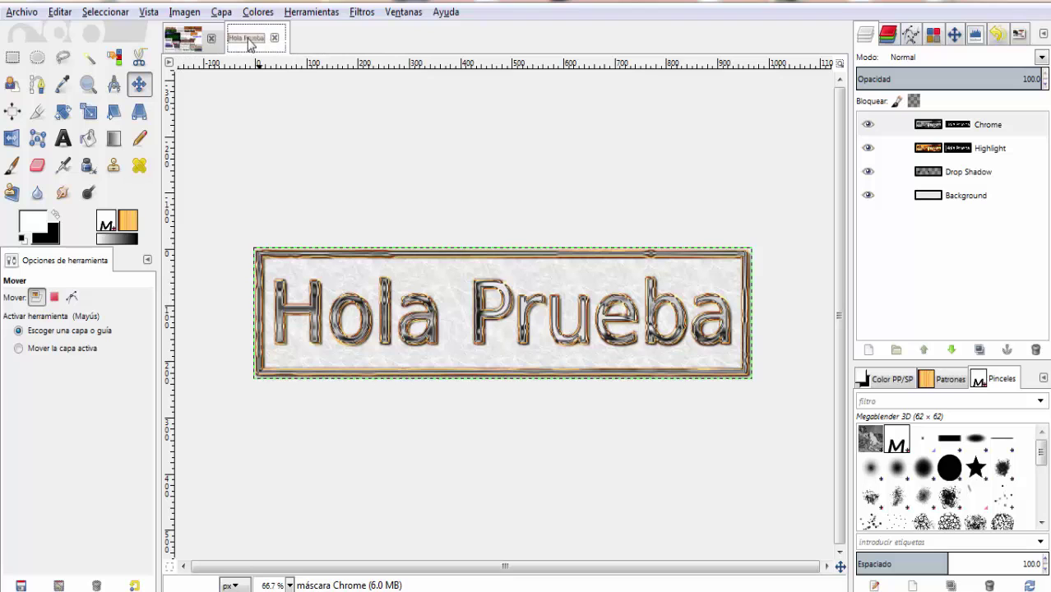
{"action": "left_click", "coordinate": [187, 39]}
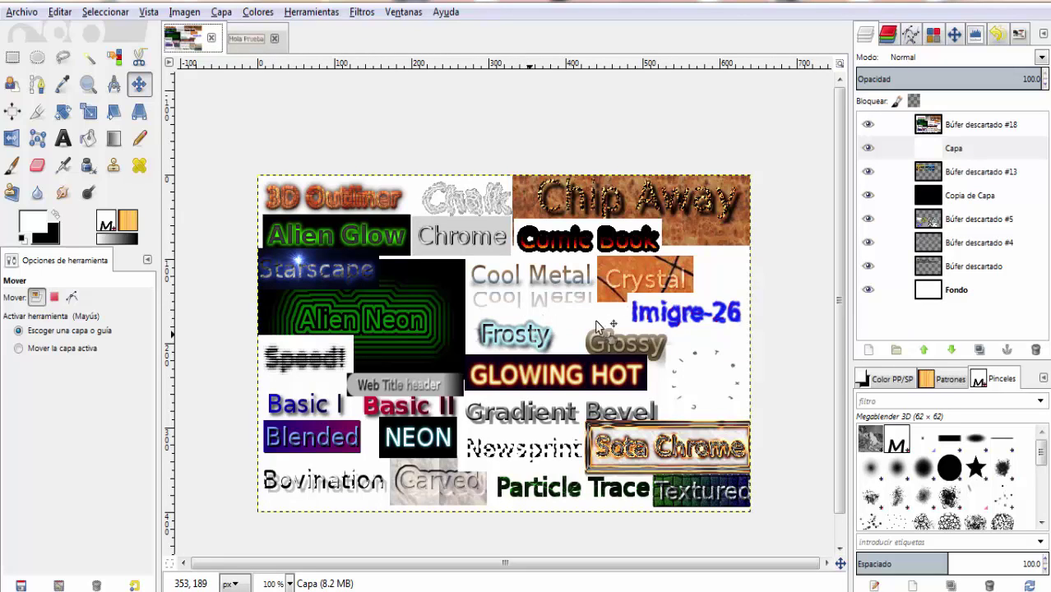
{"action": "left_click", "coordinate": [252, 41]}
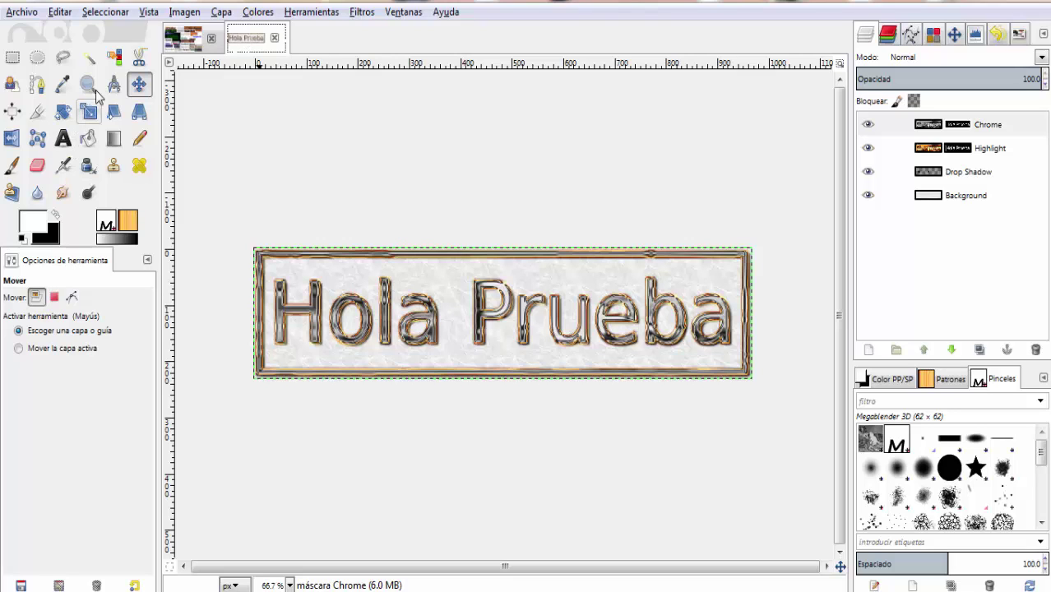
{"action": "left_click", "coordinate": [175, 47]}
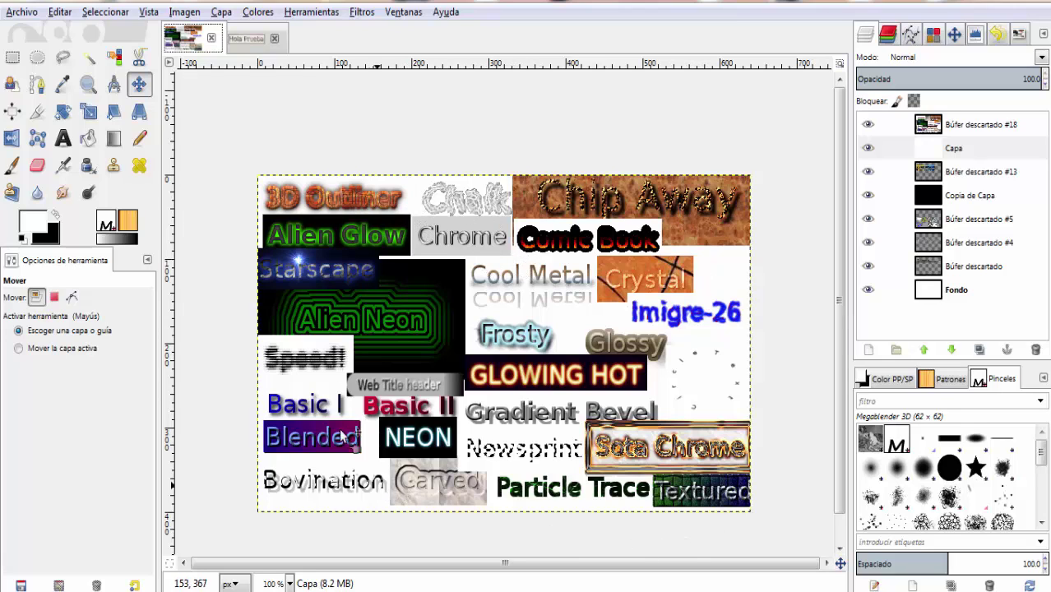
{"action": "left_click", "coordinate": [243, 39]}
{"action": "left_click", "coordinate": [184, 45]}
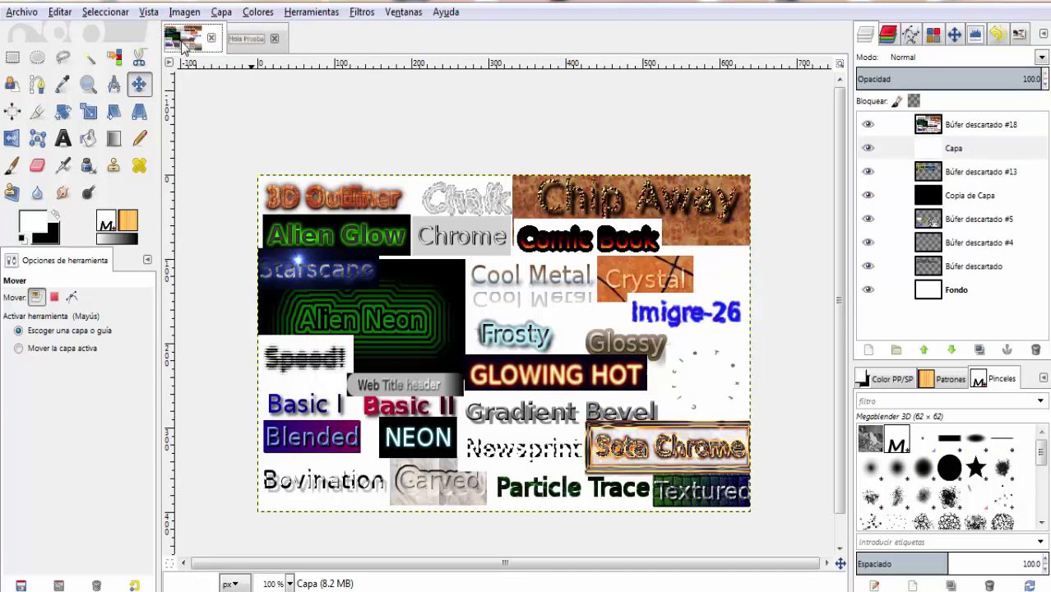
{"action": "left_click", "coordinate": [22, 12]}
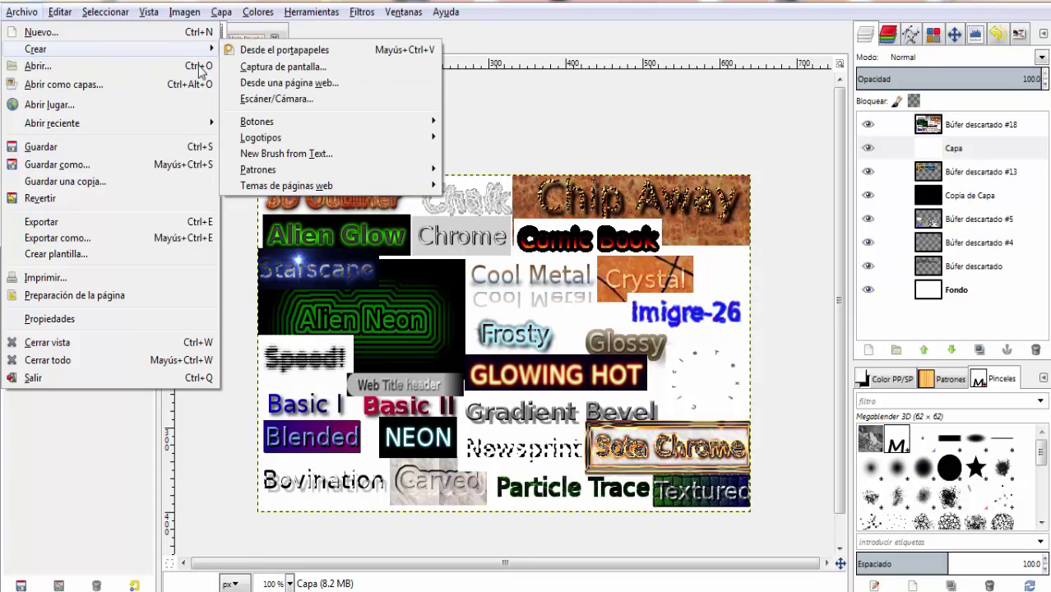
{"action": "mouse_move", "coordinate": [260, 138]}
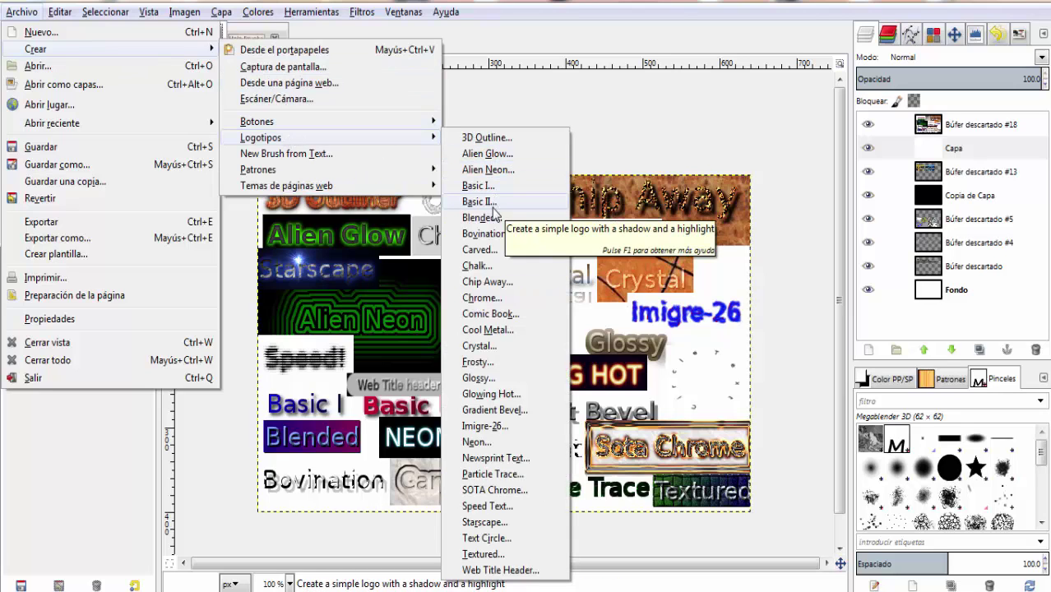
Choose the Comic Book logo with text 'Hola gente' at 200 px.
{"action": "left_click", "coordinate": [503, 317]}
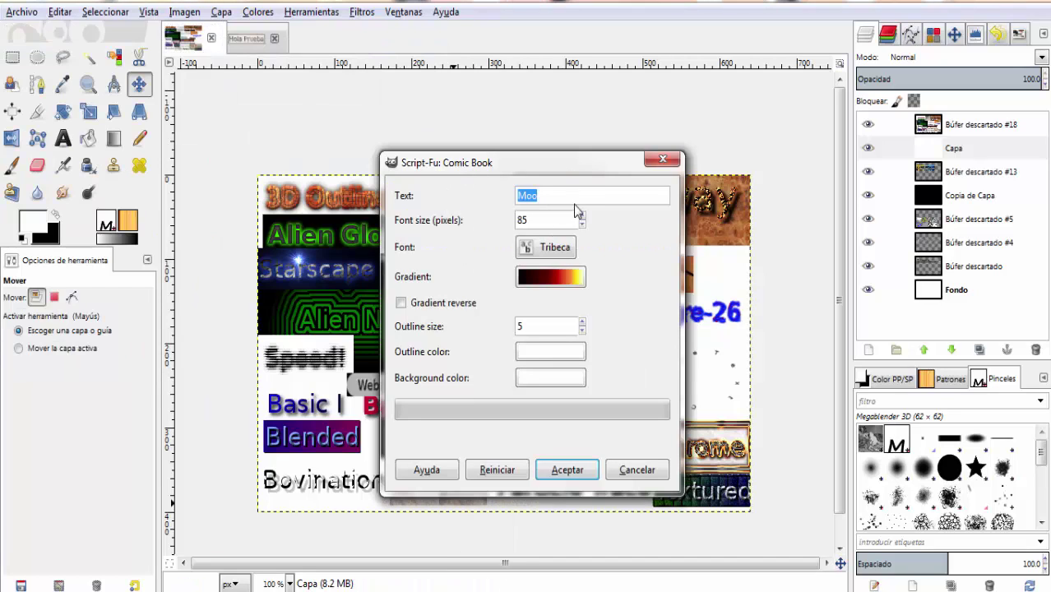
{"action": "double_click", "coordinate": [571, 197]}
{"action": "type", "text": "Hola gente"}
{"action": "left_click_drag", "start_coordinate": [541, 220], "coordinate": [502, 222]}
{"action": "type", "text": "200"}
{"action": "key", "text": "Tab"}
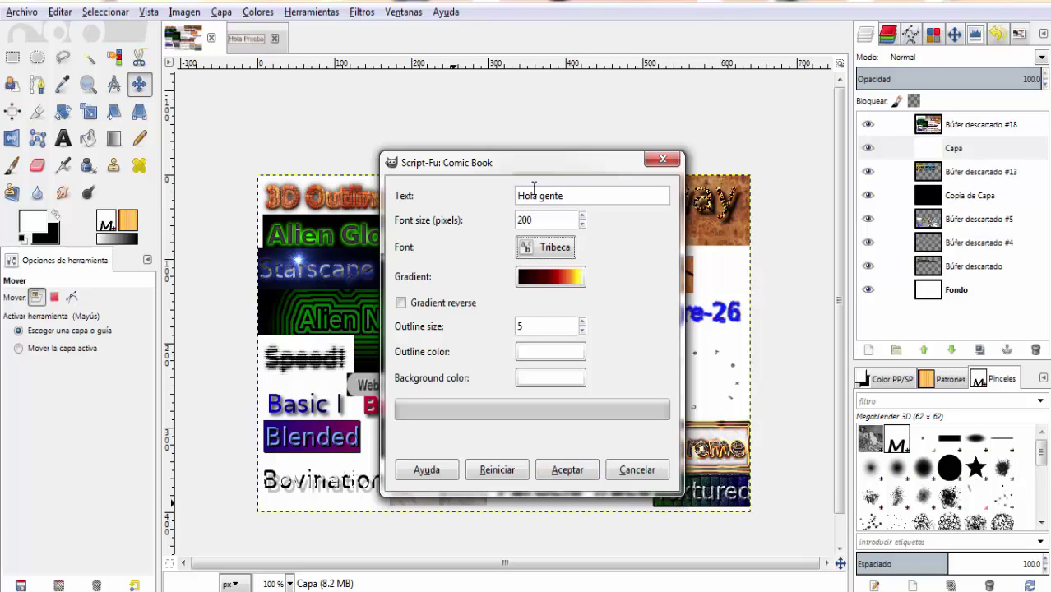
Set the logo gradient to Rounded edge.
{"action": "left_click", "coordinate": [560, 281]}
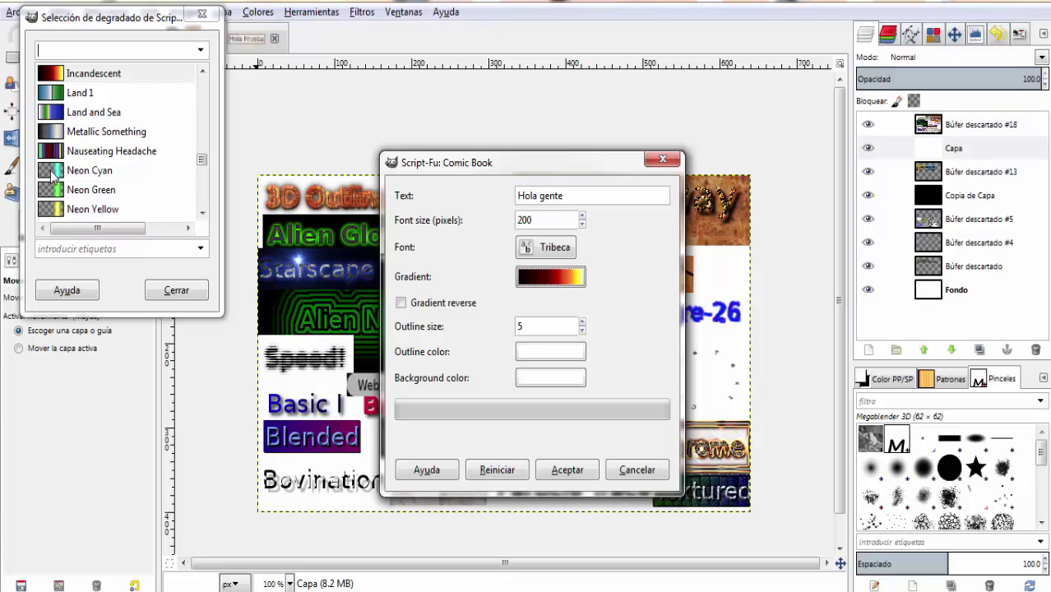
{"action": "left_click", "coordinate": [91, 227]}
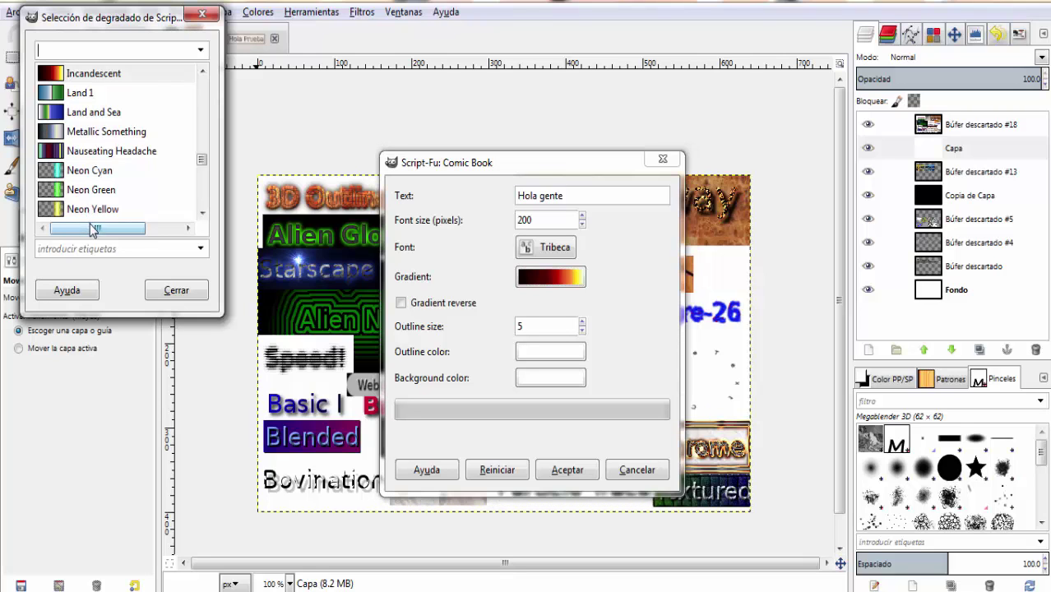
{"action": "mouse_move", "coordinate": [204, 164]}
{"action": "left_mouse_down"}
{"action": "mouse_move", "coordinate": [204, 200]}
{"action": "mouse_move", "coordinate": [204, 181]}
{"action": "left_mouse_up"}
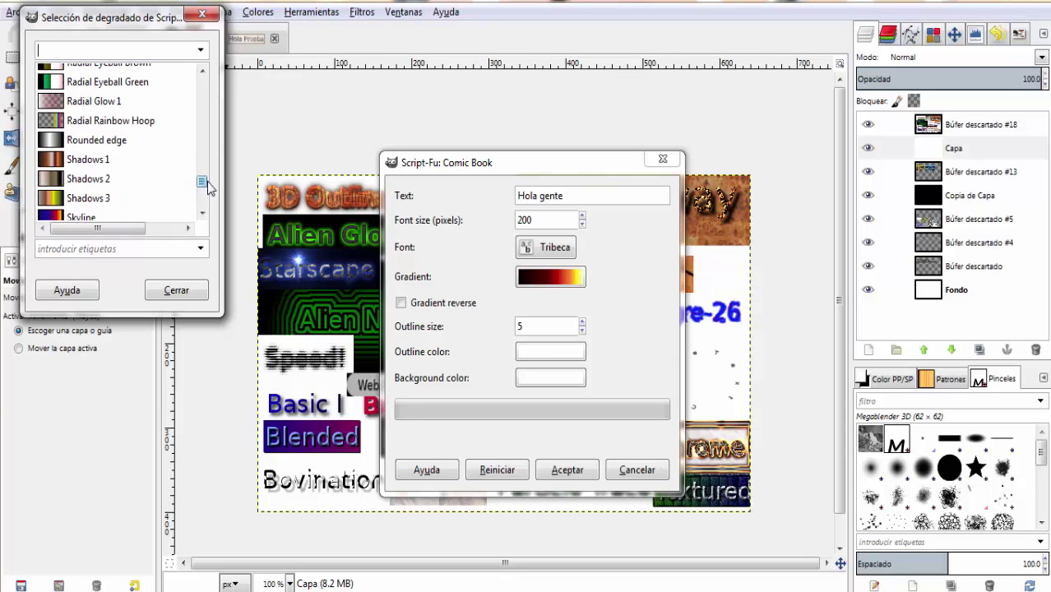
{"action": "left_click", "coordinate": [57, 141]}
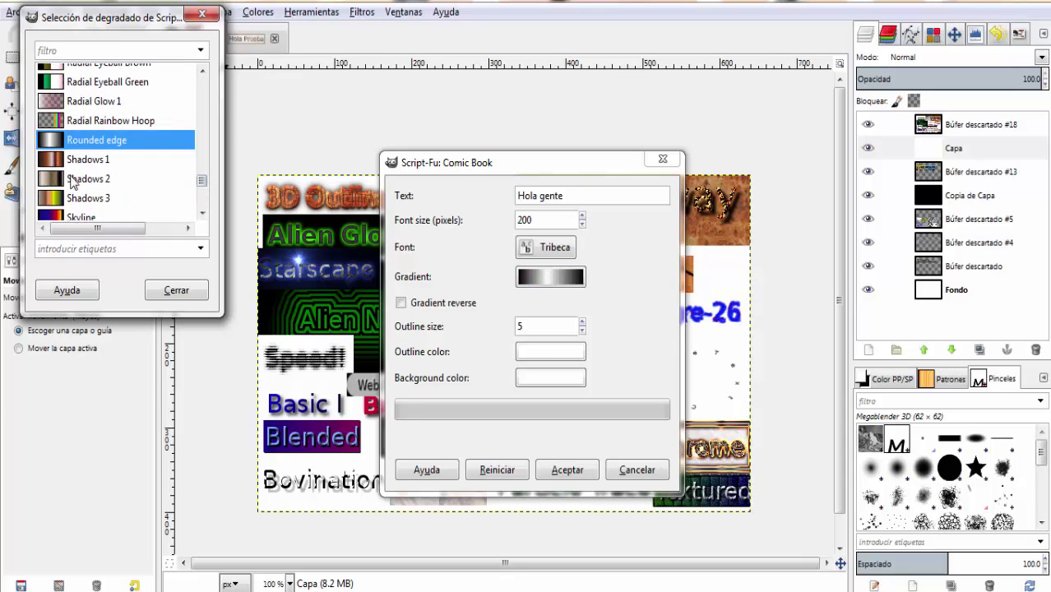
Make the outline dark red and the background purple, then generate the logo.
{"action": "left_click", "coordinate": [546, 355]}
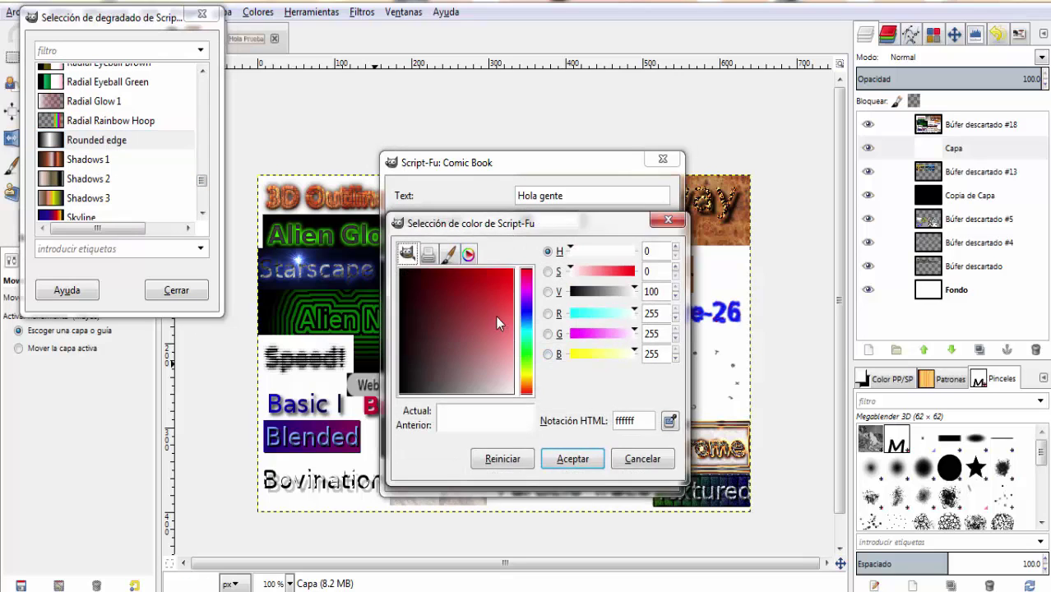
{"action": "left_click", "coordinate": [493, 337]}
{"action": "left_click", "coordinate": [586, 460]}
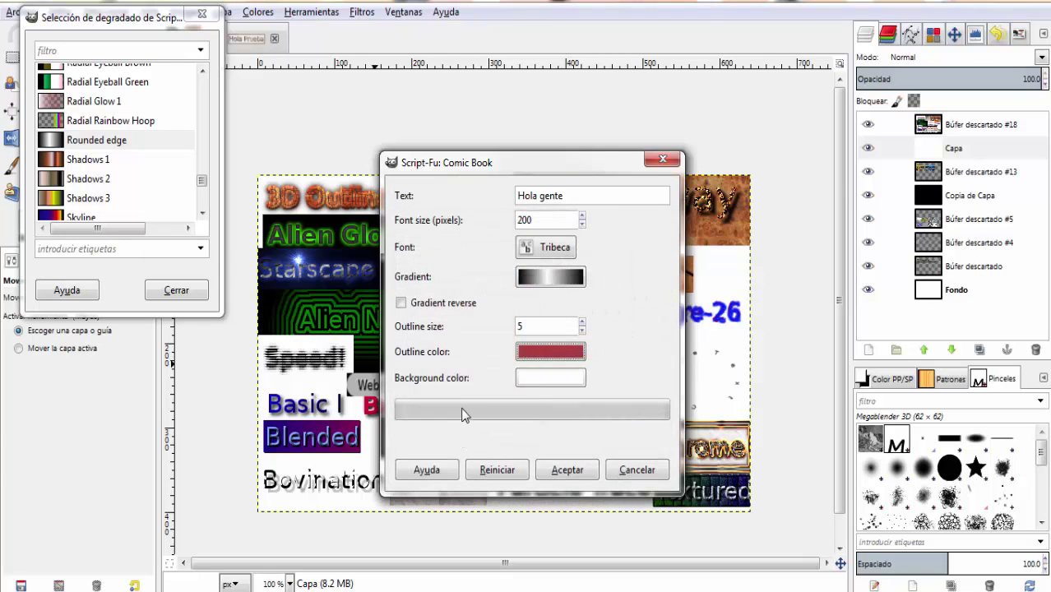
{"action": "left_click", "coordinate": [528, 378]}
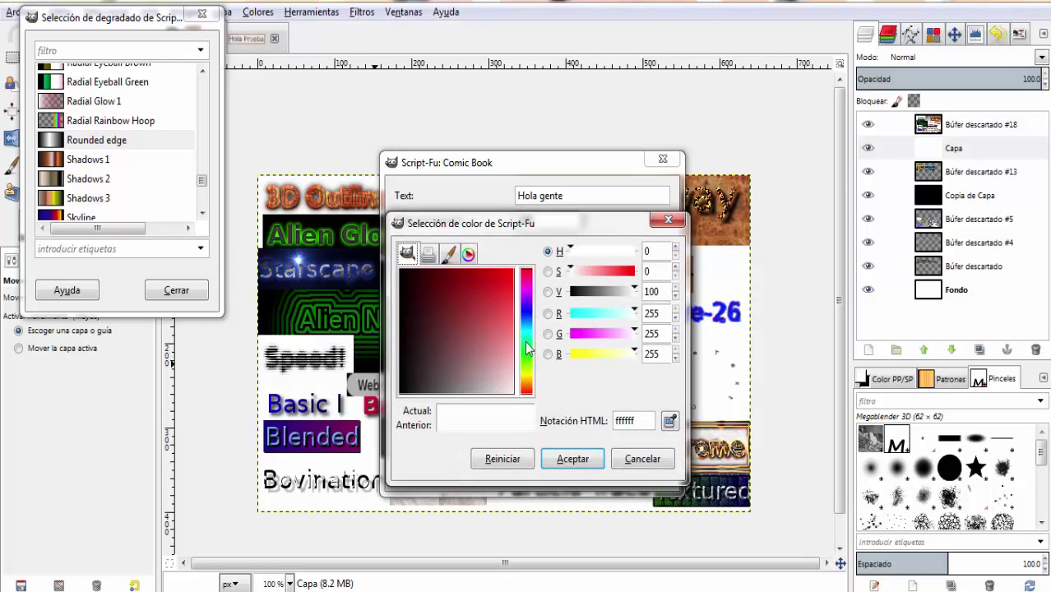
{"action": "left_click", "coordinate": [529, 311]}
{"action": "left_click", "coordinate": [496, 284]}
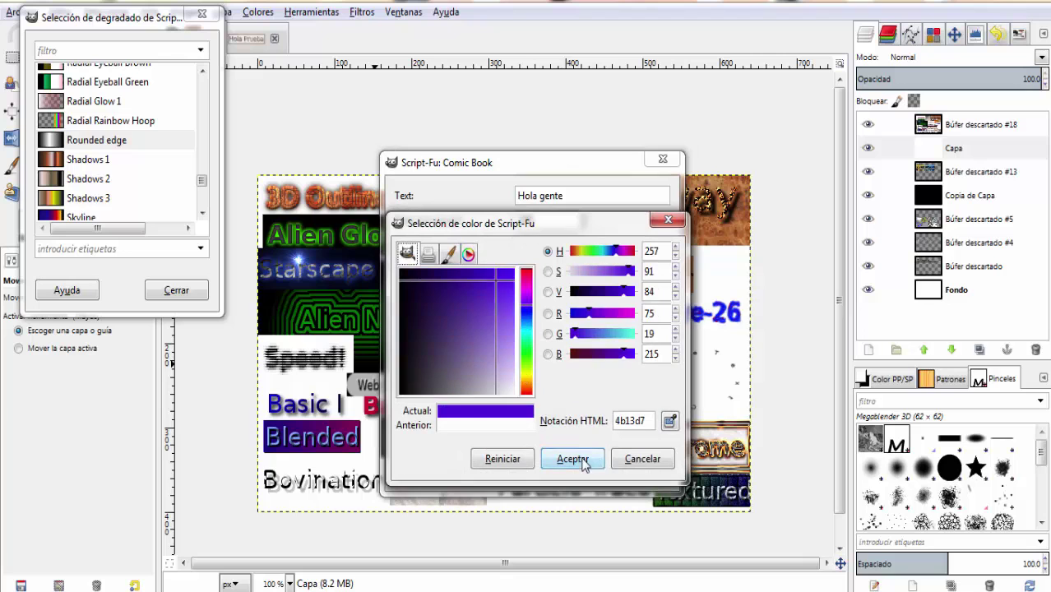
{"action": "left_click", "coordinate": [573, 459]}
{"action": "left_click", "coordinate": [565, 470]}
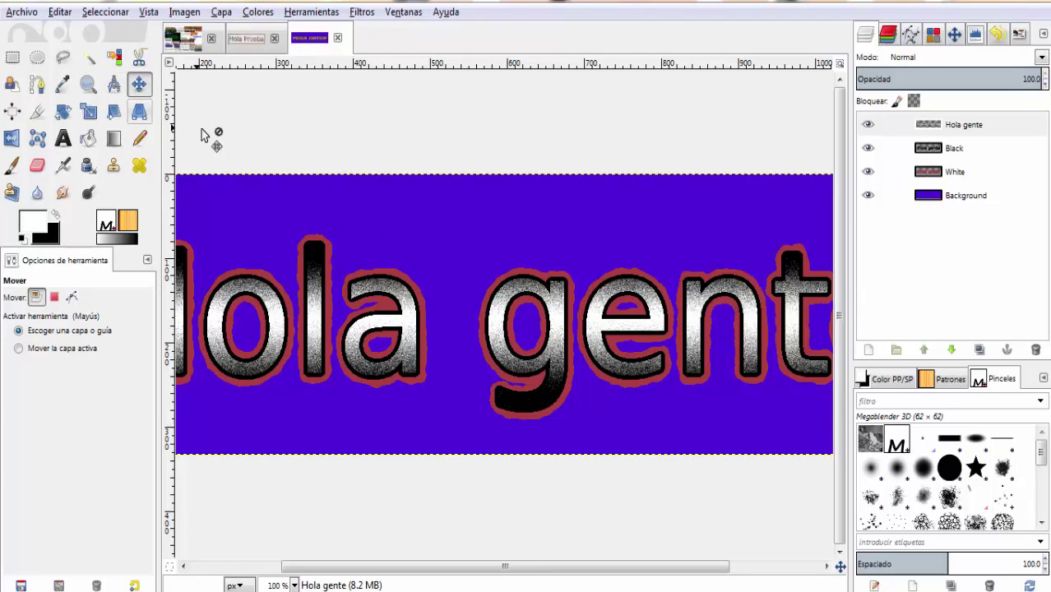
Check the 'Hola gente' image, then switch to the text-effects collage.
{"action": "scroll", "coordinate": [317, 209], "scroll_direction": "down", "scroll_amount": 2}
{"action": "scroll", "coordinate": [442, 253], "scroll_direction": "up", "scroll_amount": 1}
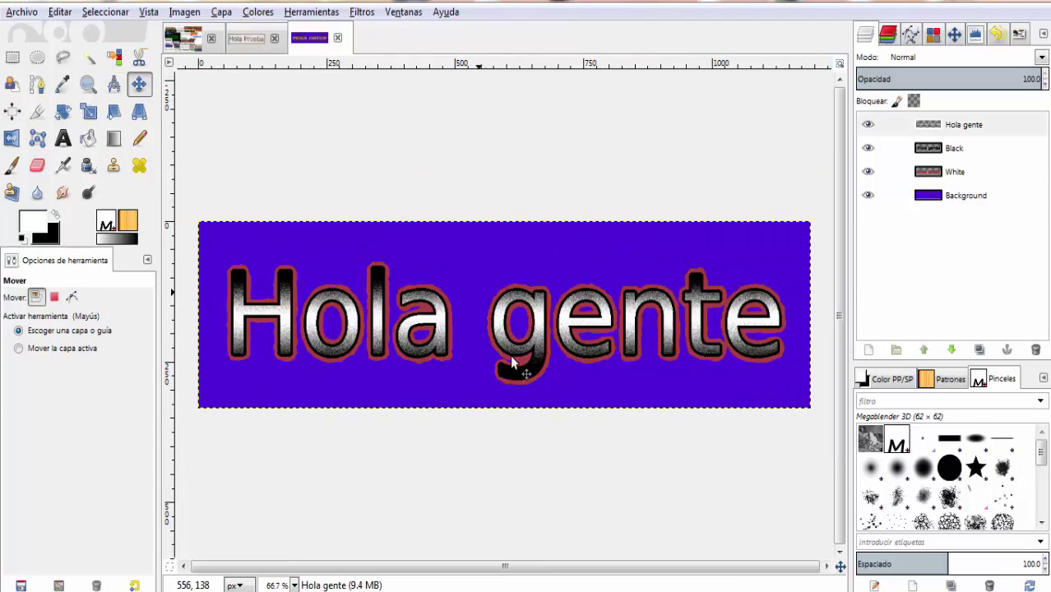
{"action": "left_click", "coordinate": [179, 39]}
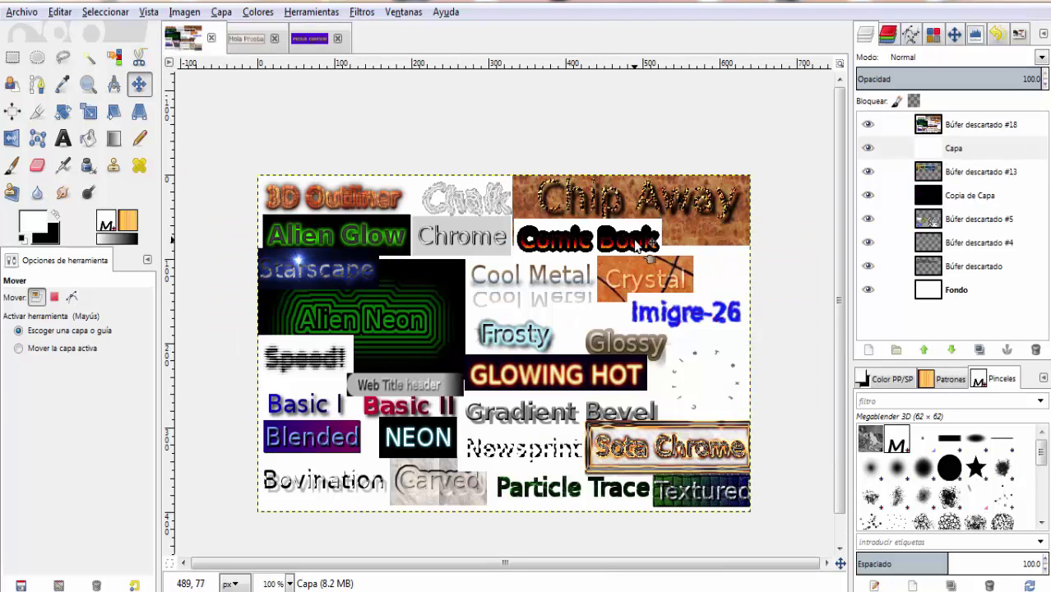
{"action": "left_click", "coordinate": [313, 43]}
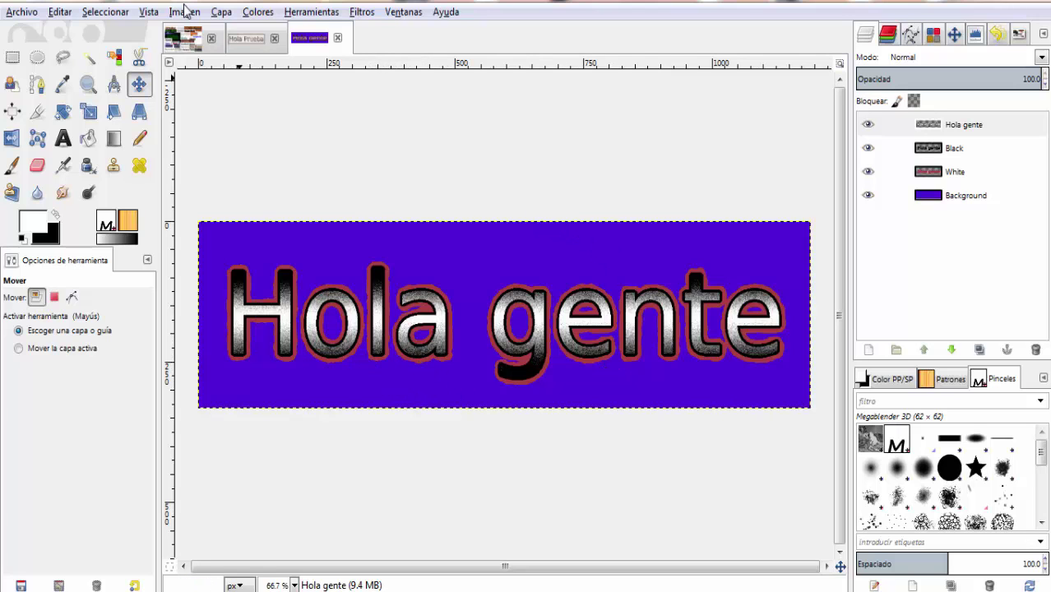
{"action": "left_click", "coordinate": [190, 38]}
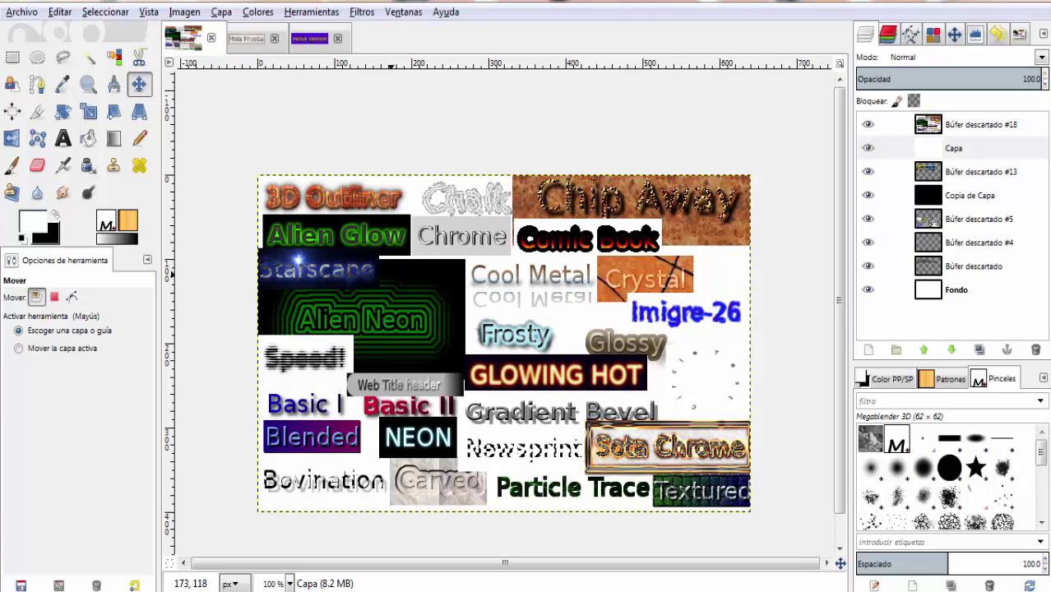
Dismiss the Archivo menu unused and return to moving layers.
{"action": "left_click", "coordinate": [32, 8]}
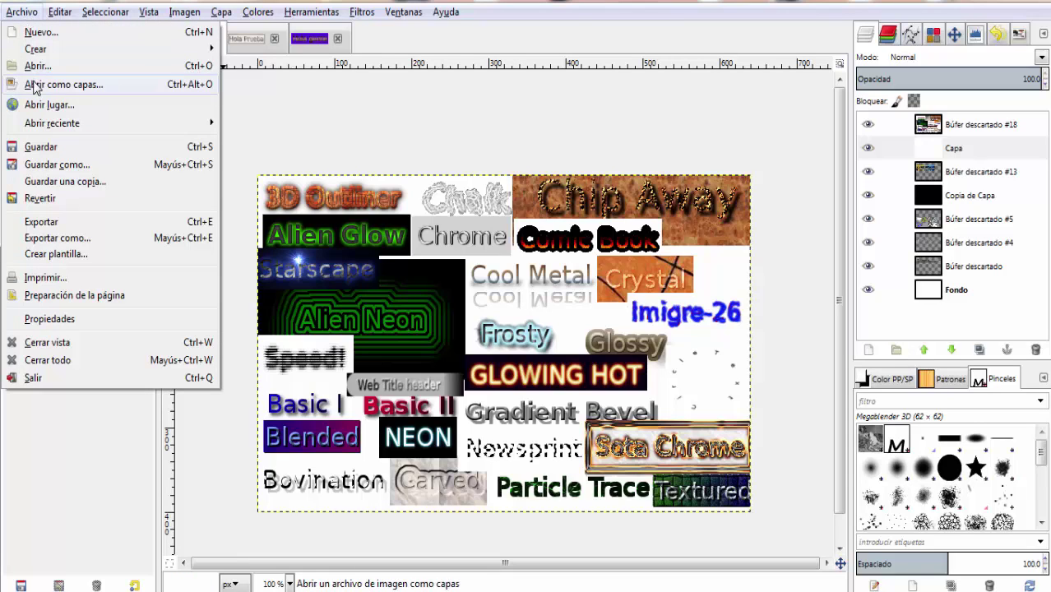
{"action": "left_click", "coordinate": [401, 130]}
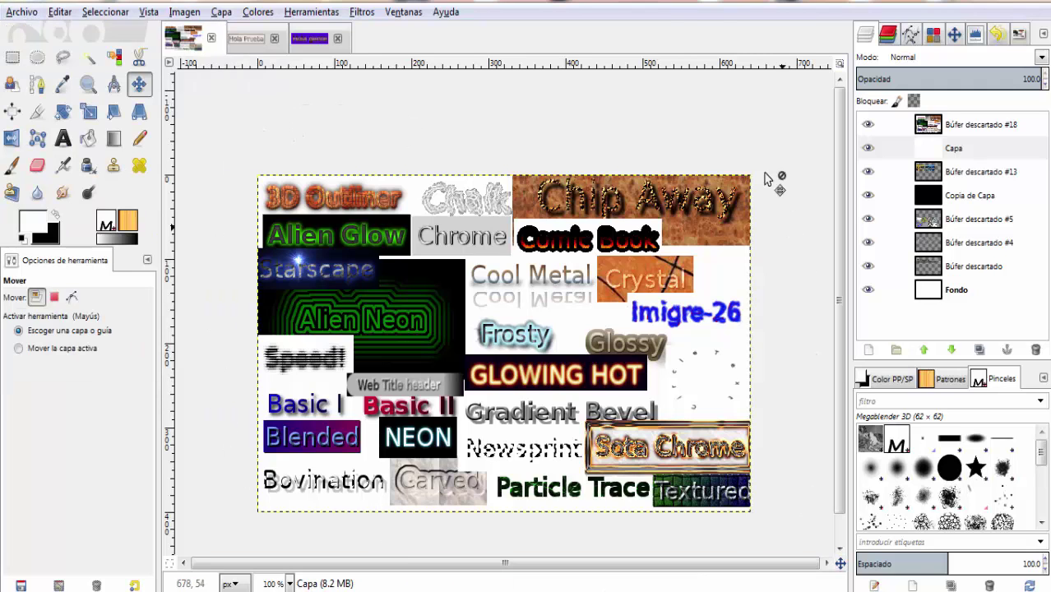
{"action": "scroll", "coordinate": [456, 351], "scroll_direction": "up", "scroll_amount": 1}
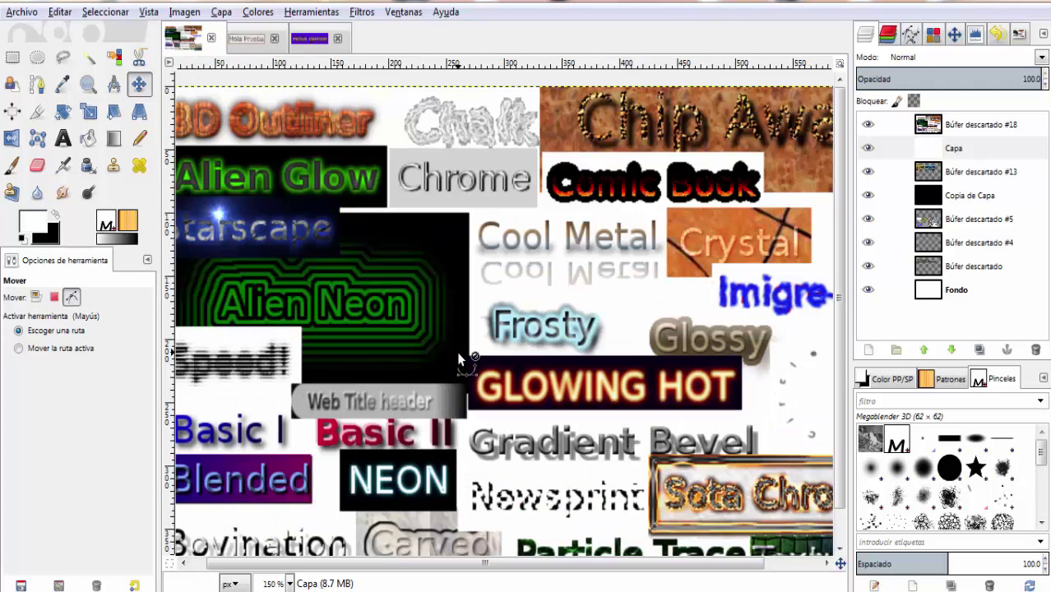
{"action": "scroll", "coordinate": [457, 352], "scroll_direction": "down", "scroll_amount": 1}
{"action": "key", "text": "ctrl"}
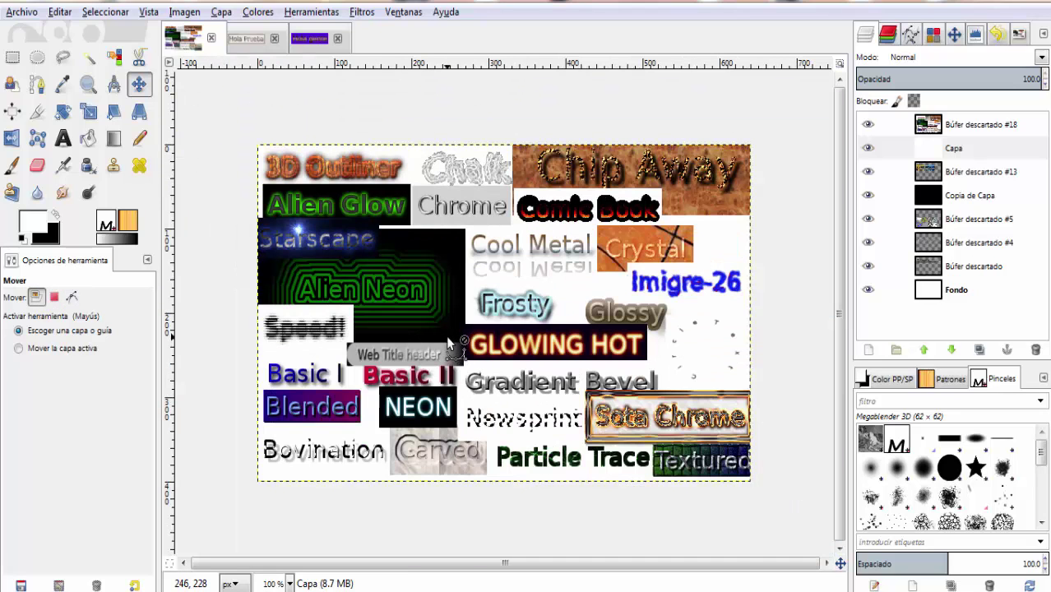